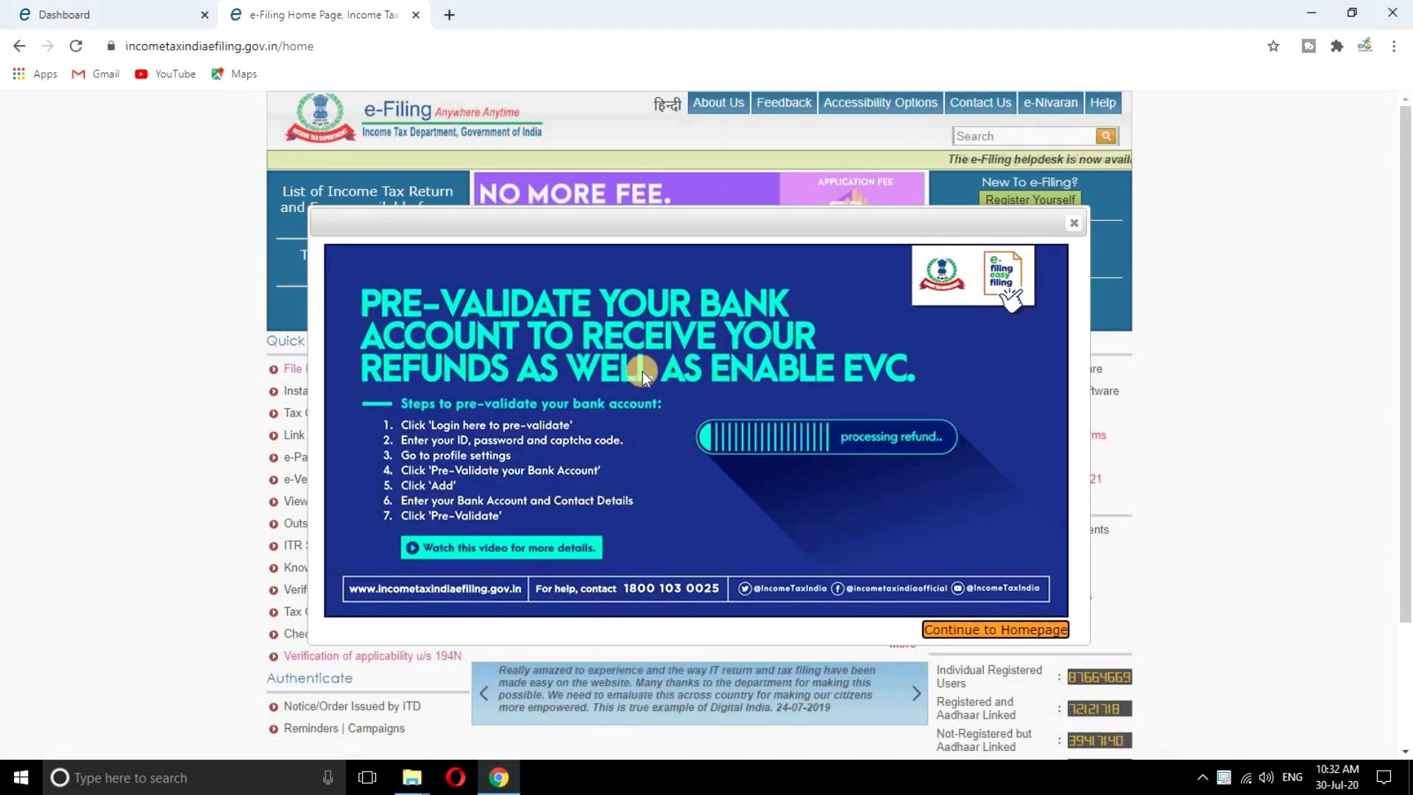
Close the pre-validate bank account announcement popup on the e-Filing home page
left_click(1073, 222)
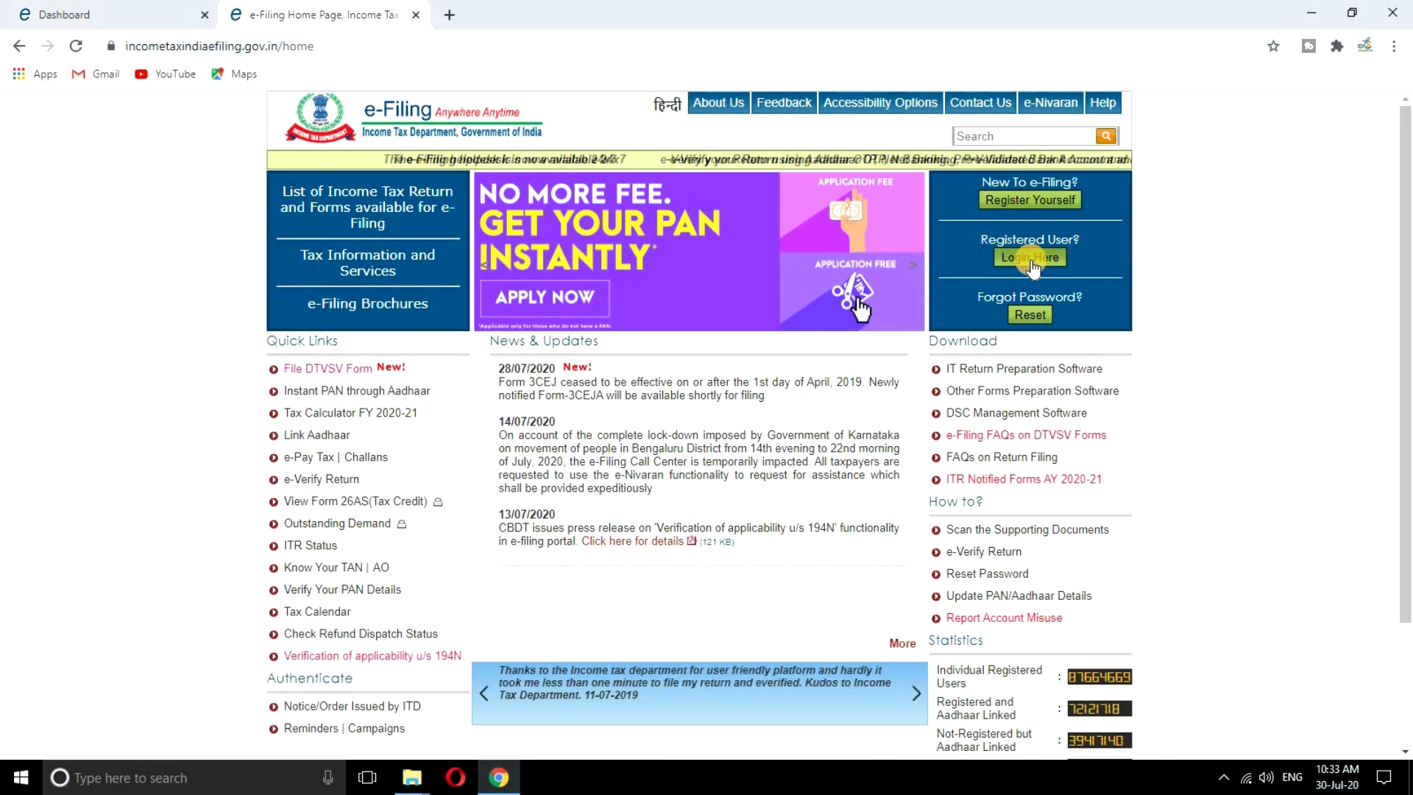
Go to Login Here, then switch to the browser tab already logged in to the Dashboard
left_click(1030, 259)
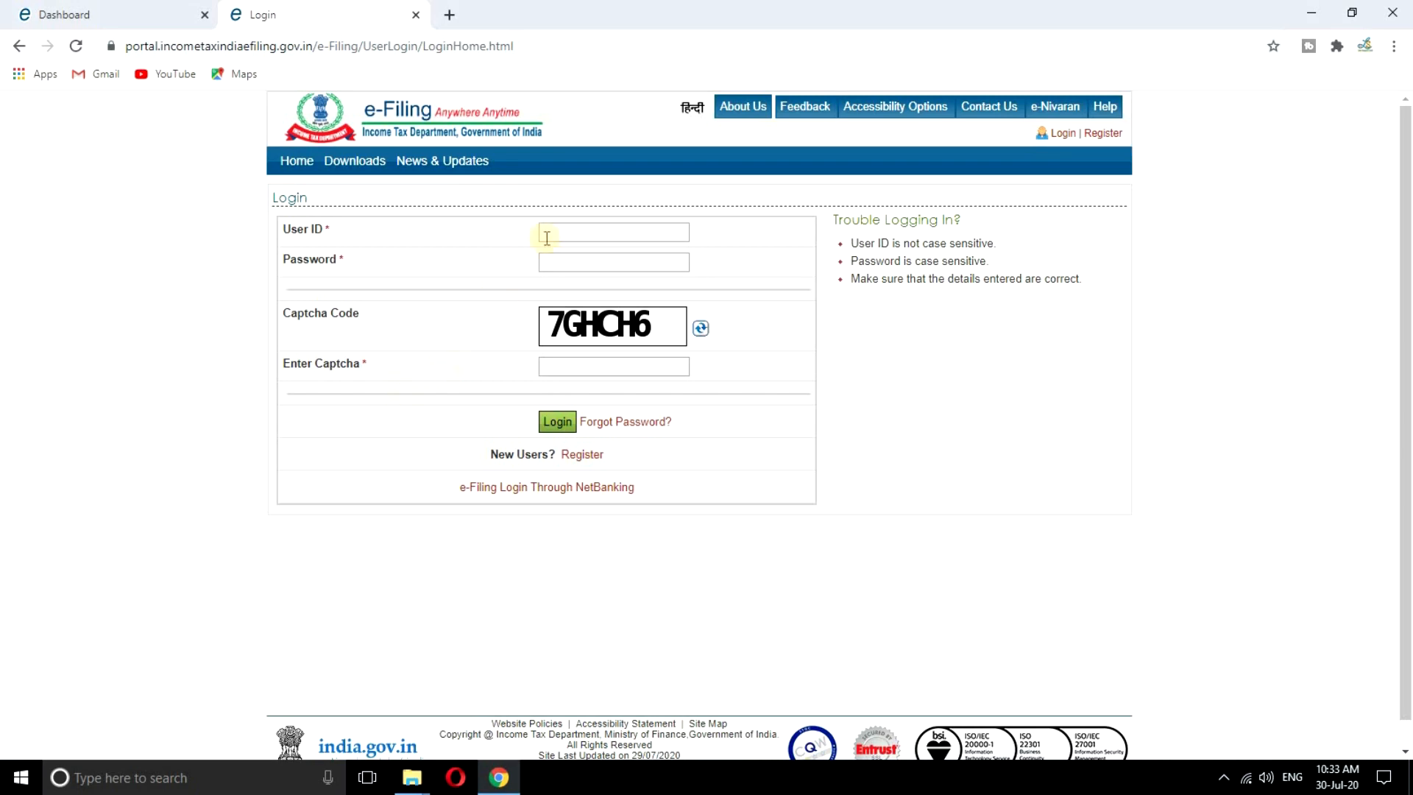
left_click(171, 22)
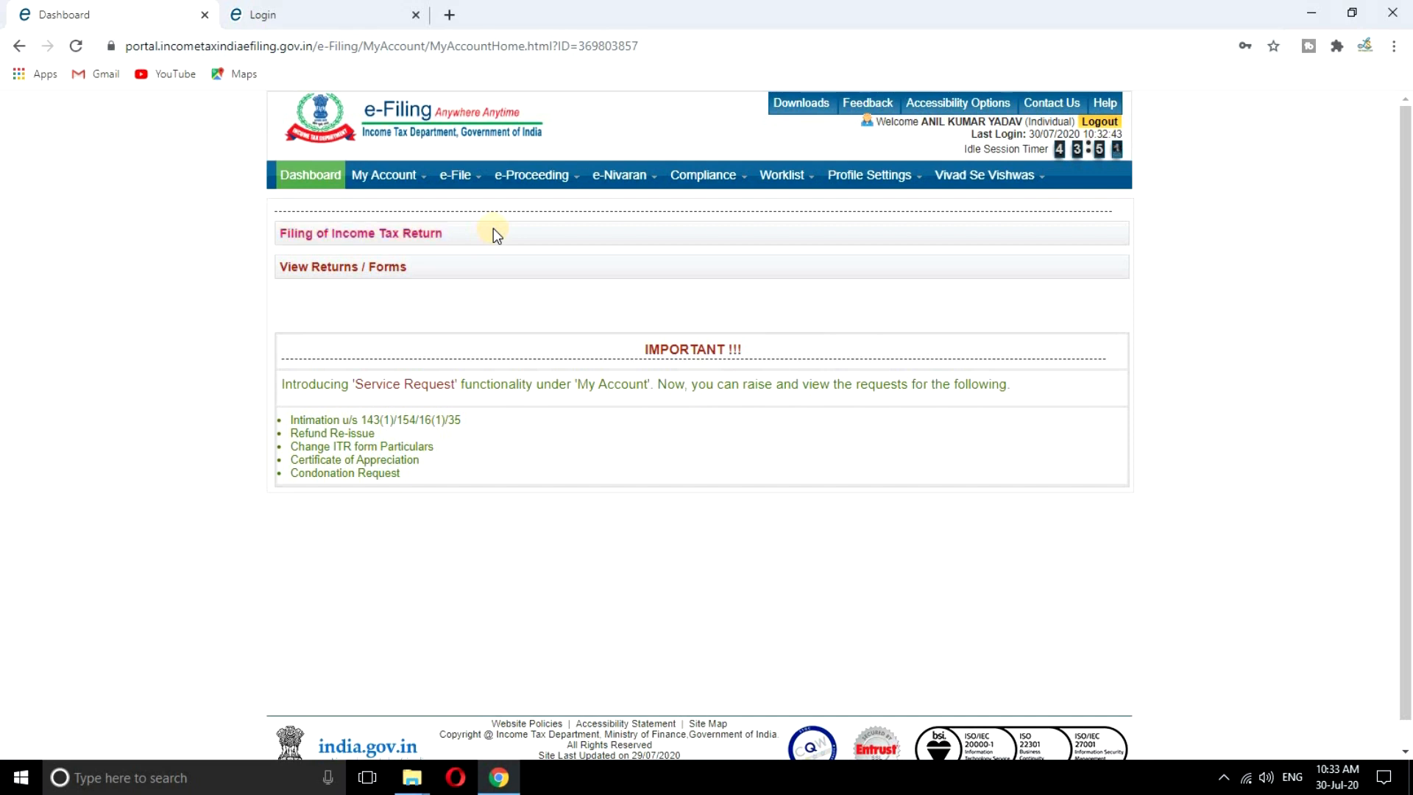
Open Filing of Income Tax Return and choose to file a fresh return, not the saved draft
left_click(432, 234)
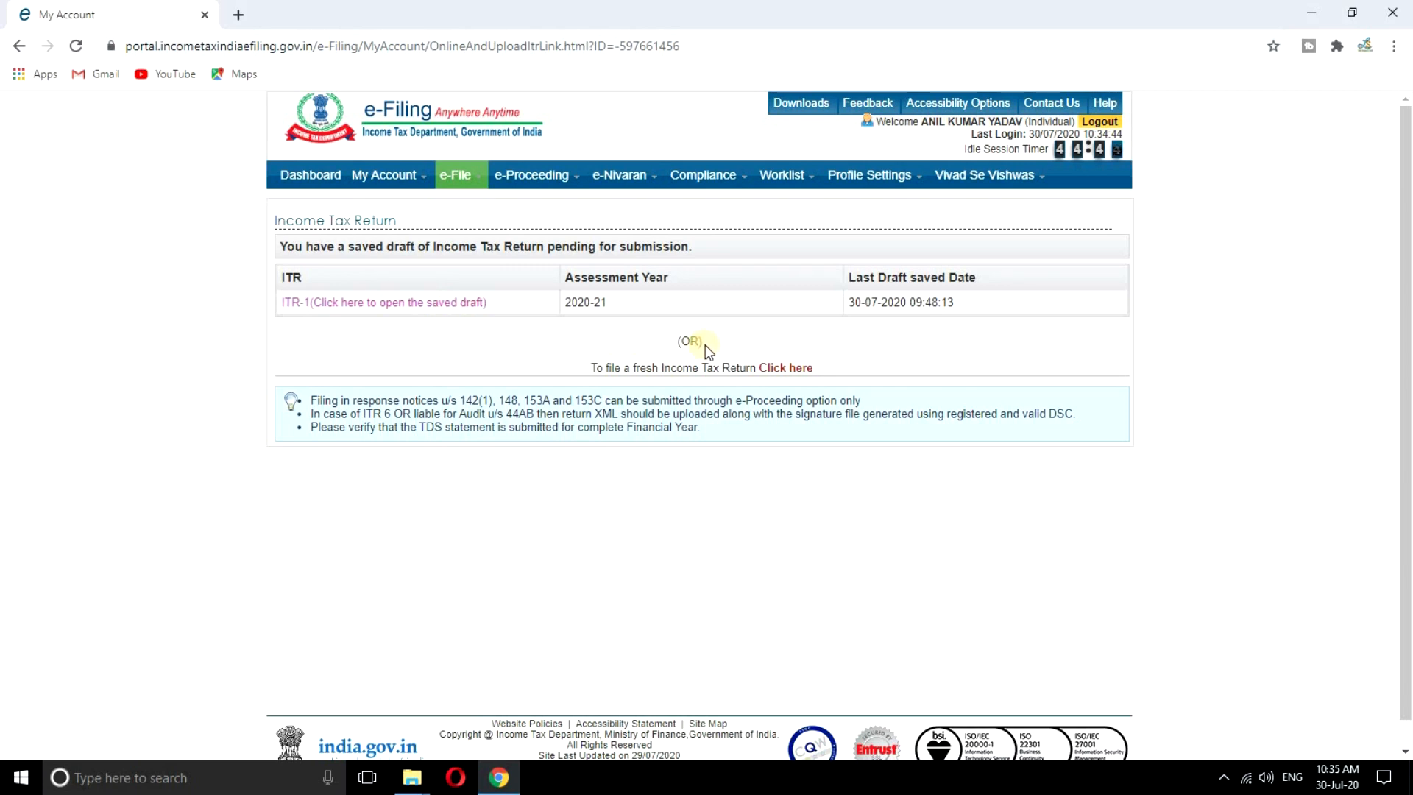
left_click(782, 368)
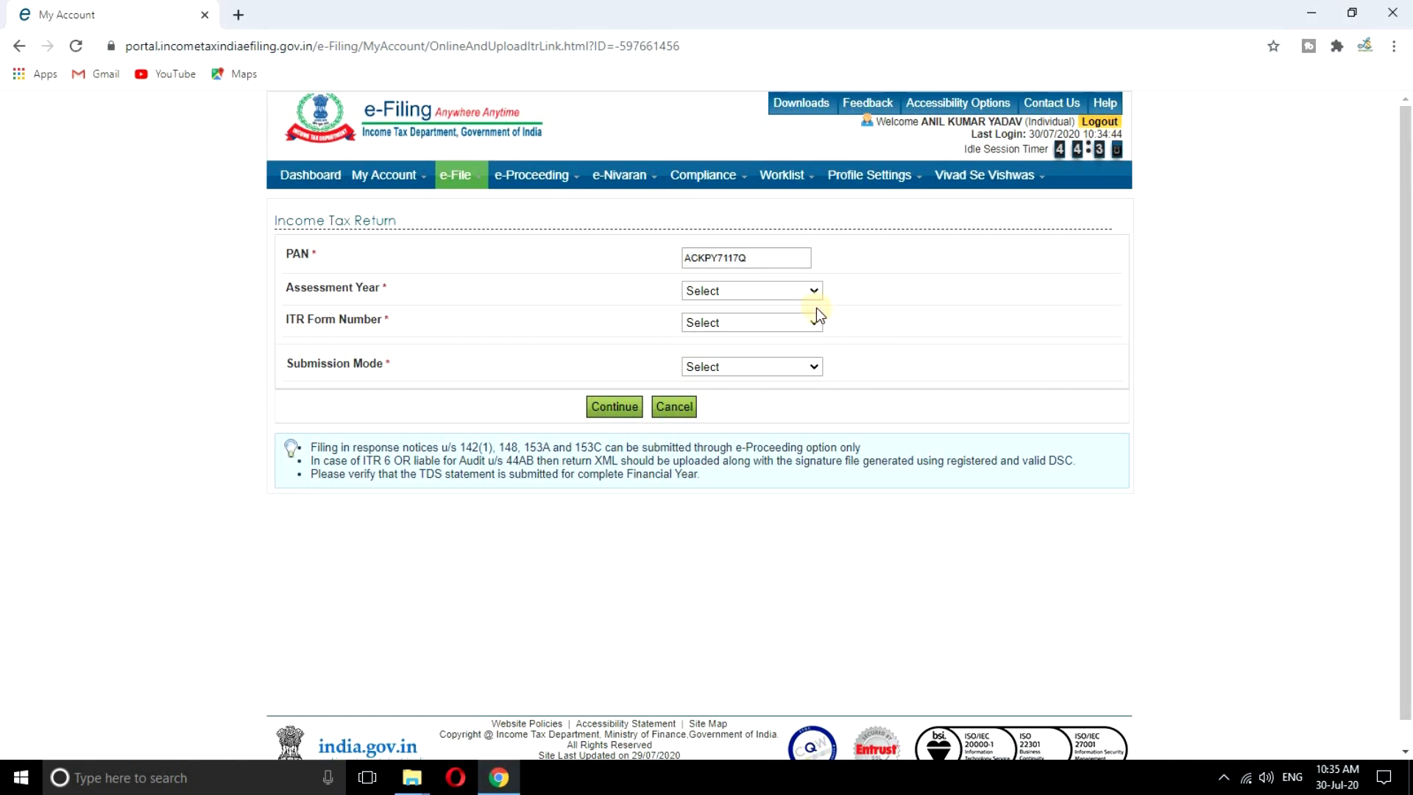
Choose assessment year 2020-21, ITR-1, Original/Revised Return, and Prepare and Submit Online
left_click(782, 290)
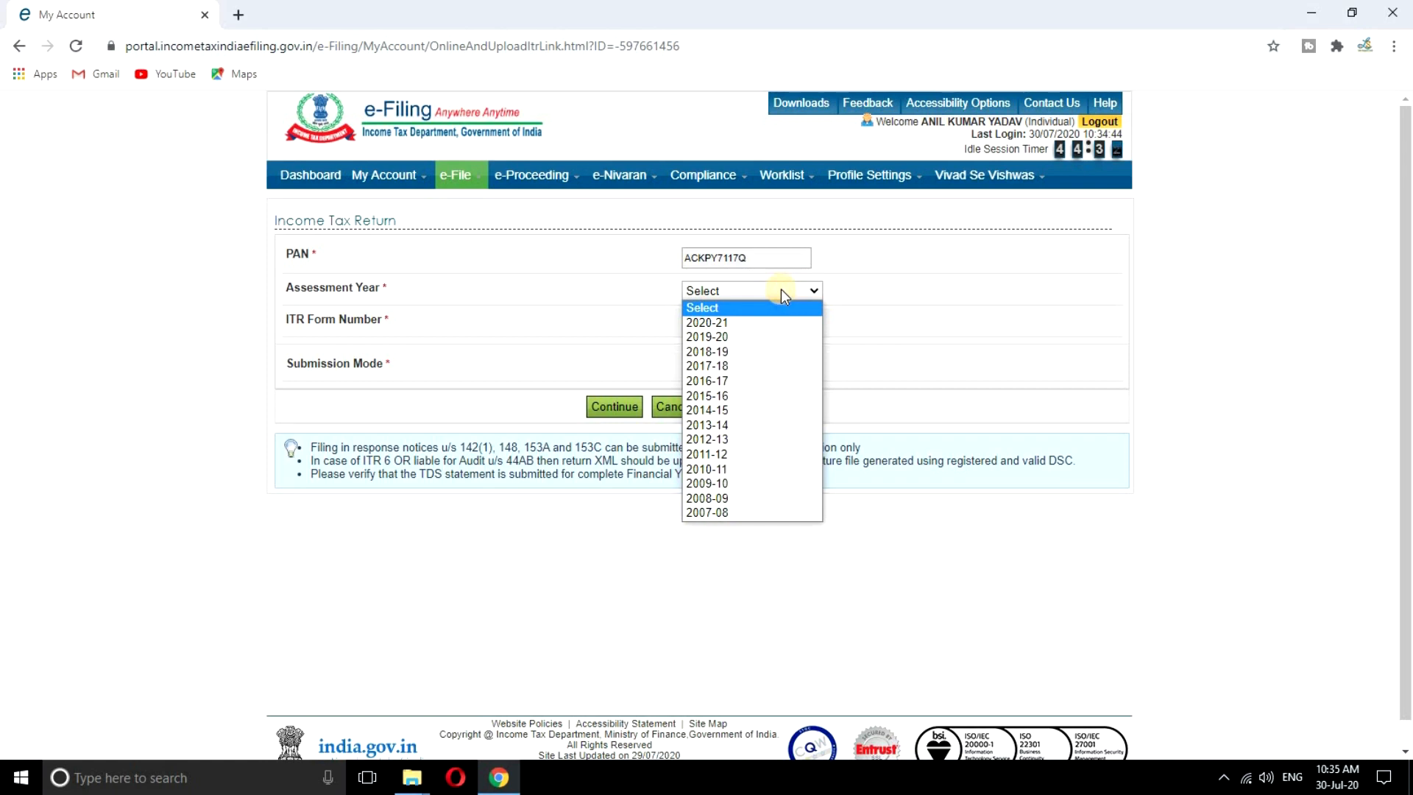
left_click(719, 324)
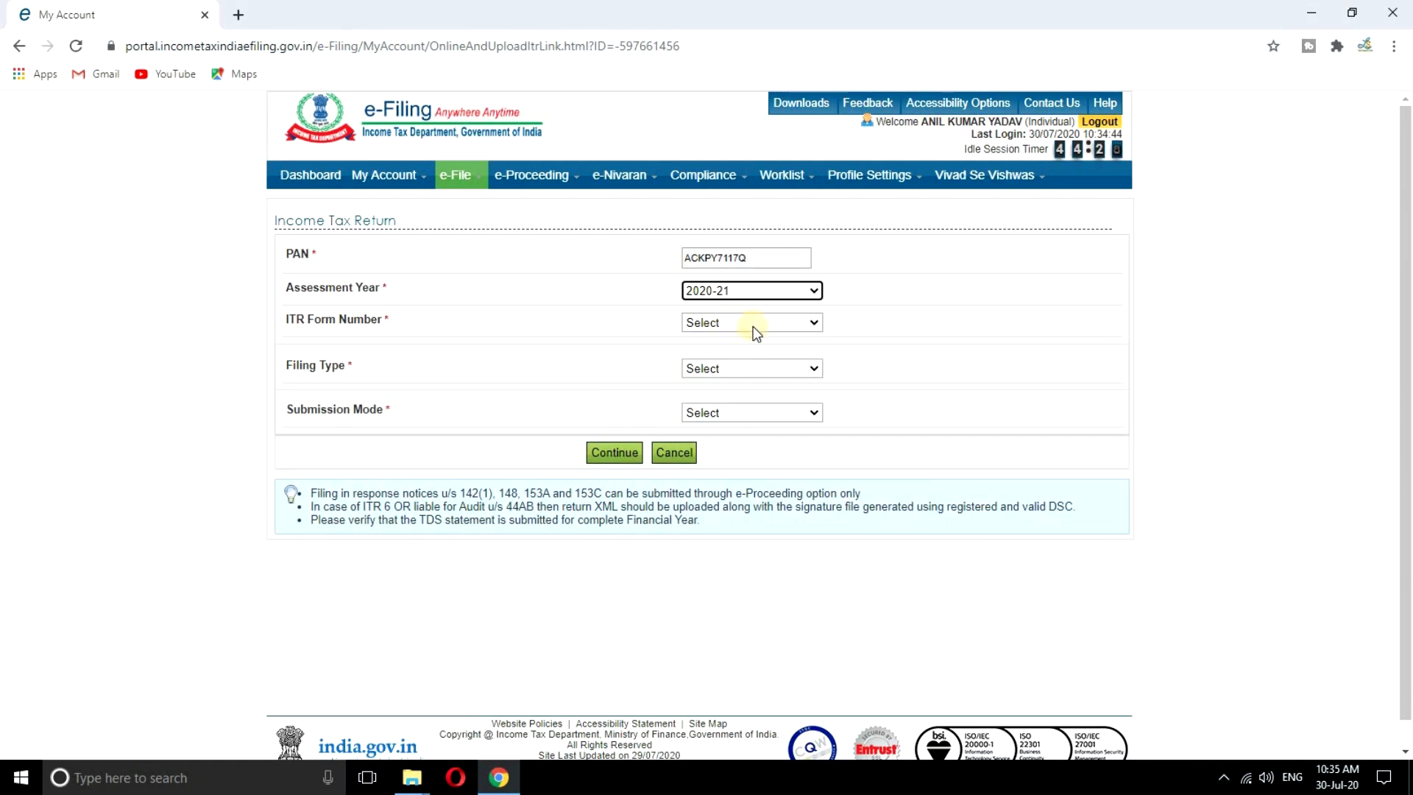
left_click(753, 324)
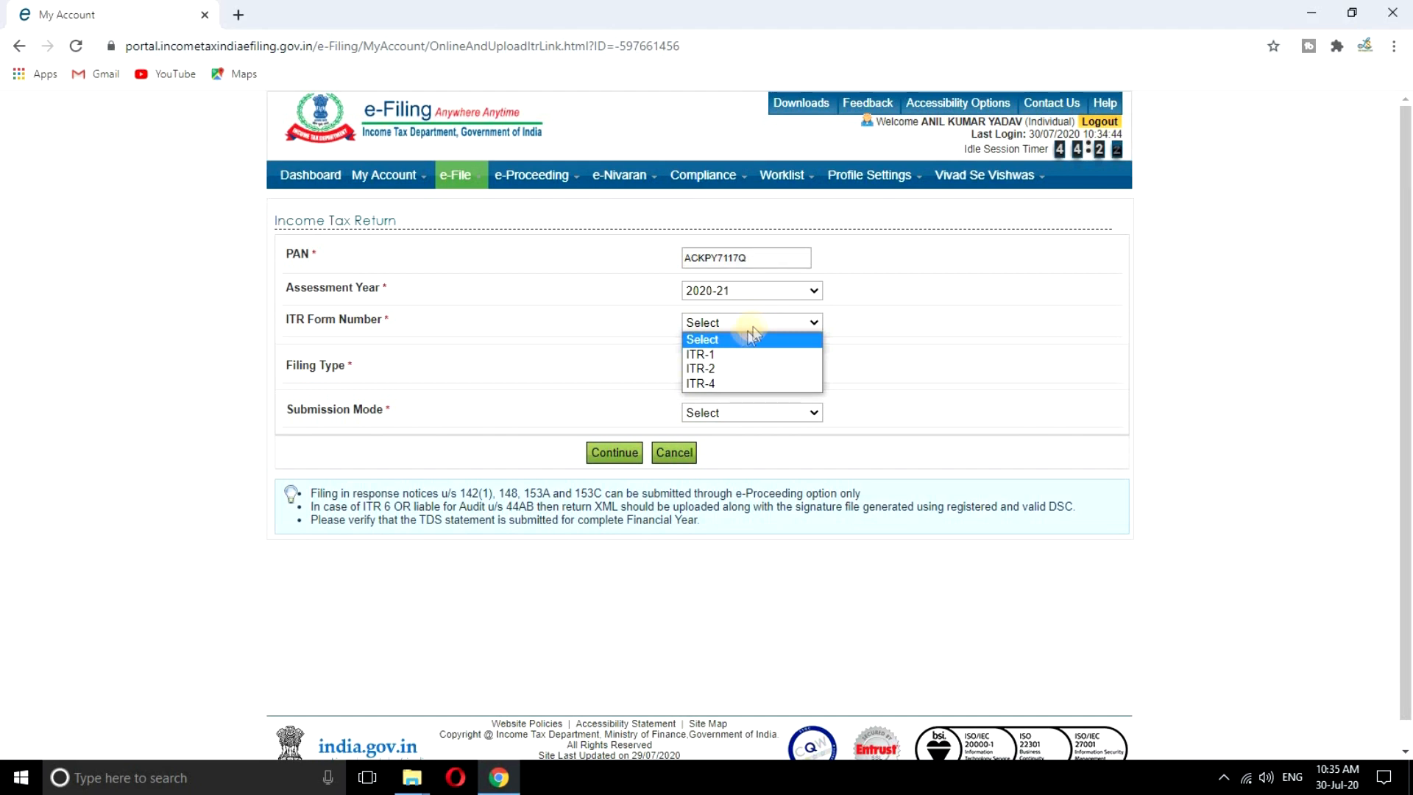
left_click(724, 356)
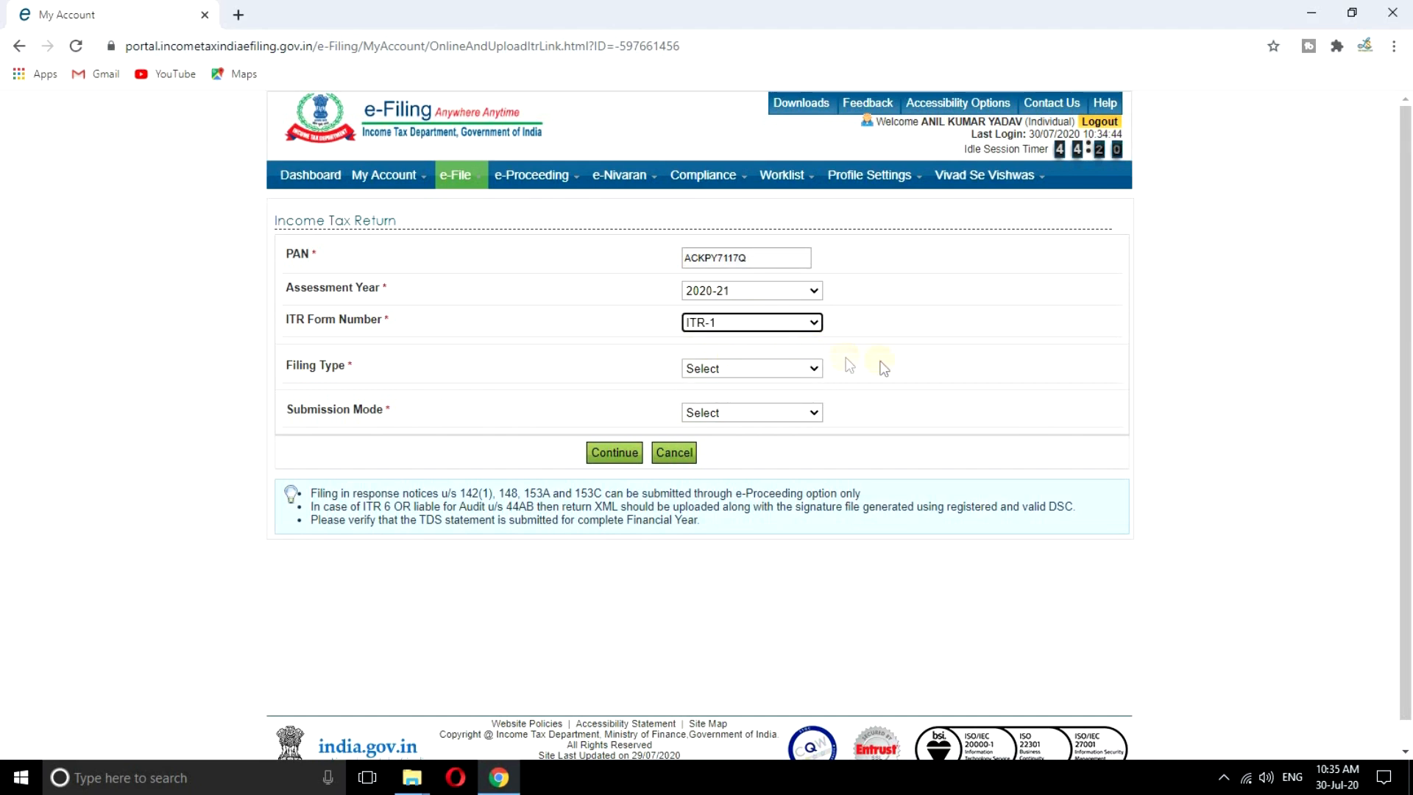
left_click(777, 372)
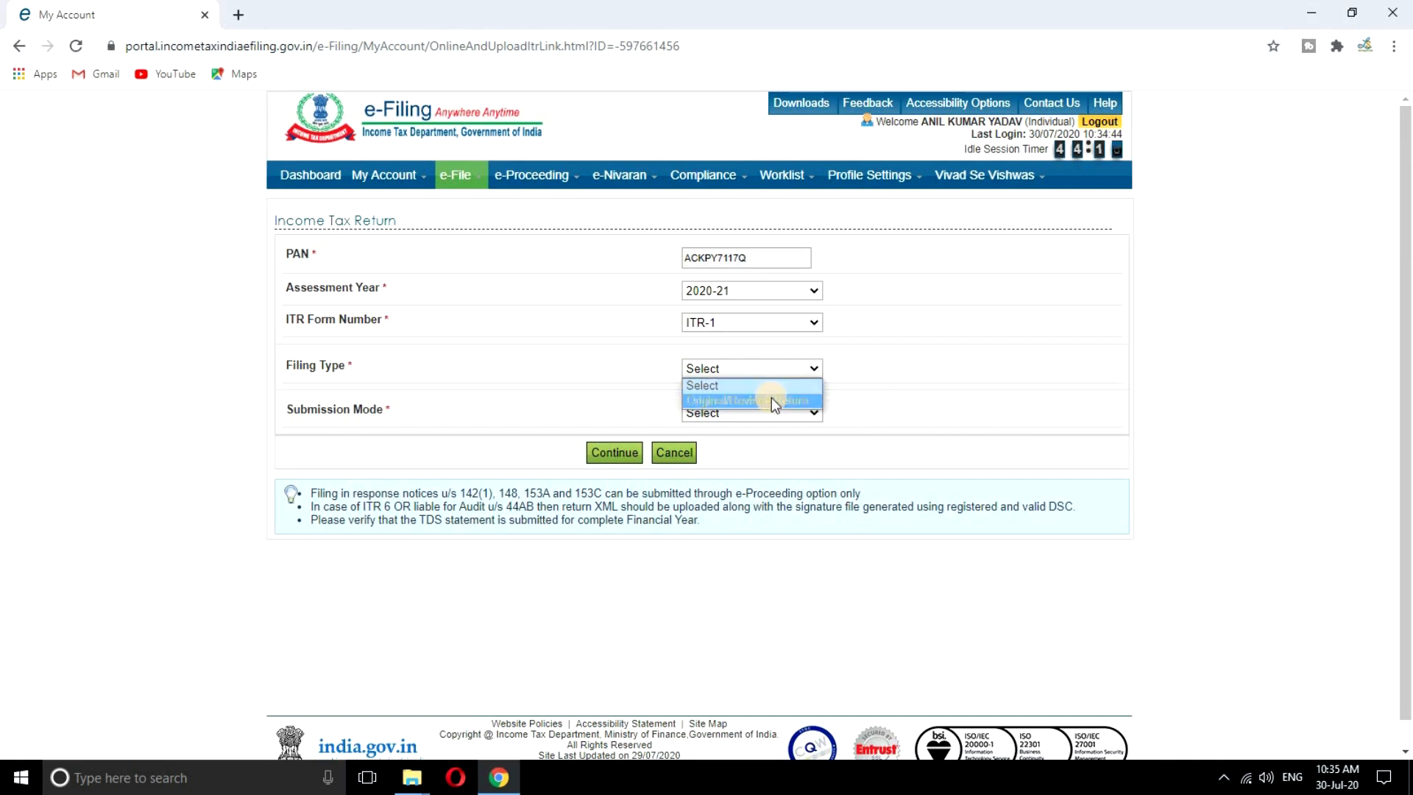
left_click(772, 399)
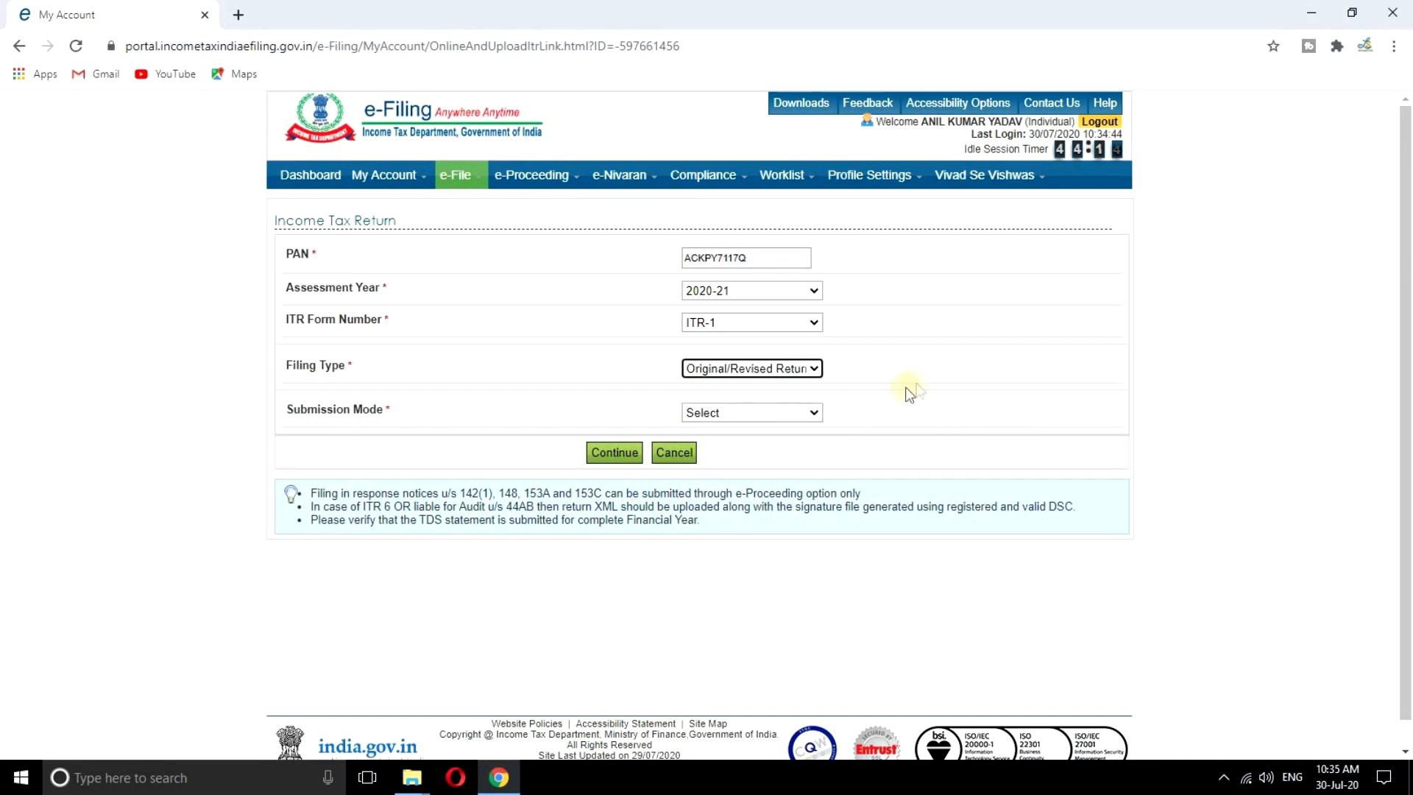
left_click(776, 413)
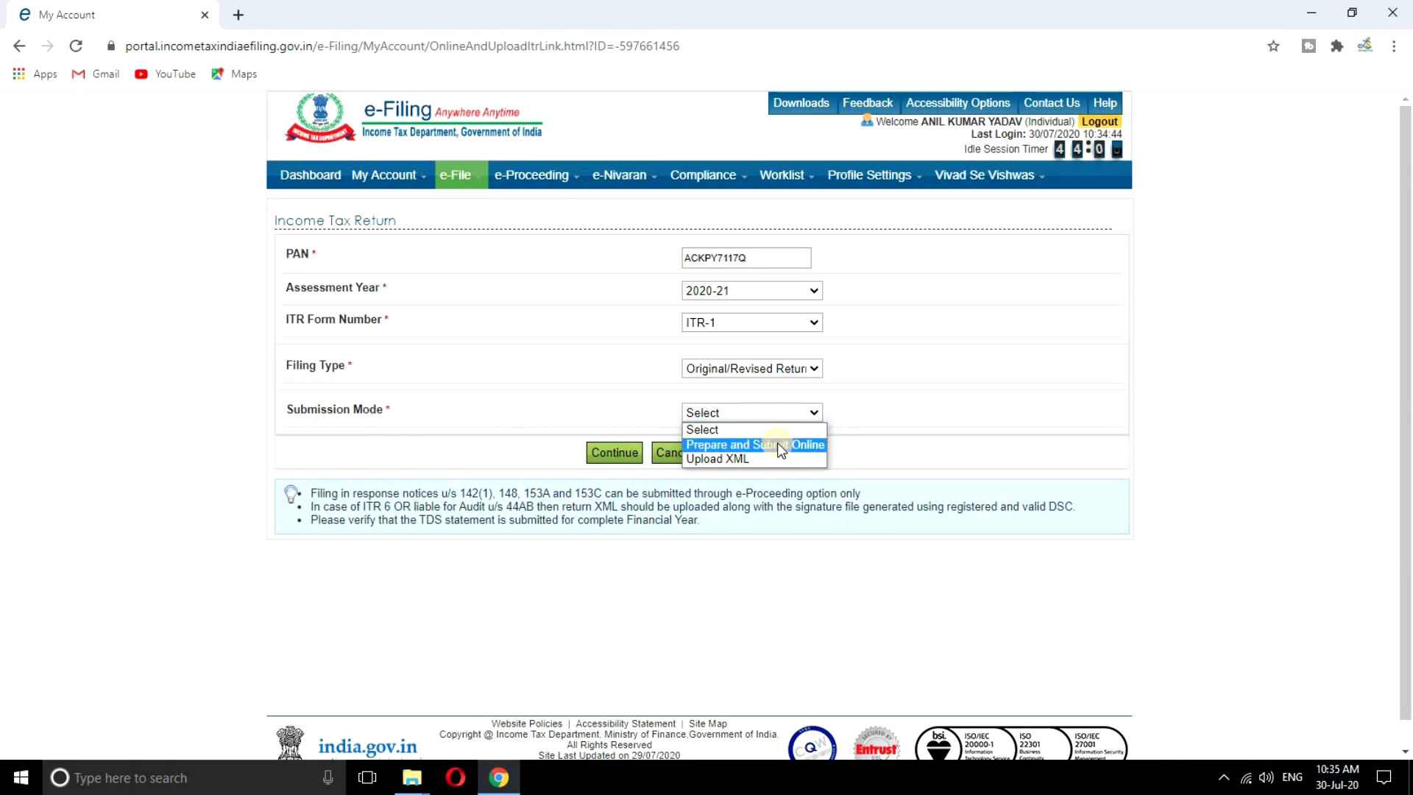
left_click(777, 443)
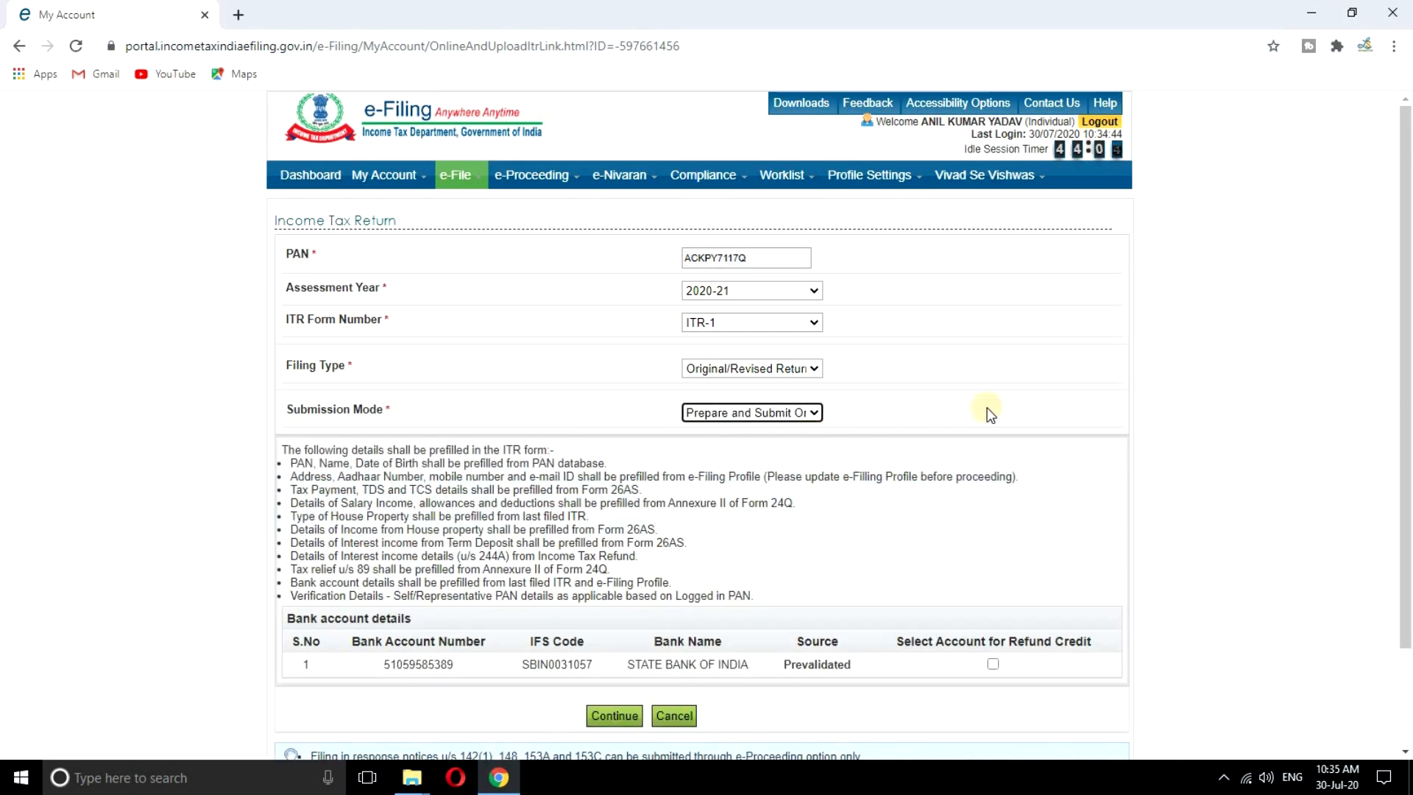
scroll(1061, 391, "down", 1)
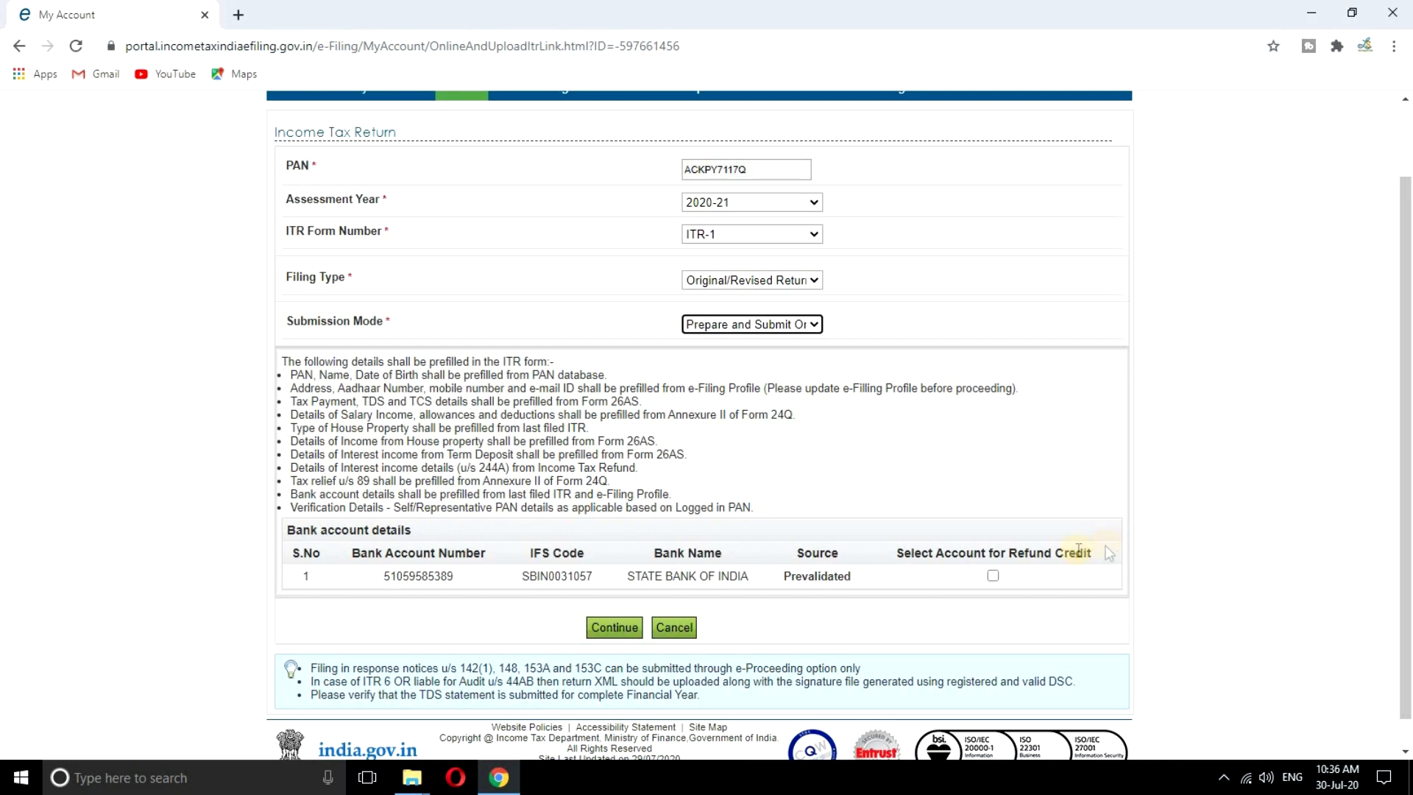
Select the prevalidated bank account for refund credit, accept the prefill consent, and continue
left_click(993, 576)
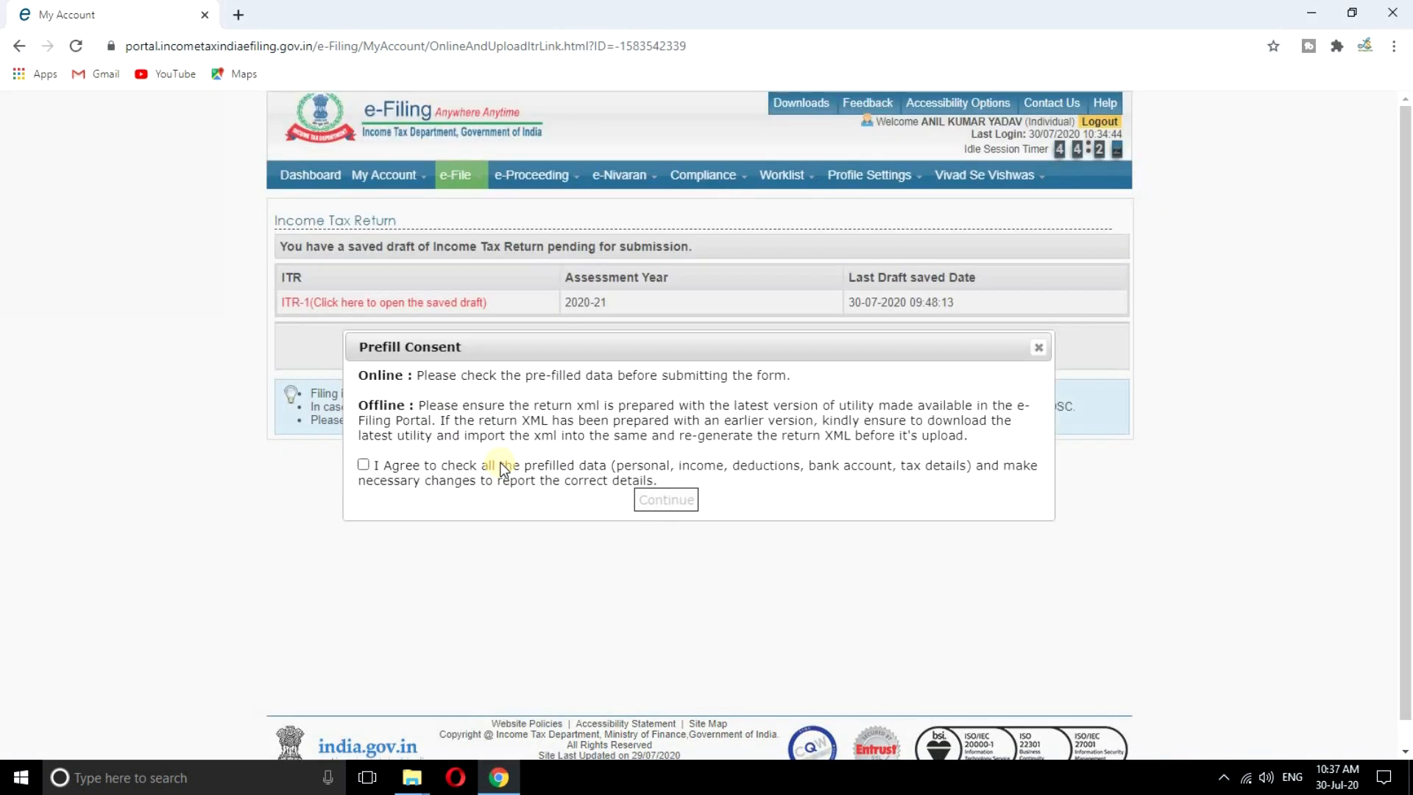
left_click(363, 464)
left_click(662, 503)
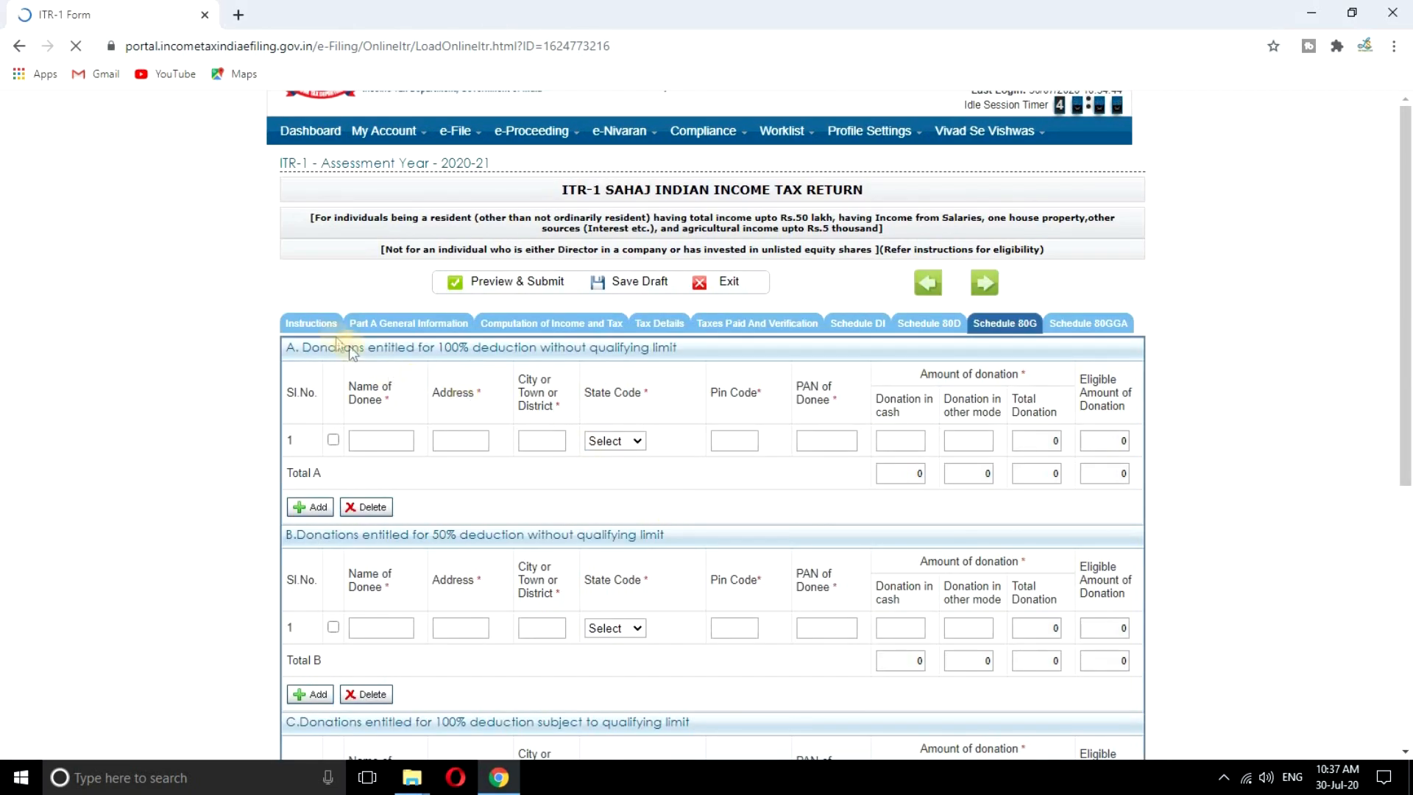
View the Instructions tab, then open Part A General Information and scroll through it
left_click(312, 324)
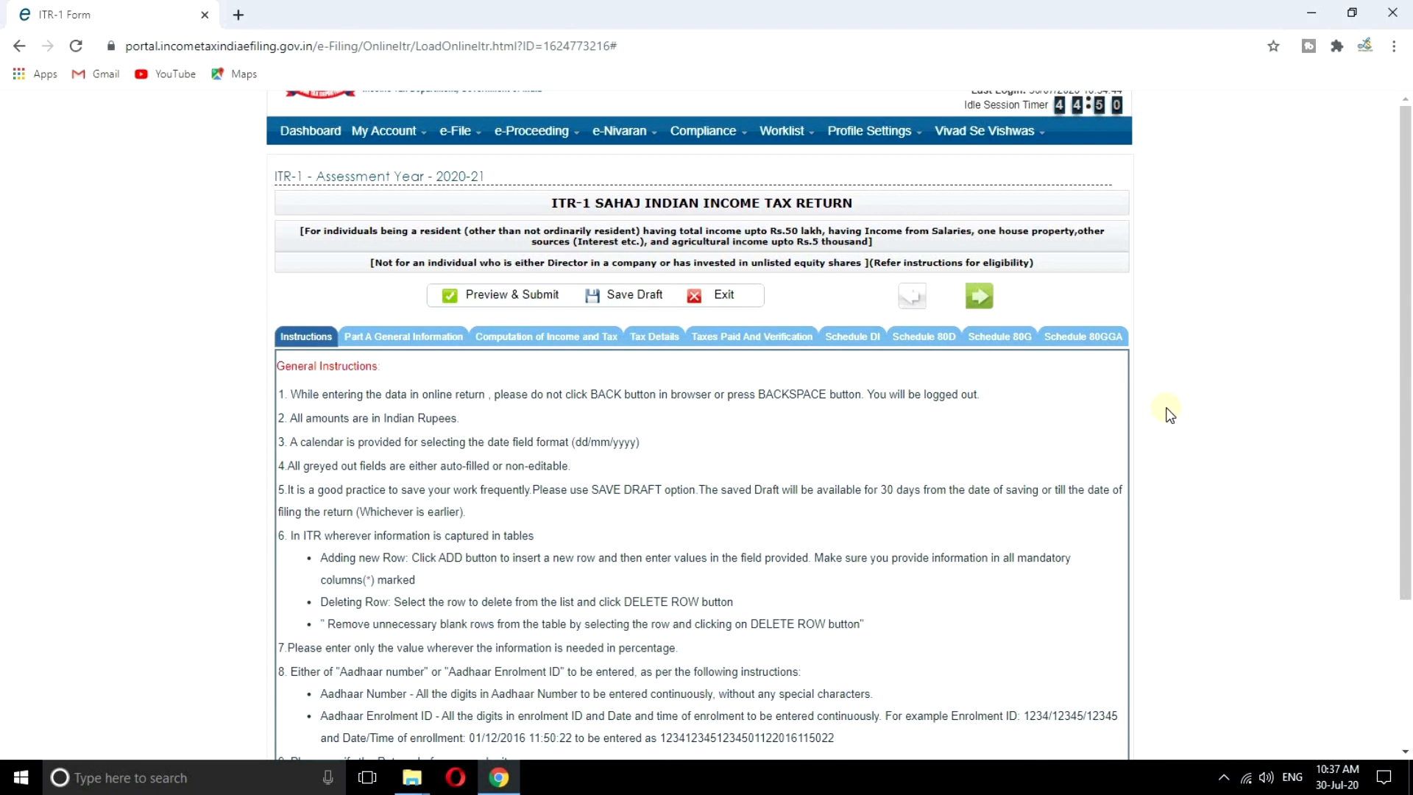
left_click(424, 341)
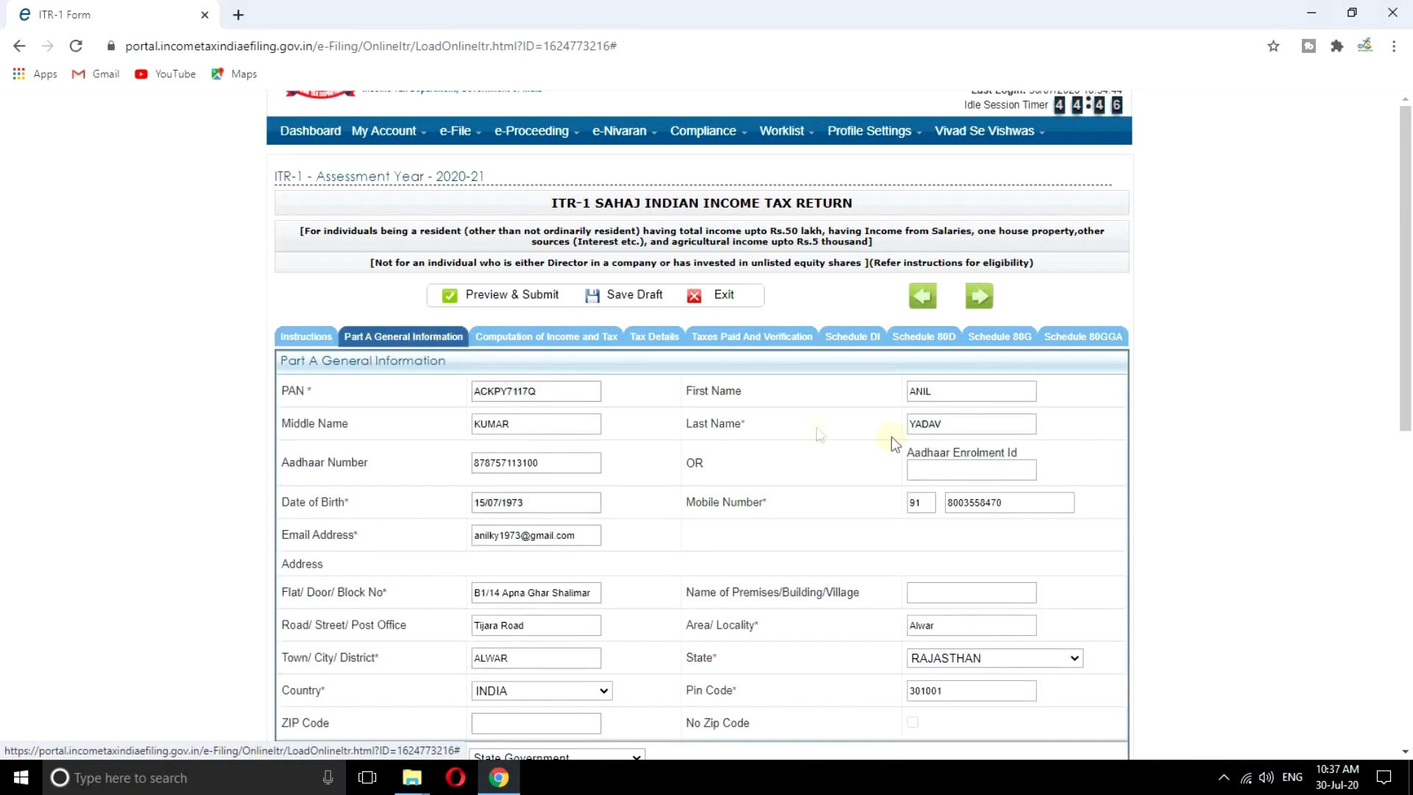
scroll(1192, 391, "down", 9)
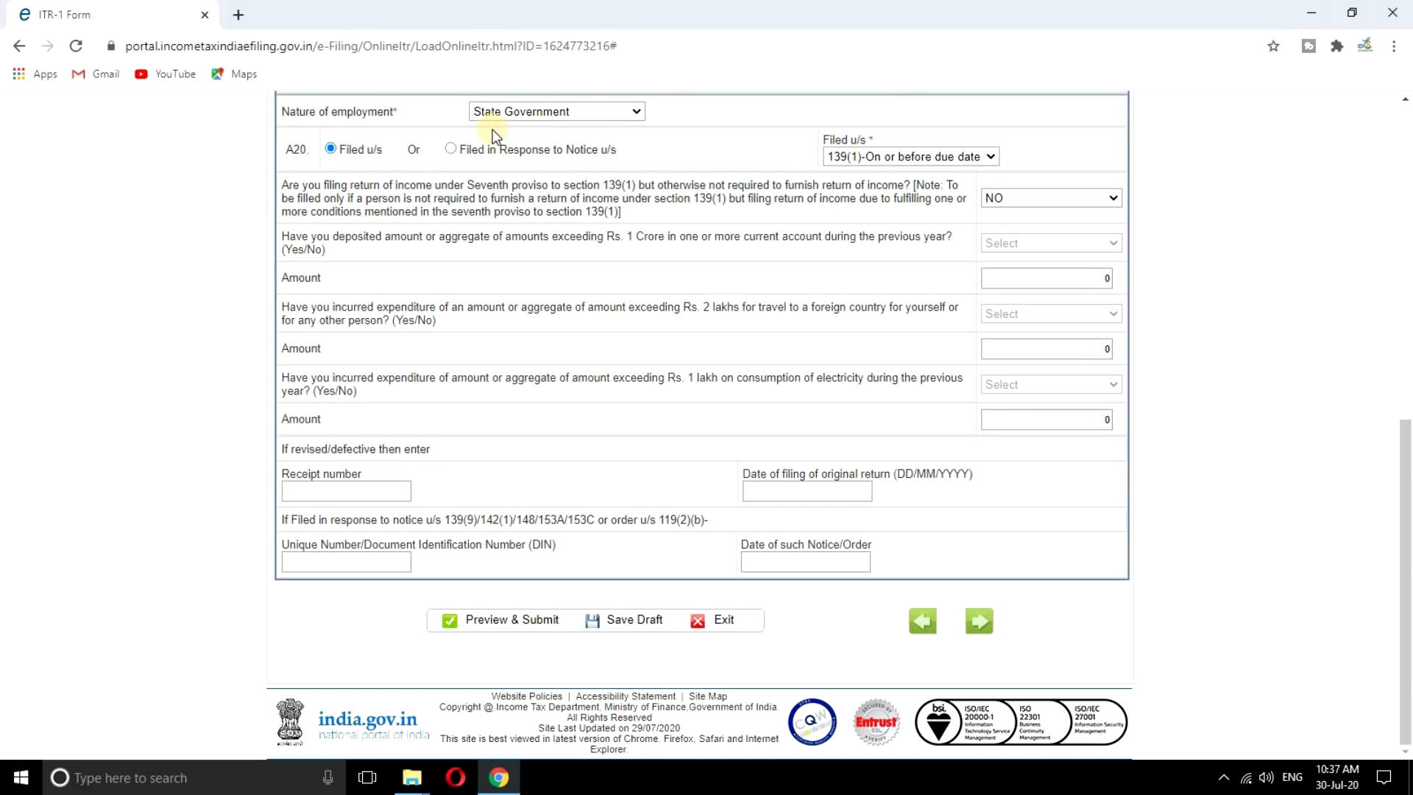
left_click(581, 114)
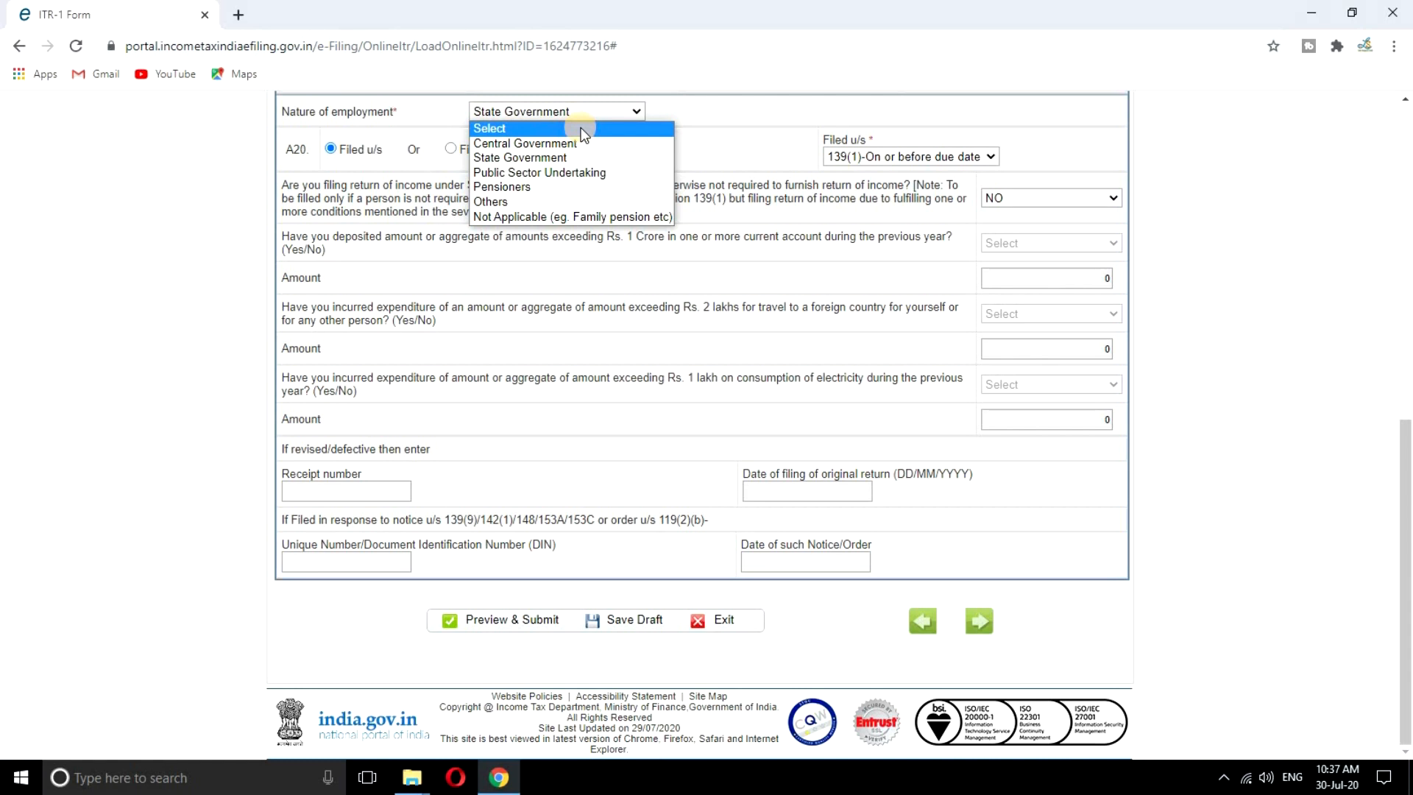
left_click(552, 159)
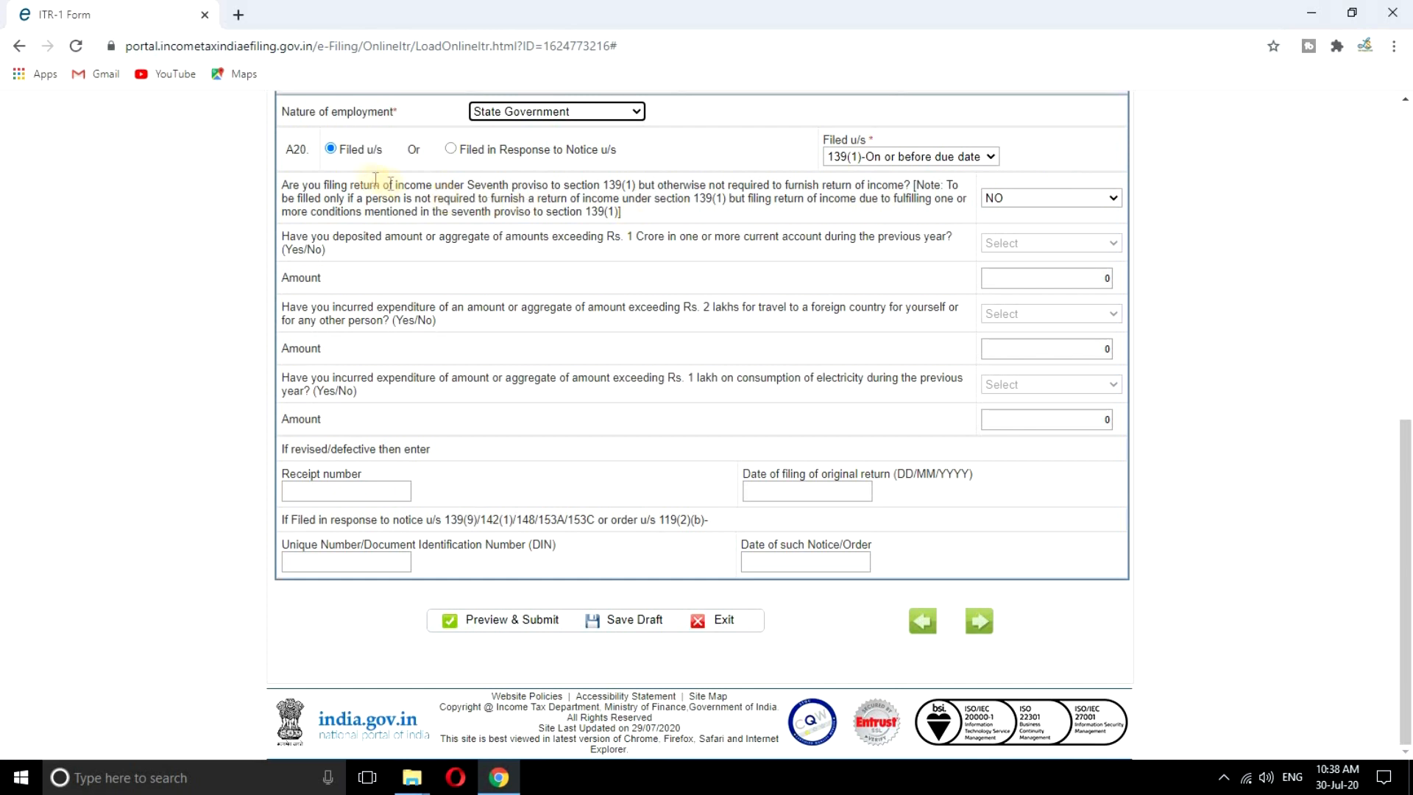
left_click(330, 156)
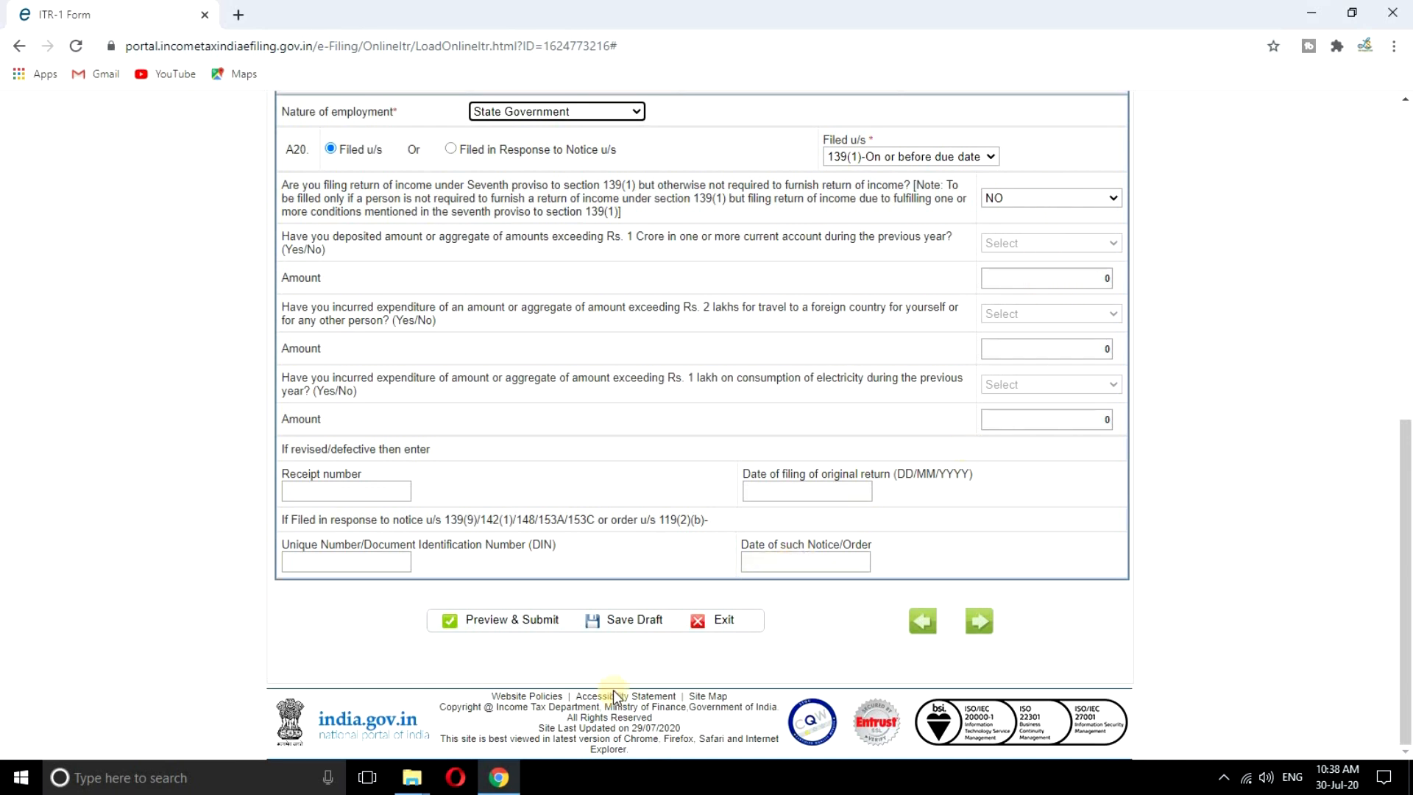
Save the return as a draft and show the Computation of Income and Tax section
left_click(622, 627)
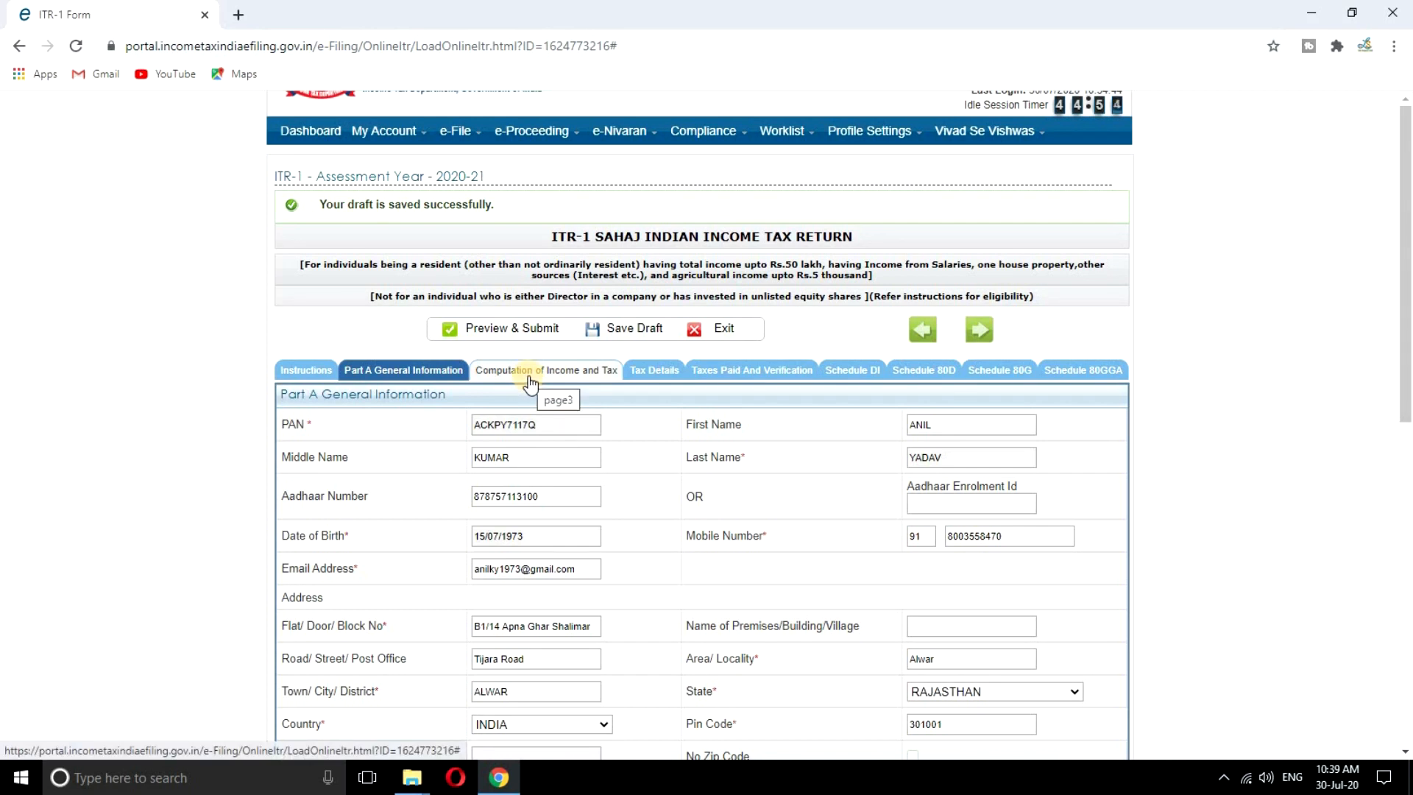
left_click(530, 379)
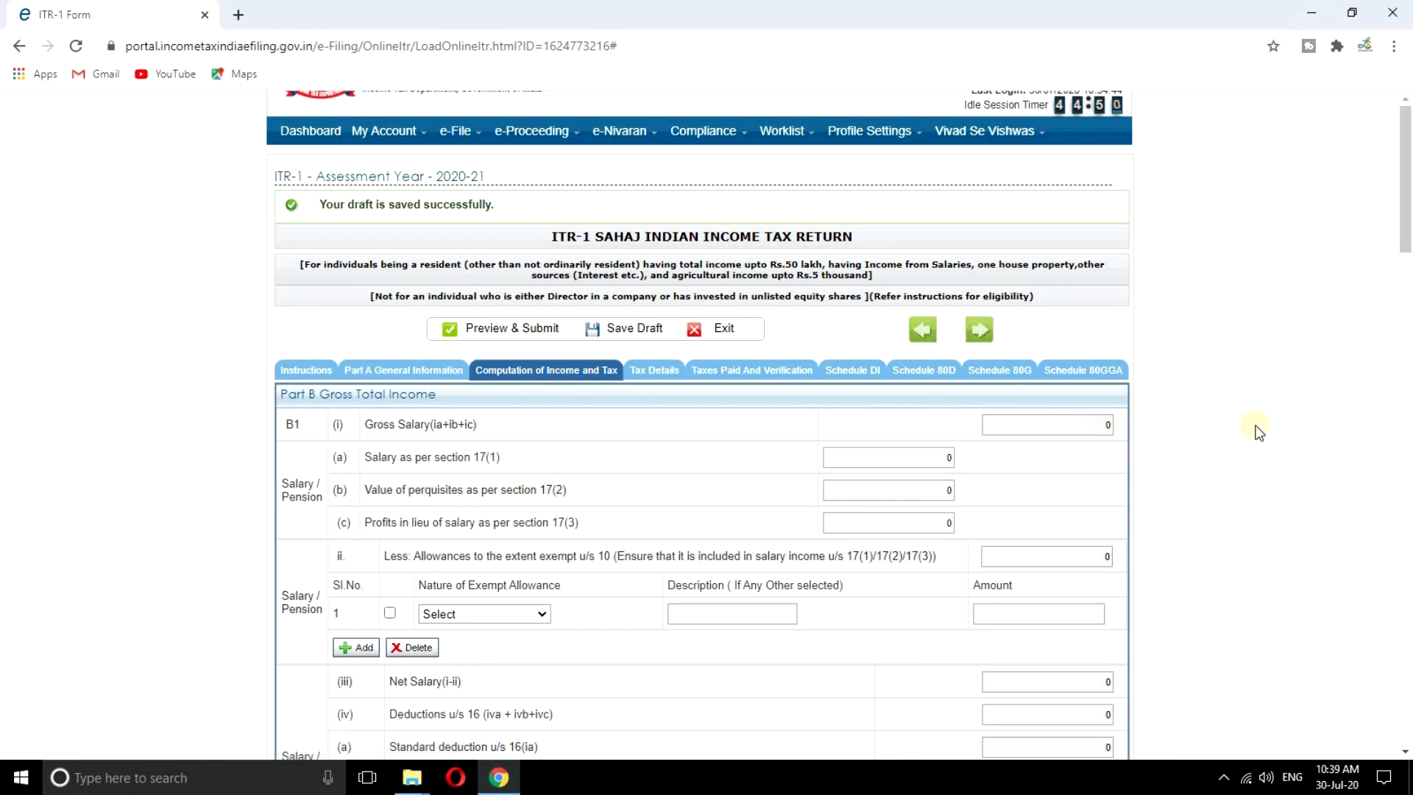
scroll(1208, 431, "down", 1)
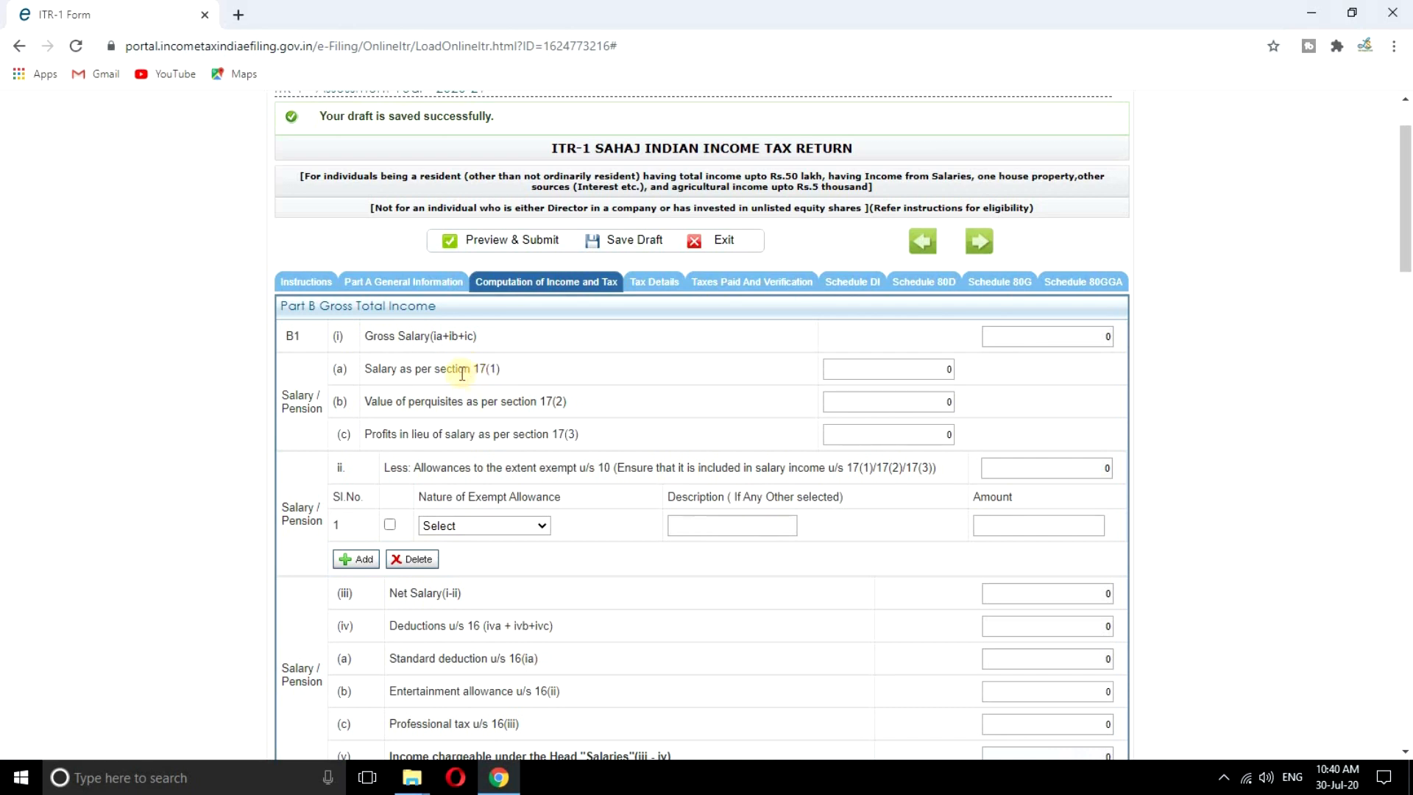
Enter the section 17(1) salary so gross salary reads 844586, then open the Exempt Allowance list
left_click(945, 367)
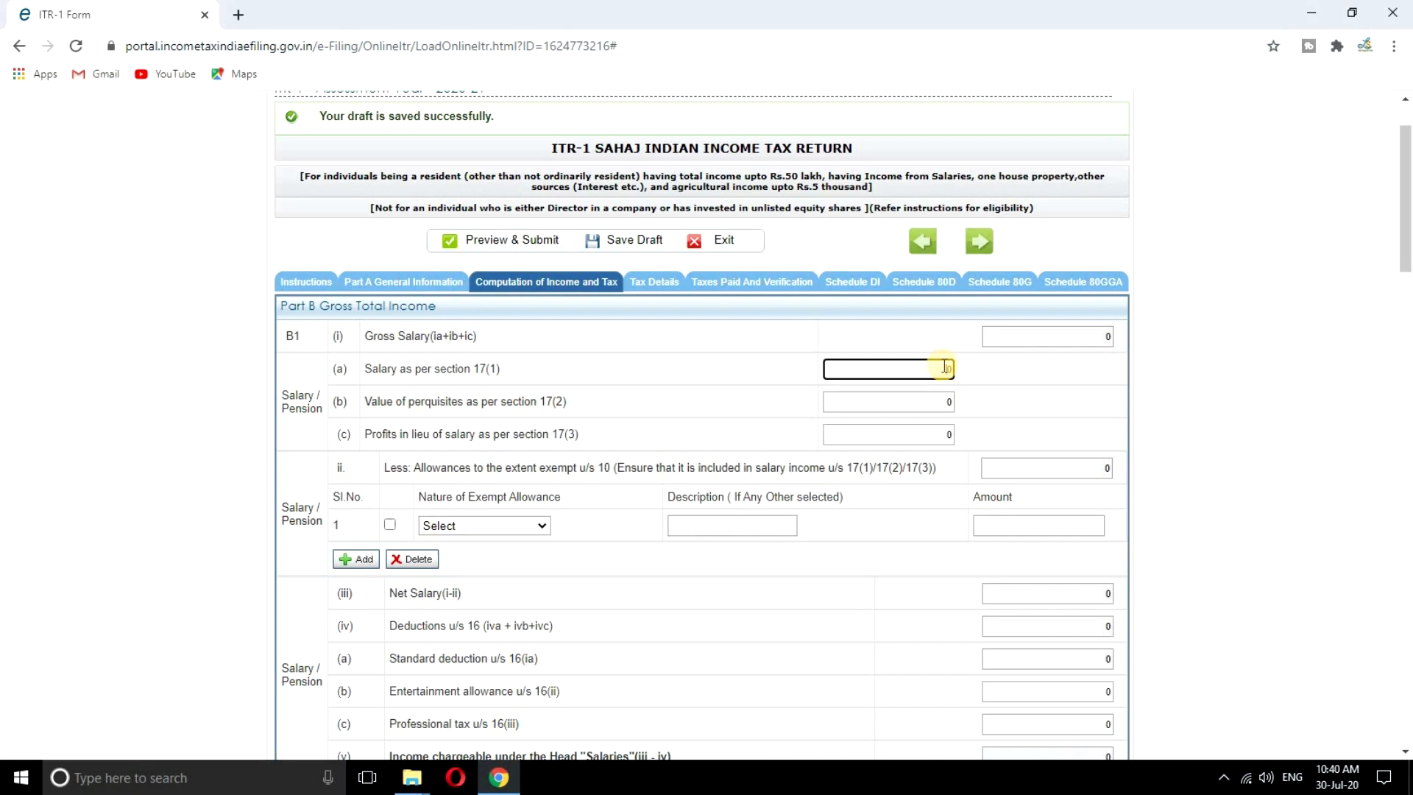
key("BackSpace")
type("14")
type("4586")
left_click(1060, 400)
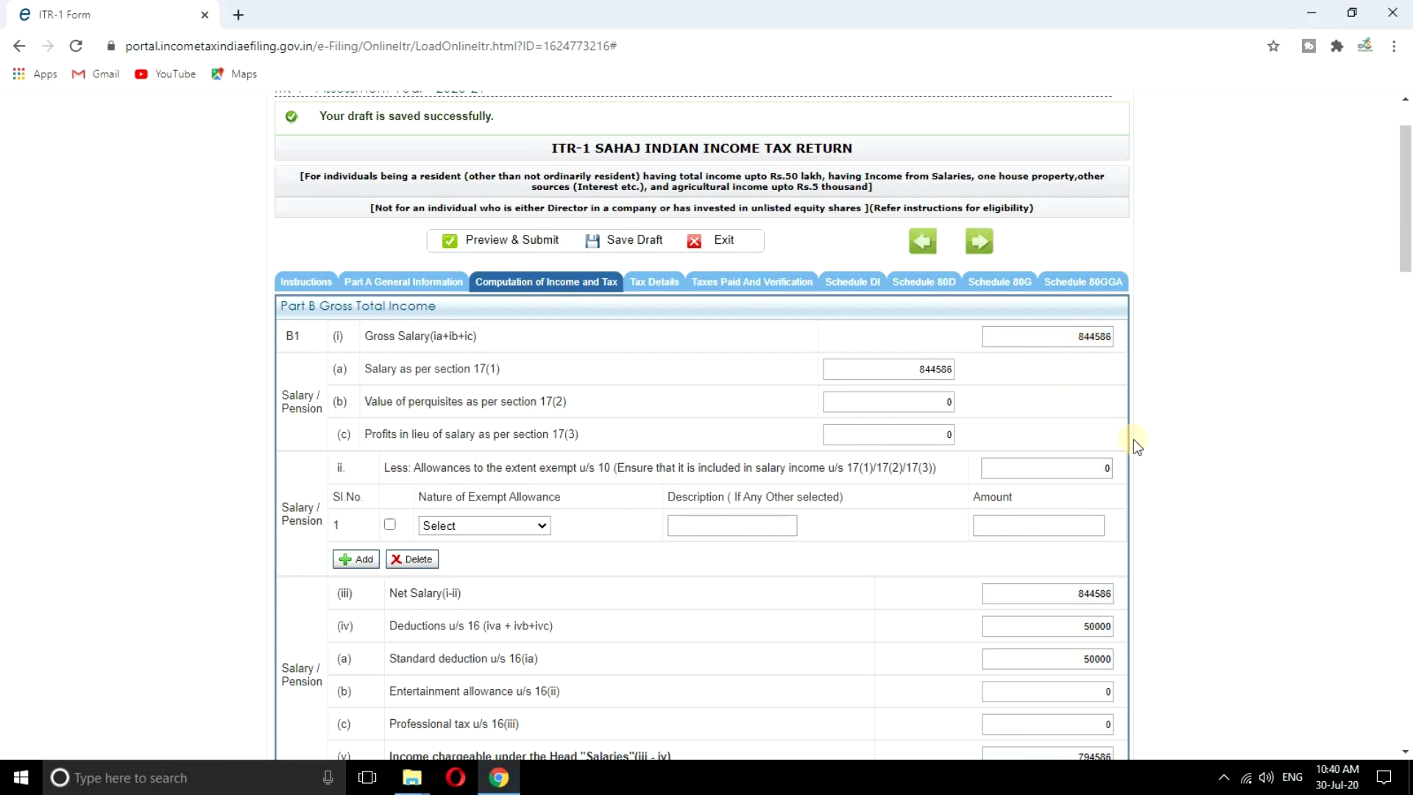
scroll(1147, 446, "down", 3)
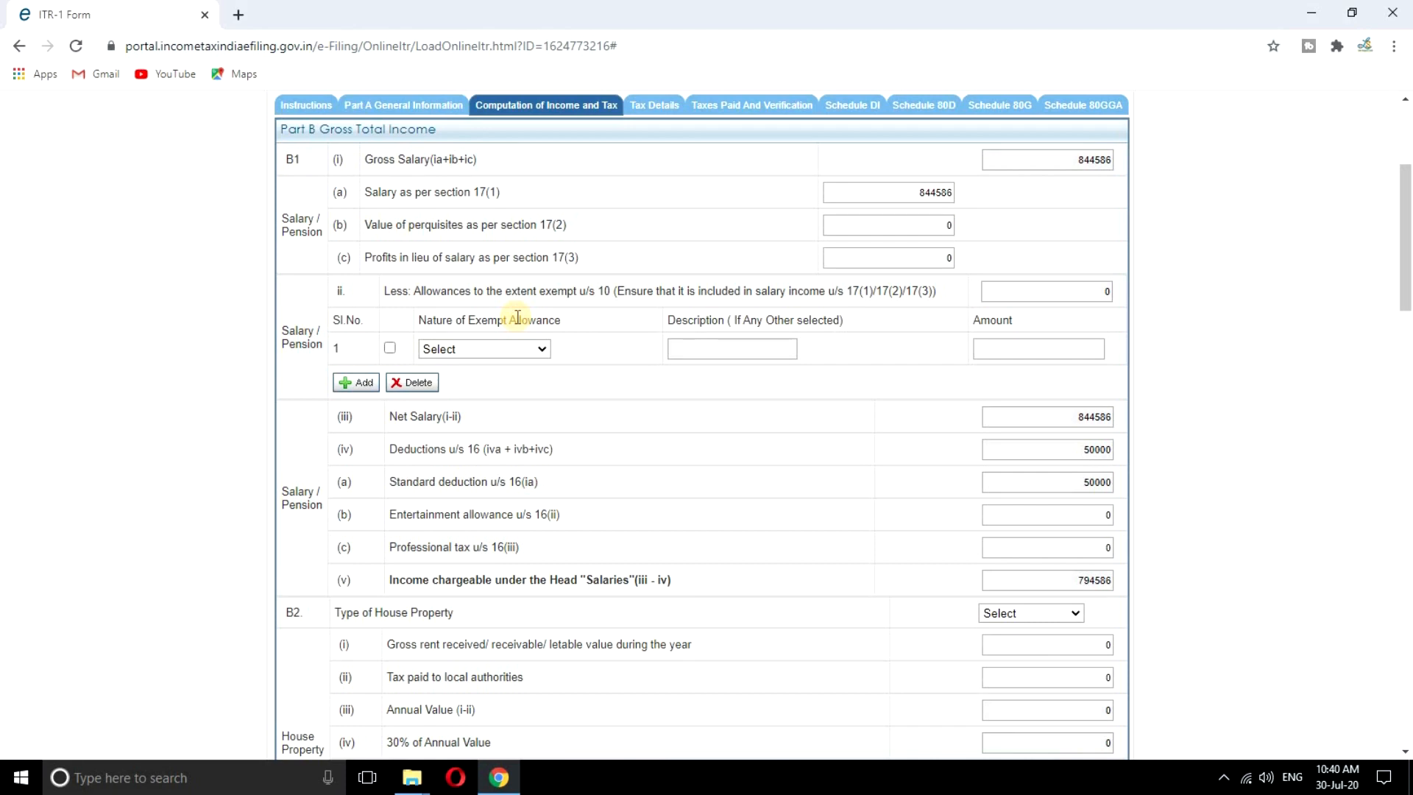
left_click(538, 354)
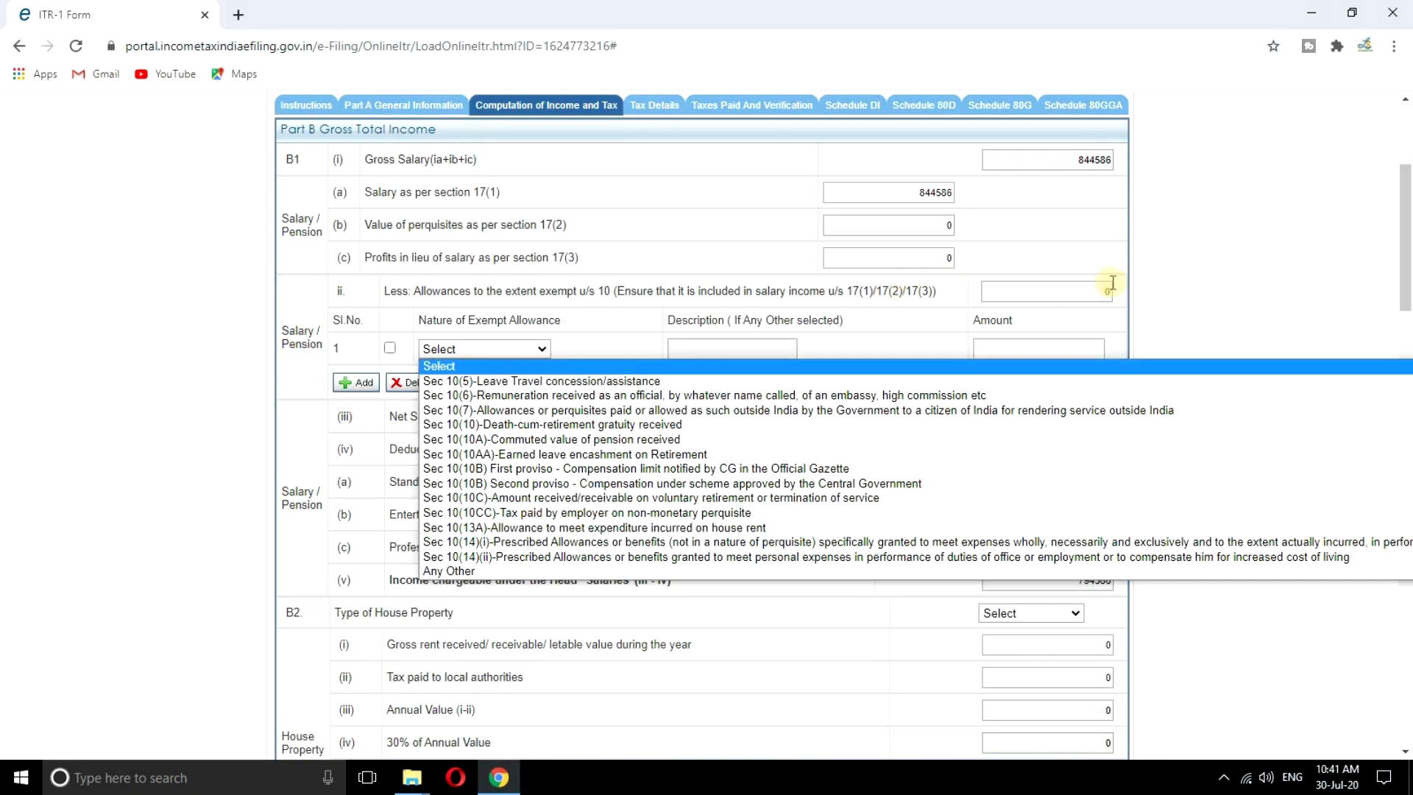
Close the Nature of Exempt Allowance list, leaving it at Select with no allowance claimed
left_click(1208, 289)
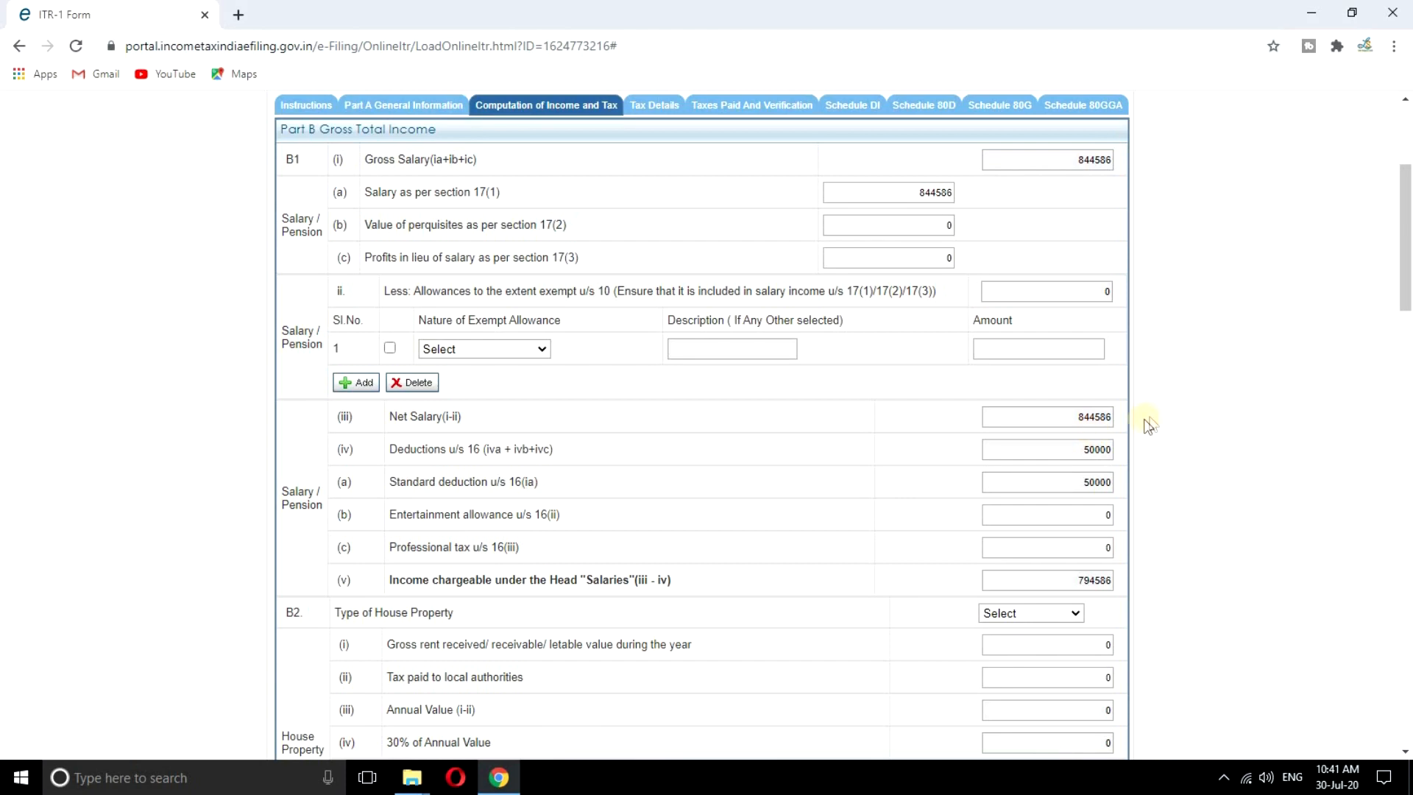
scroll(1157, 414, "down", 1)
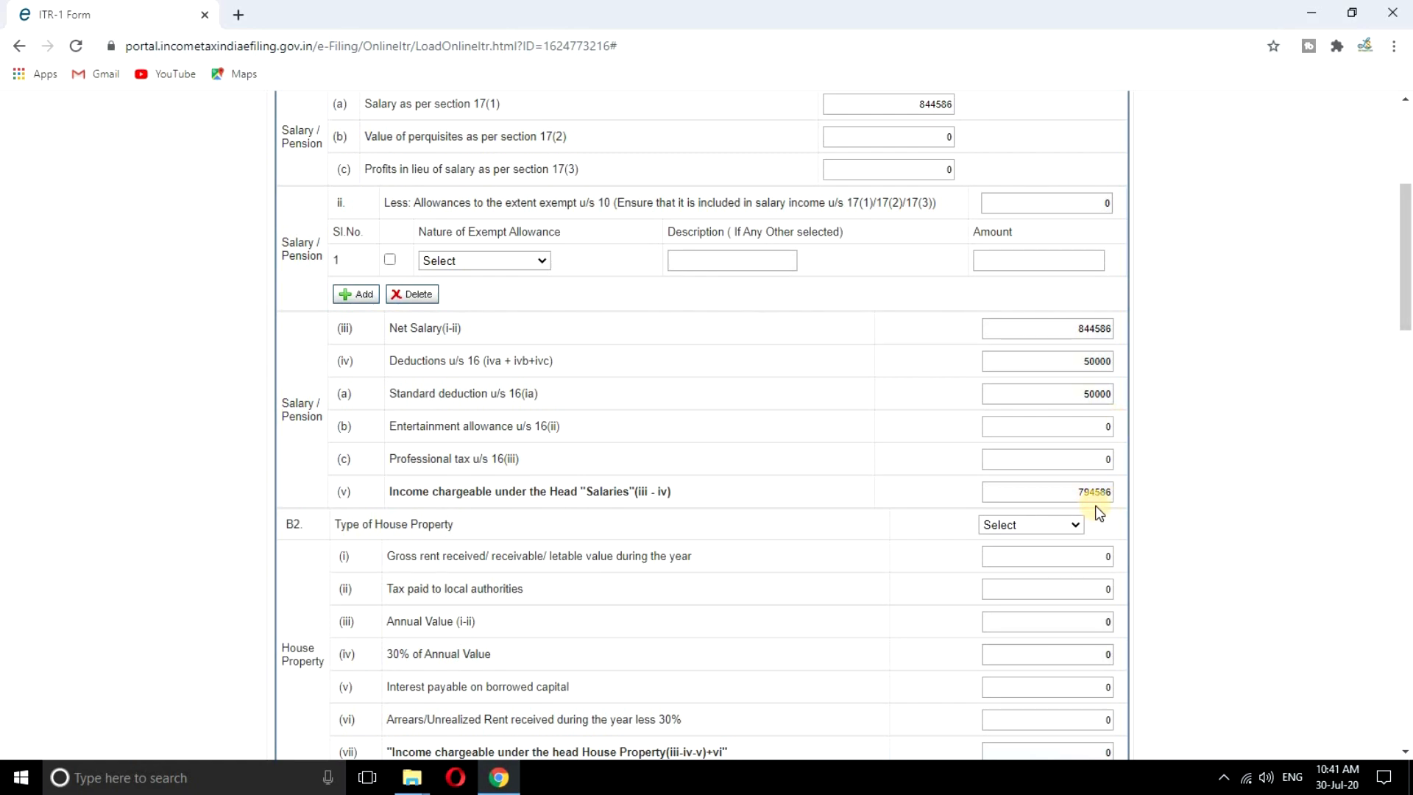
Leave Type of House Property unset and open the B3 Nature of Income list under Other Sources
scroll(1190, 499, "down", 2)
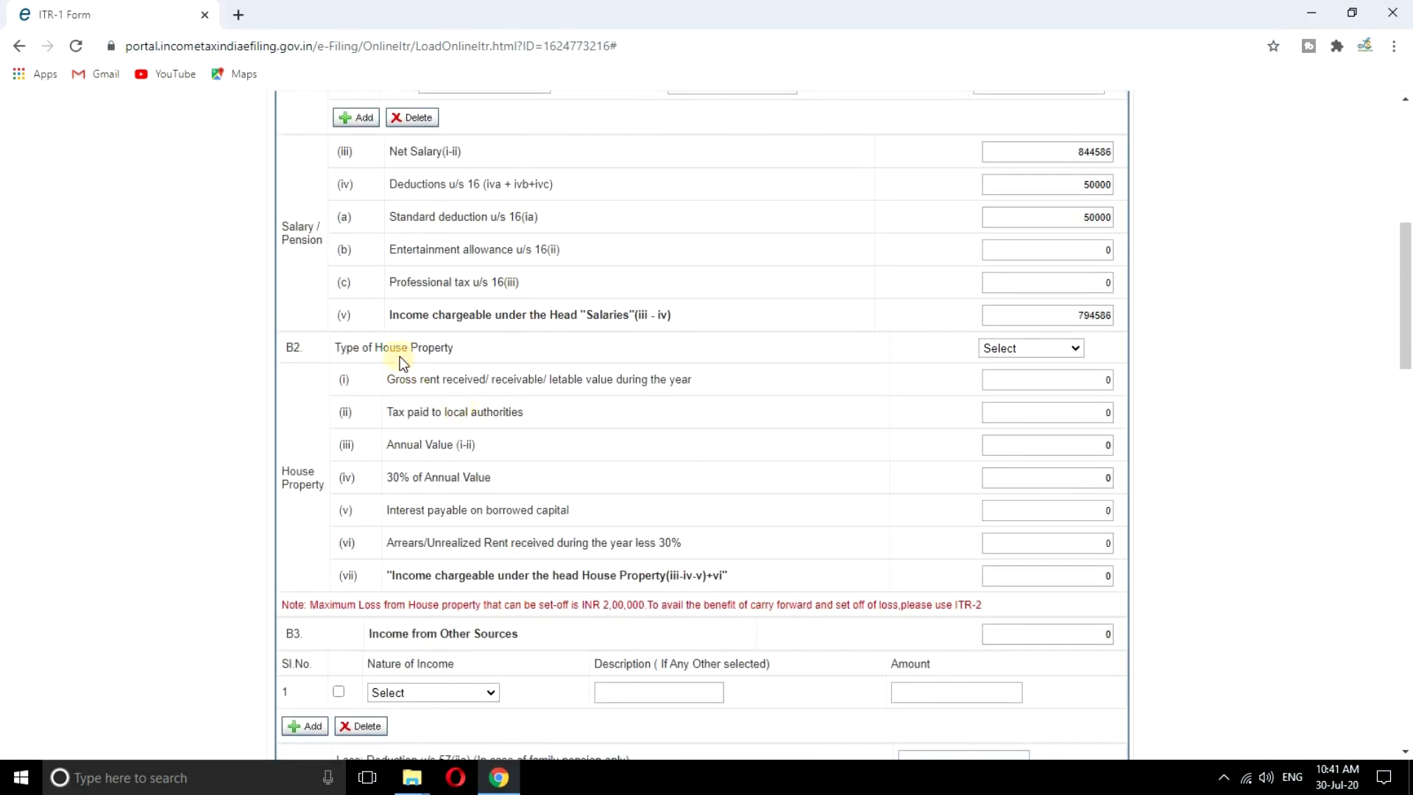
left_click(1071, 354)
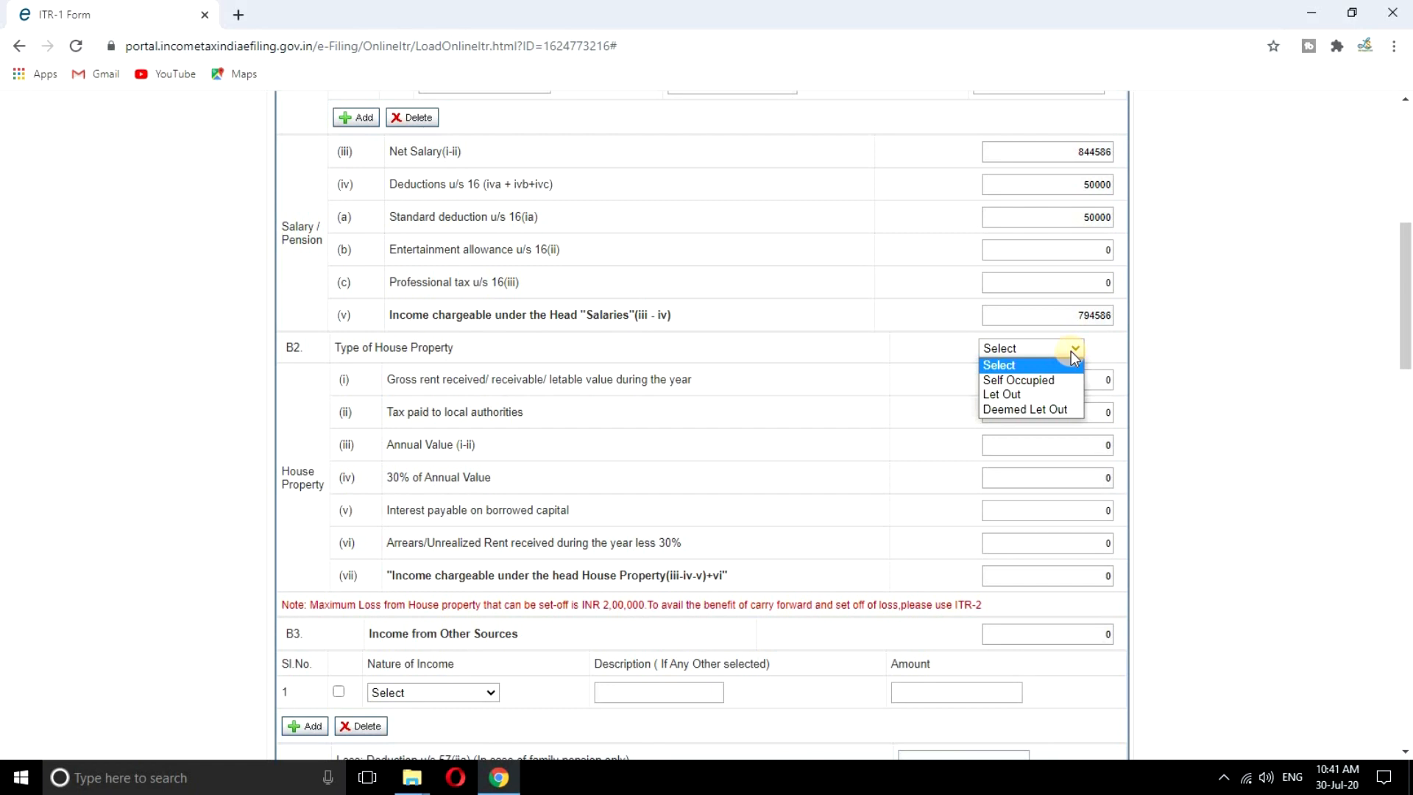
left_click(1071, 352)
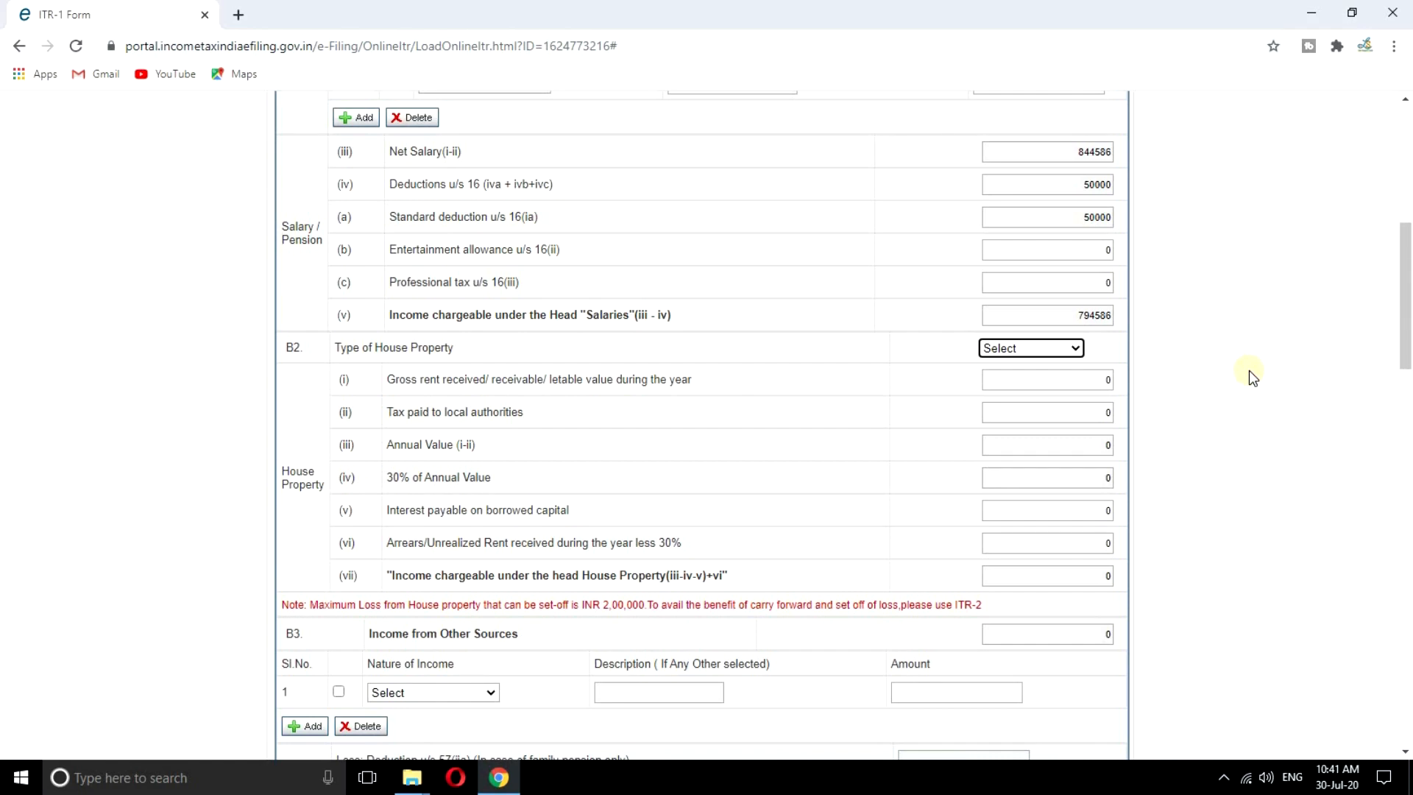
scroll(1225, 439, "down", 1)
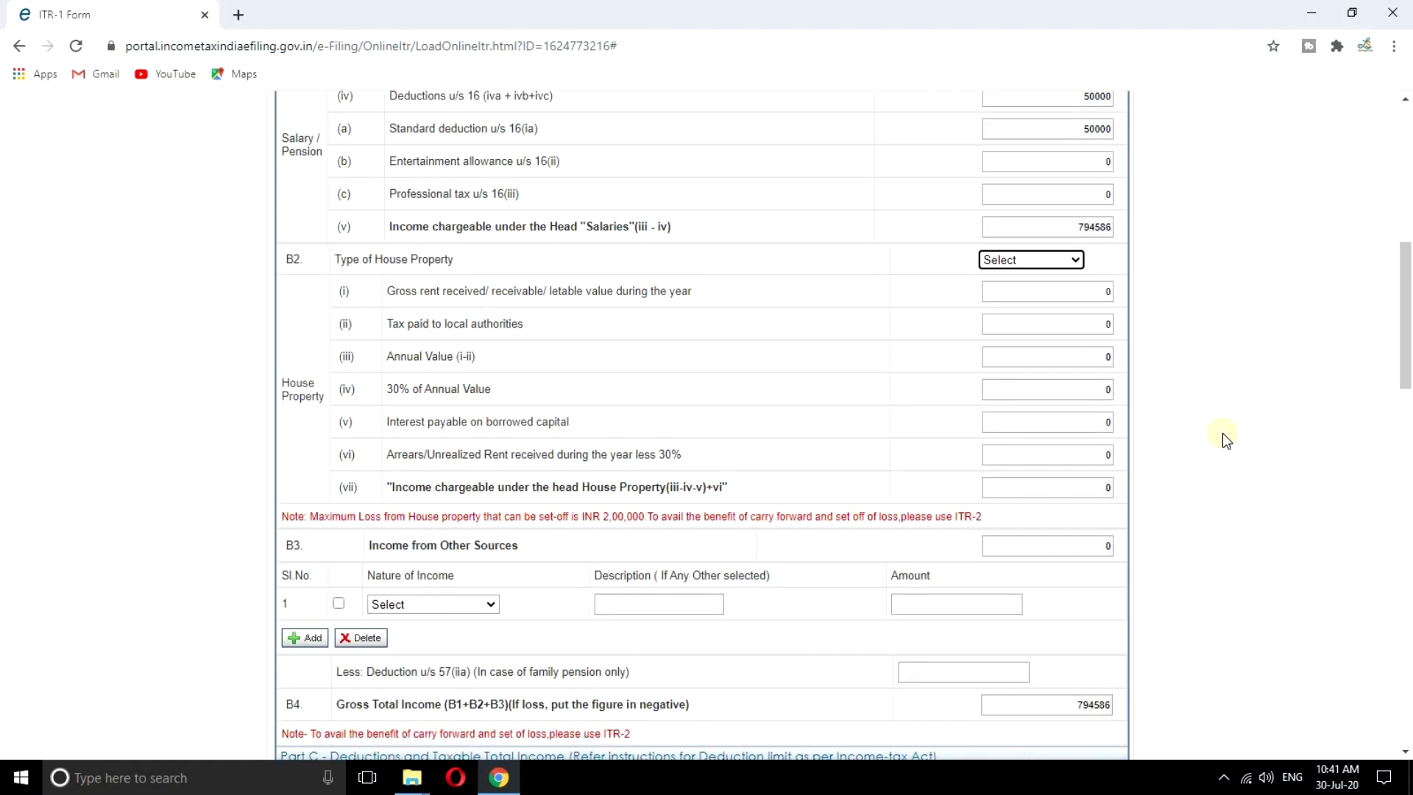
scroll(1233, 426, "down", 1)
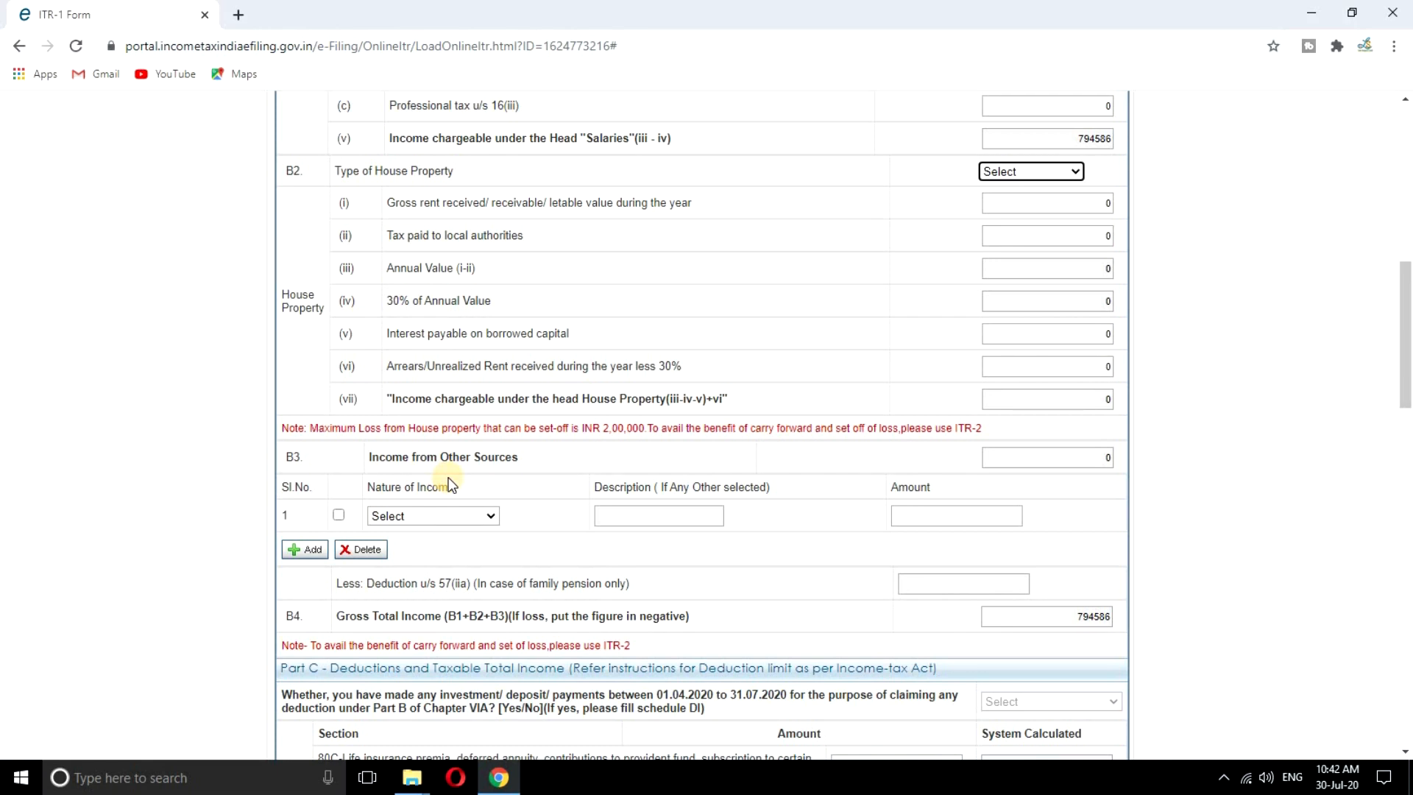
left_click(440, 514)
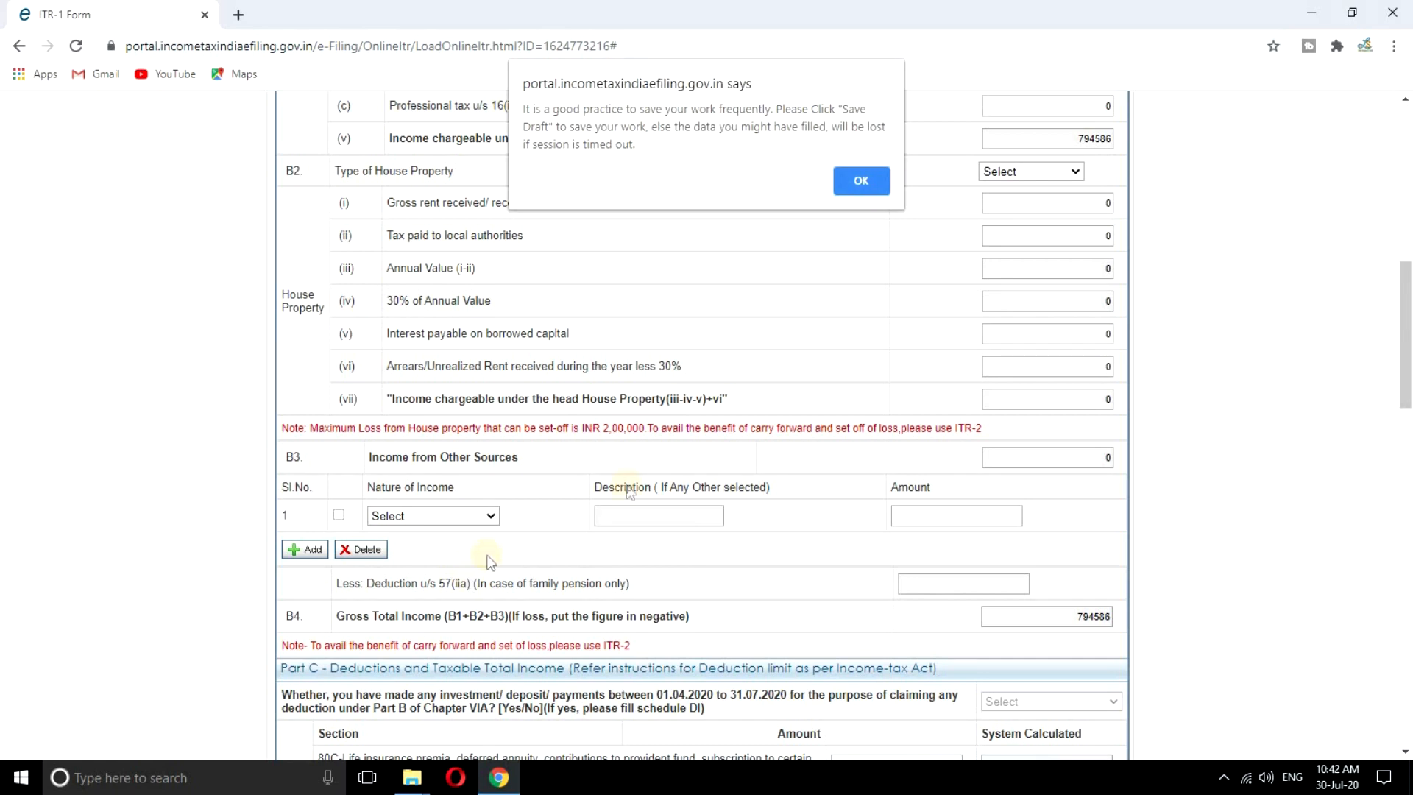
Dismiss the save reminder and add 1868 of Interest from Saving Account under Income from Other Sources
left_click(872, 182)
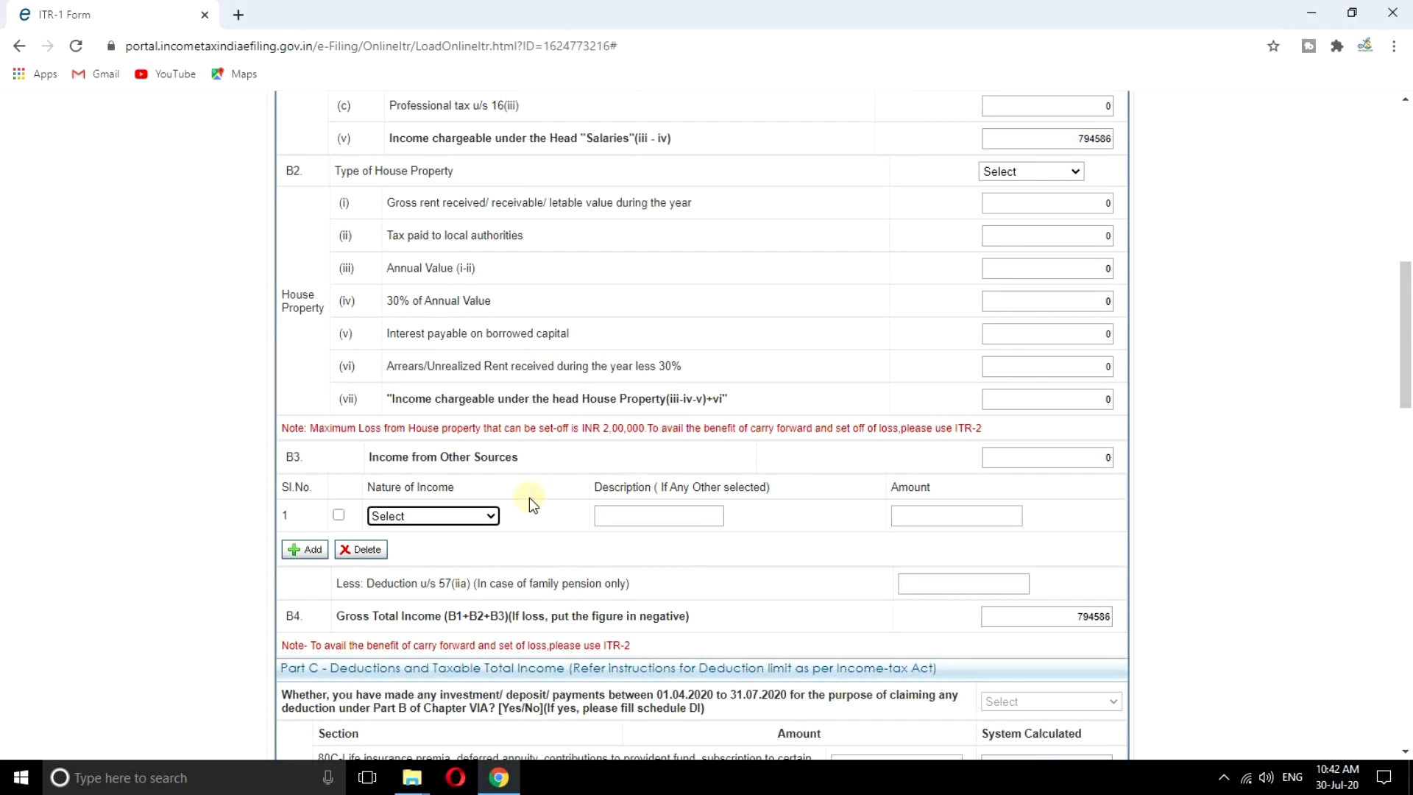
left_click(486, 516)
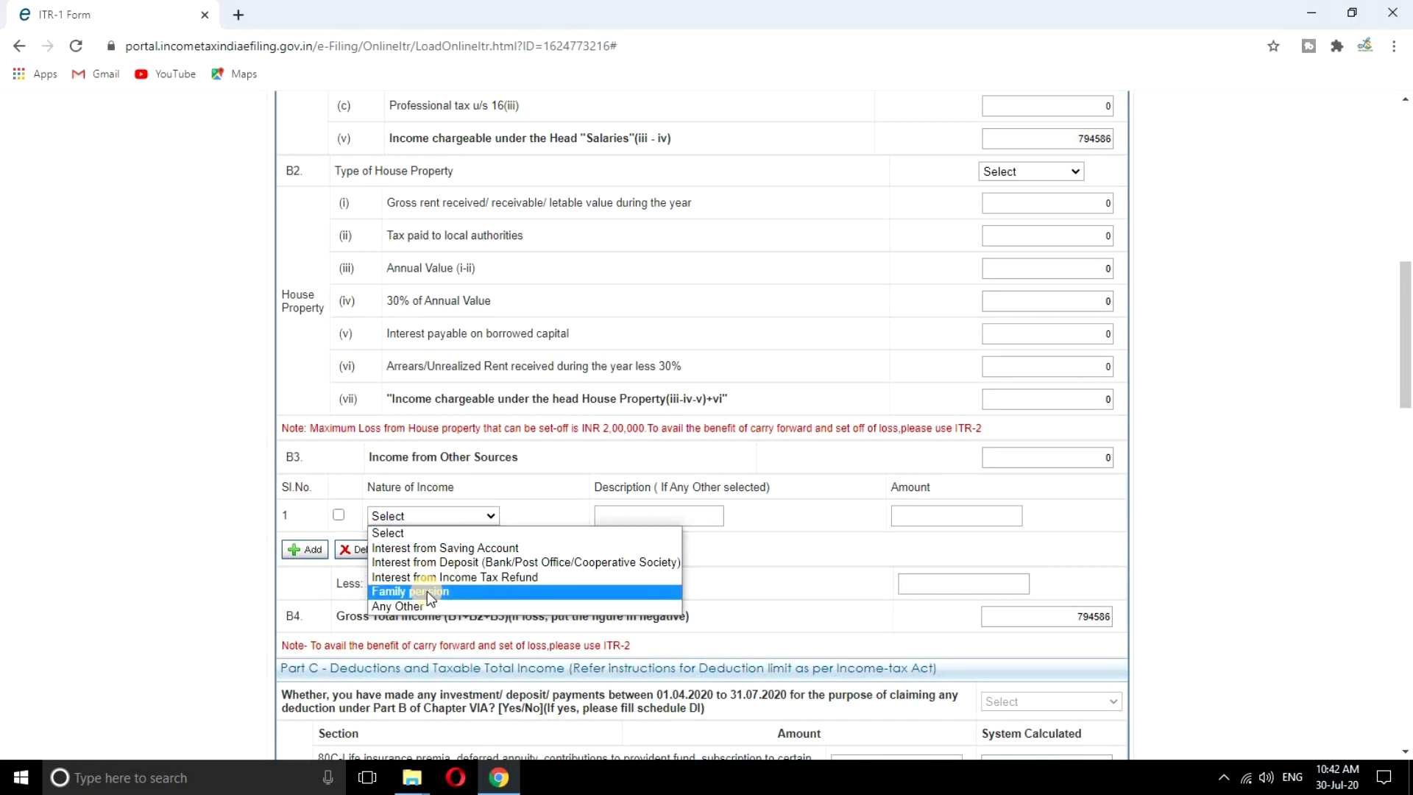
left_click(497, 547)
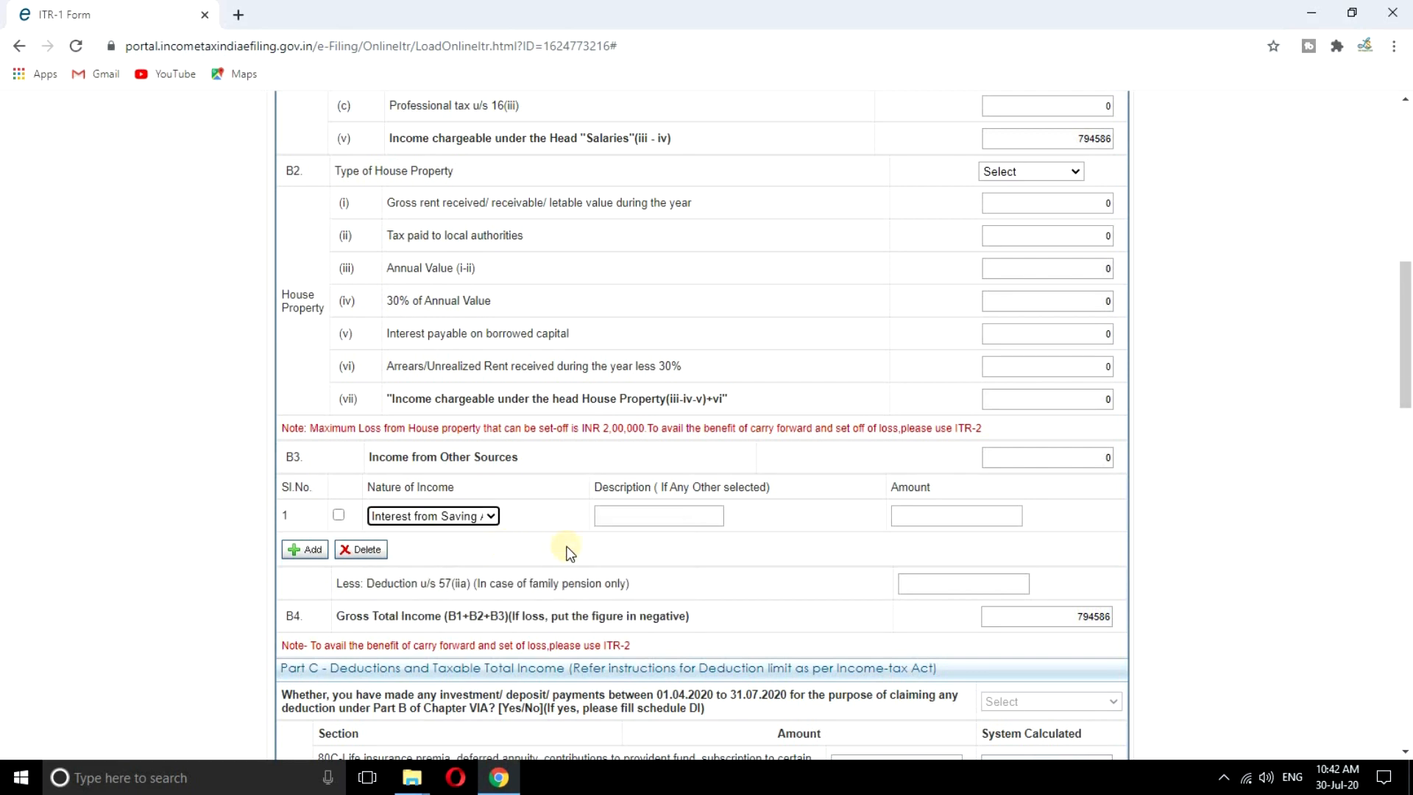
left_click(899, 516)
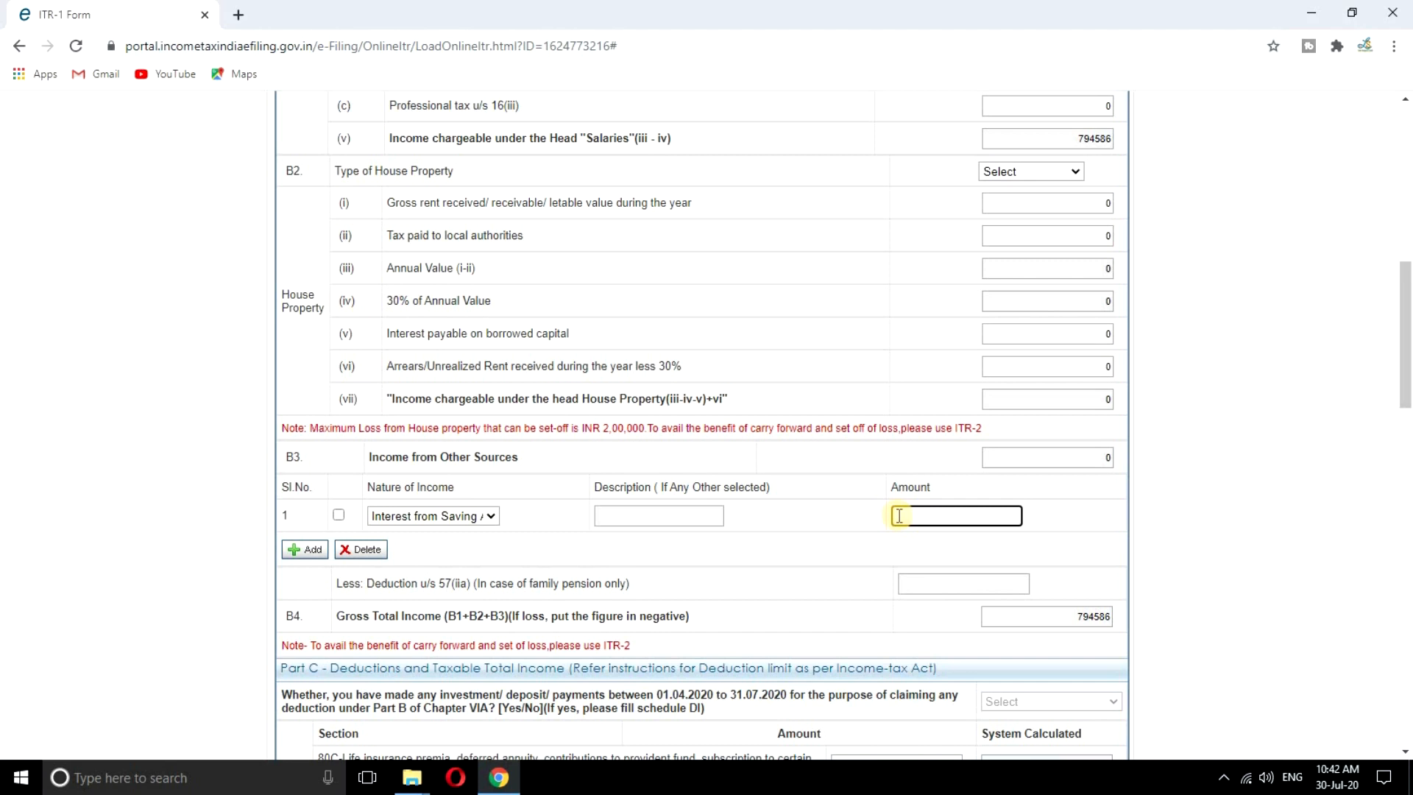
type("1868")
left_click(1137, 529)
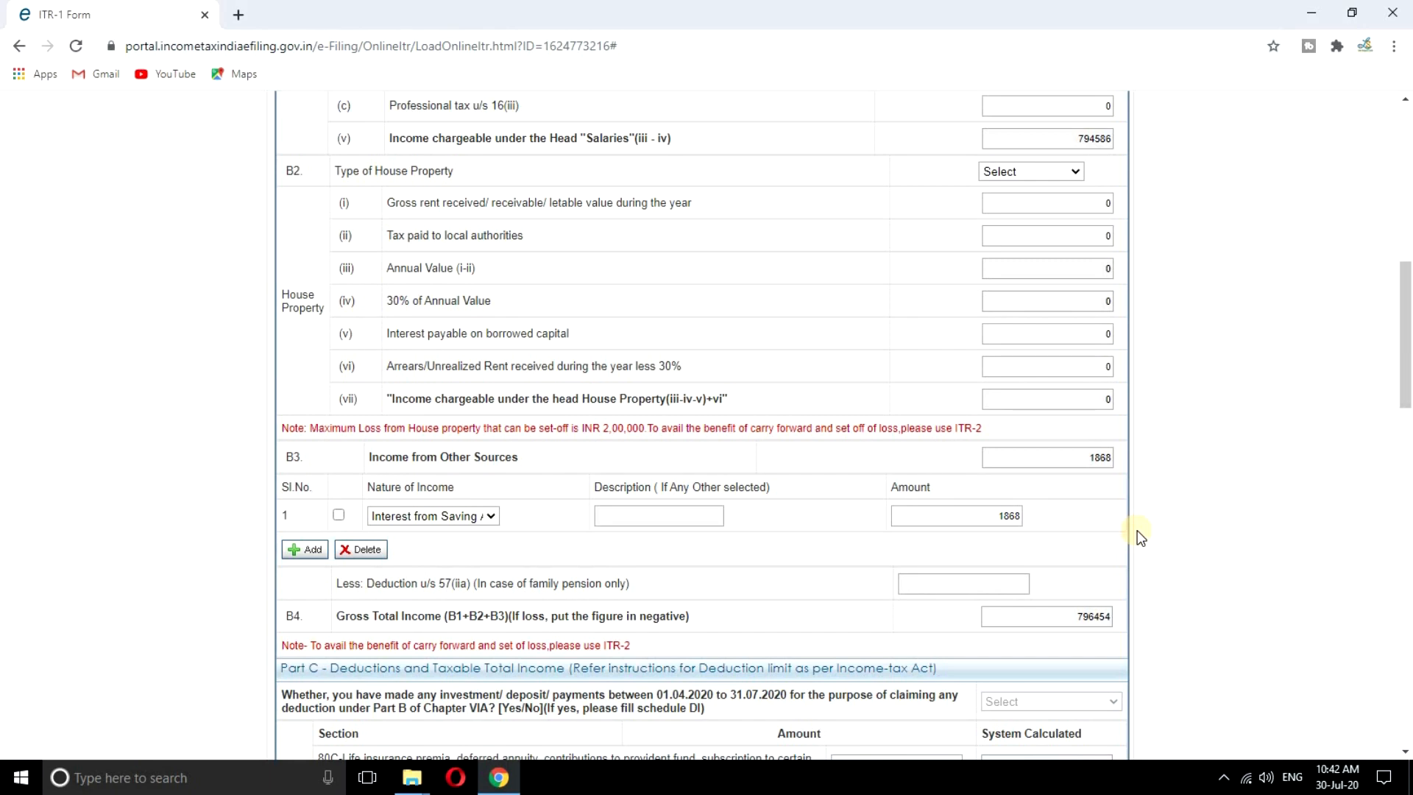
Enter a 1868 deduction under 80TTA in Part C, bringing total income to 794590
scroll(684, 513, "down", 6)
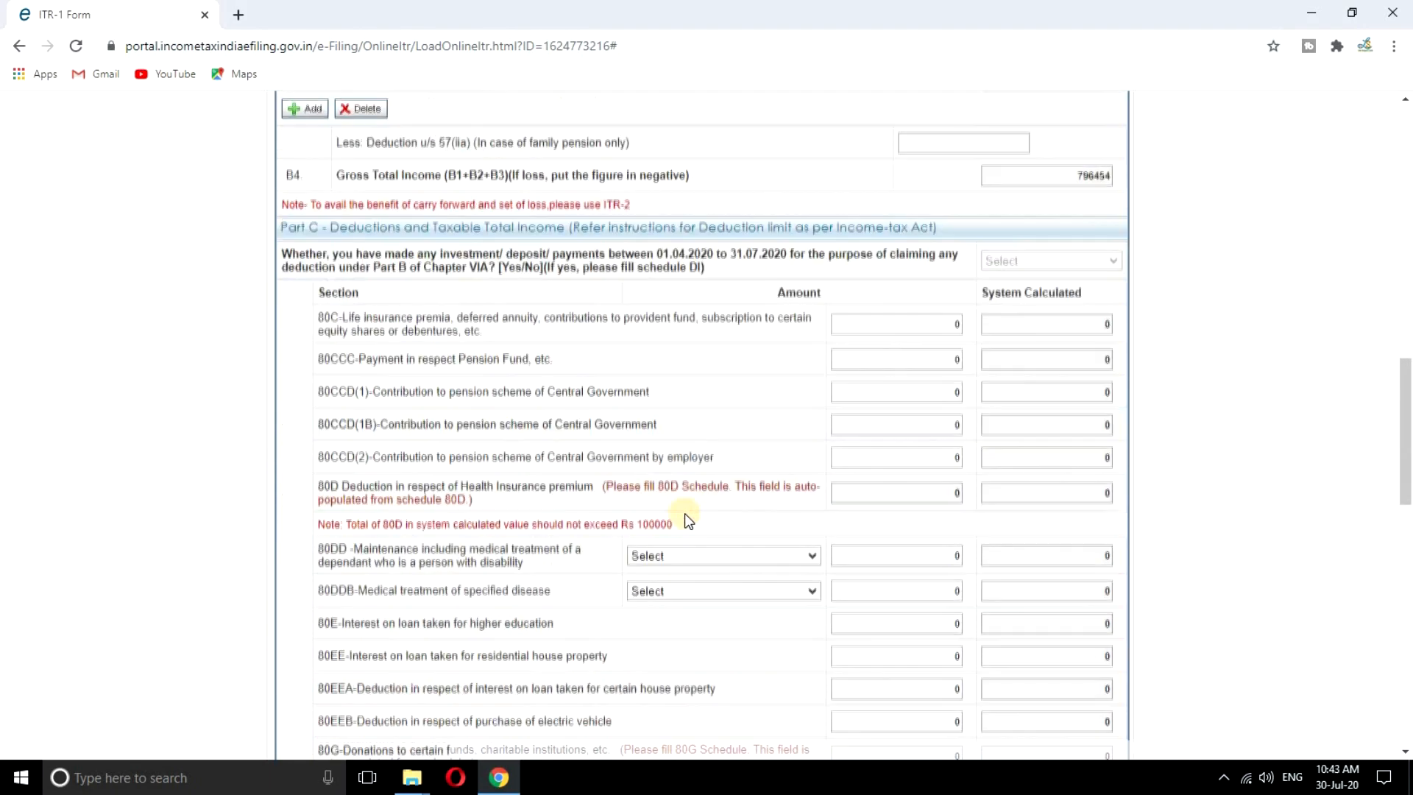
scroll(685, 514, "down", 6)
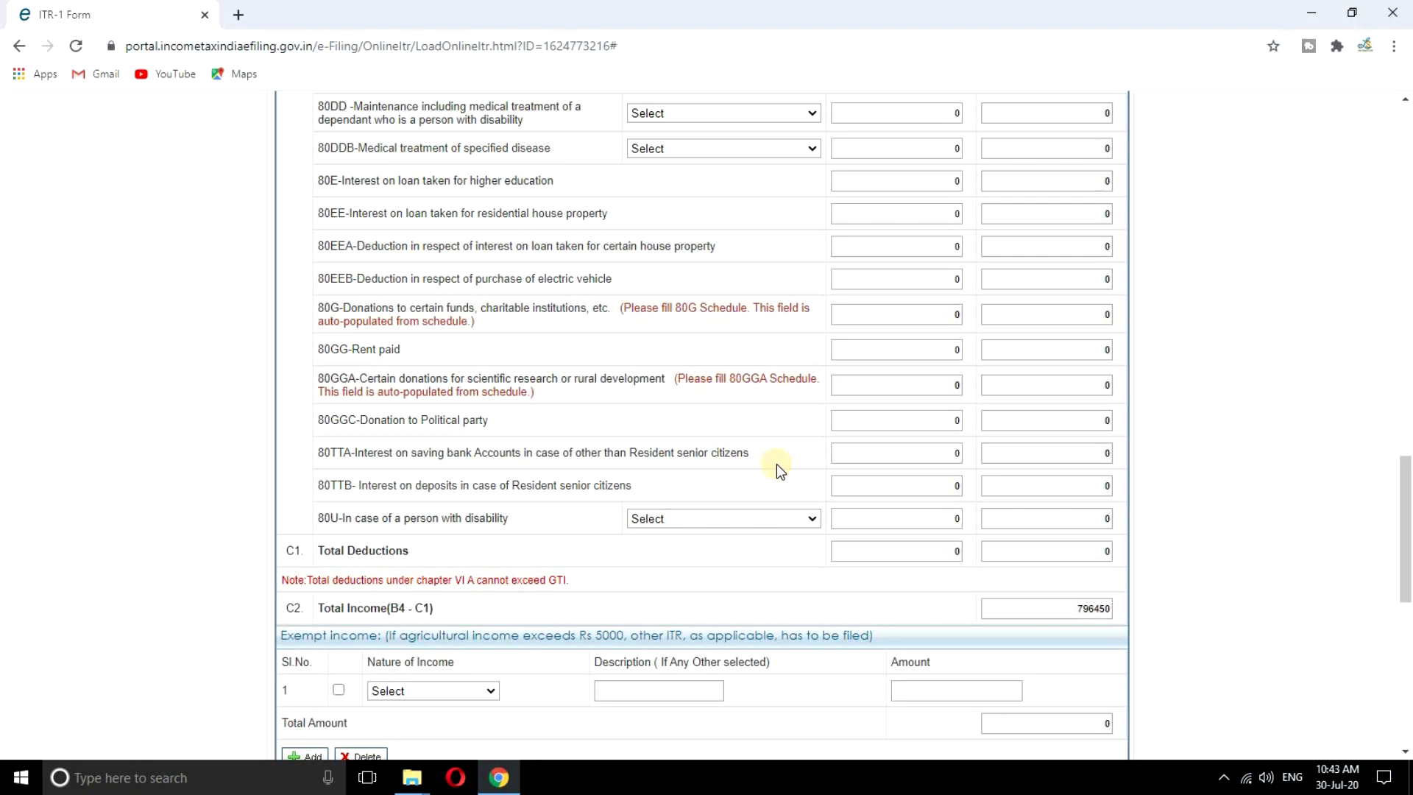
left_click(954, 454)
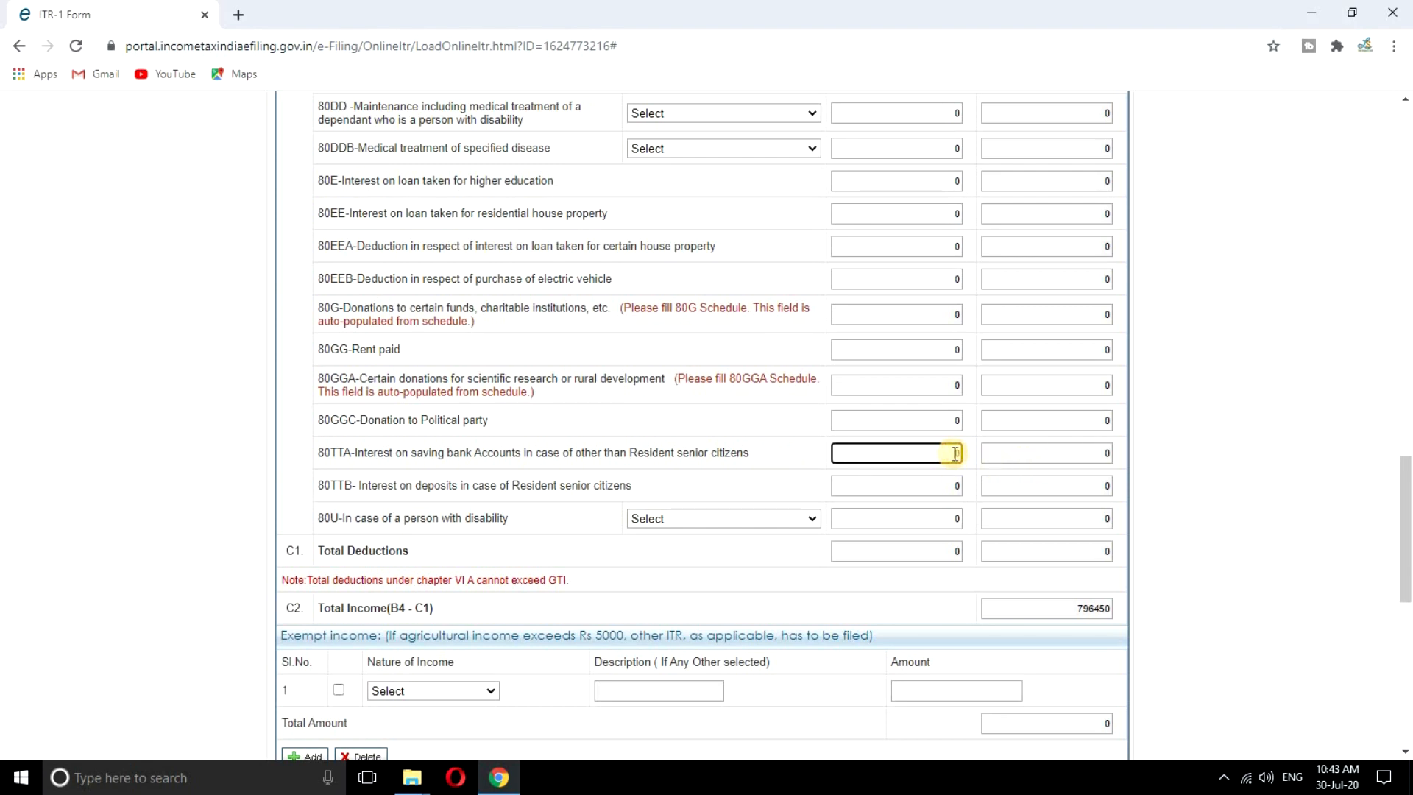
type("1868")
left_click(1230, 414)
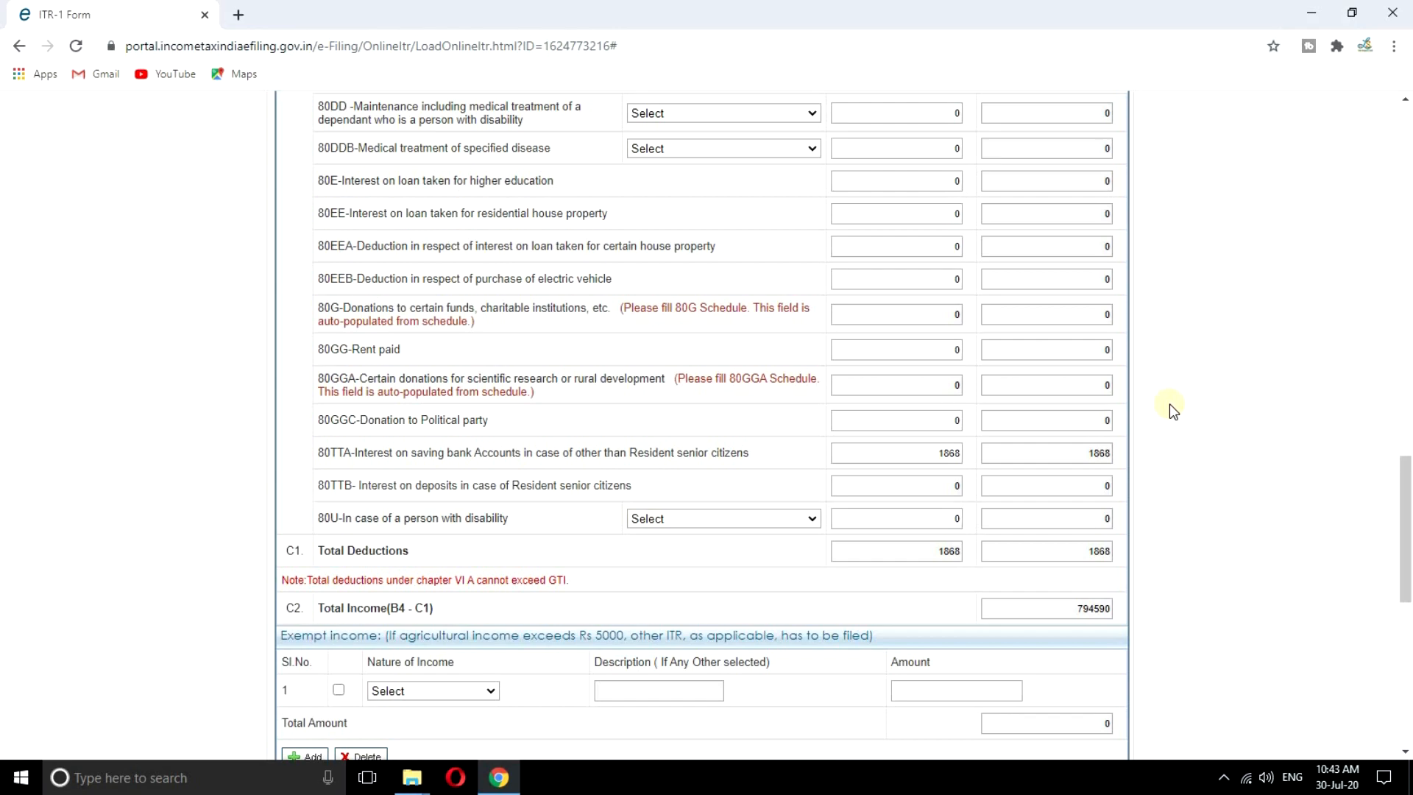
scroll(1174, 411, "down", 5)
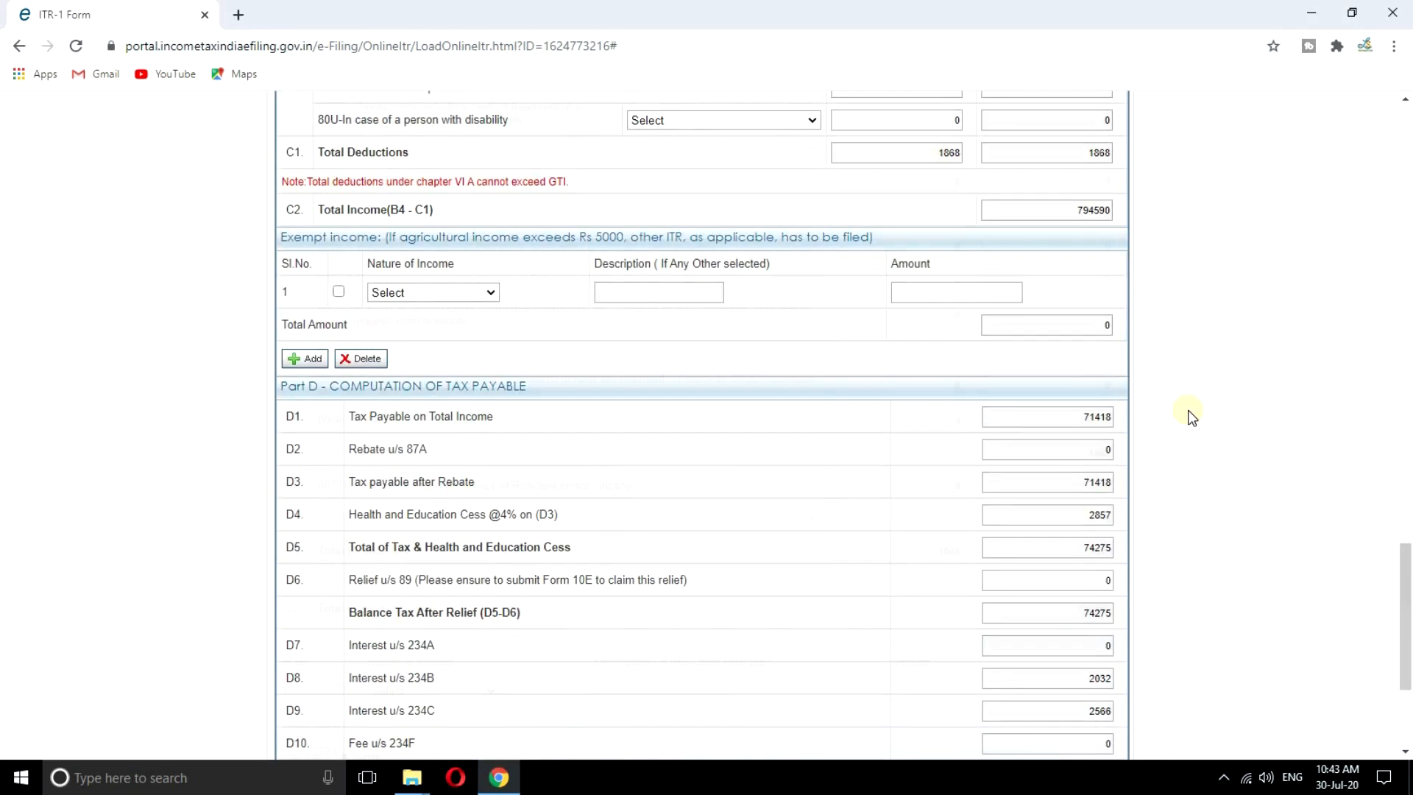
scroll(1192, 416, "up", 15)
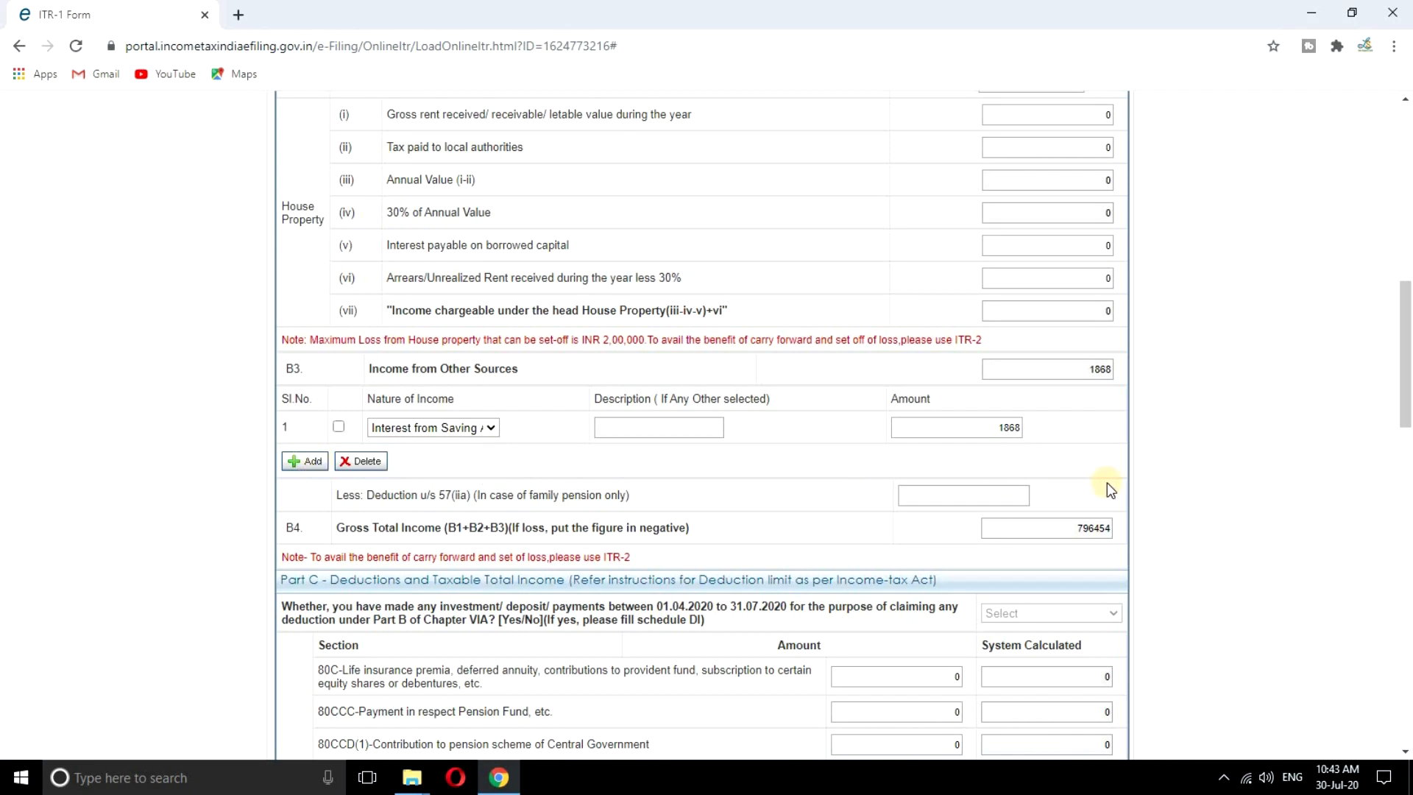
scroll(1107, 483, "down", 1)
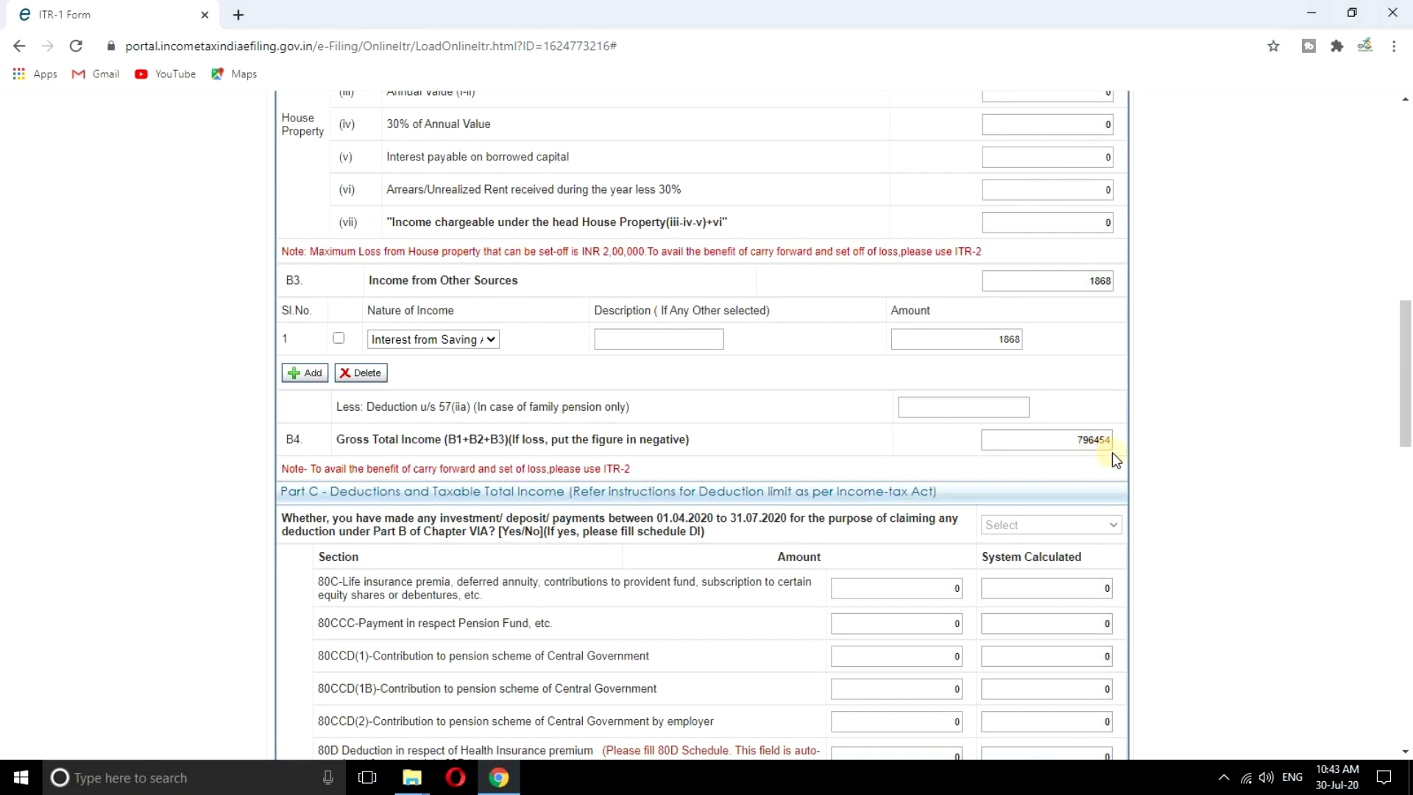
scroll(1170, 459, "down", 3)
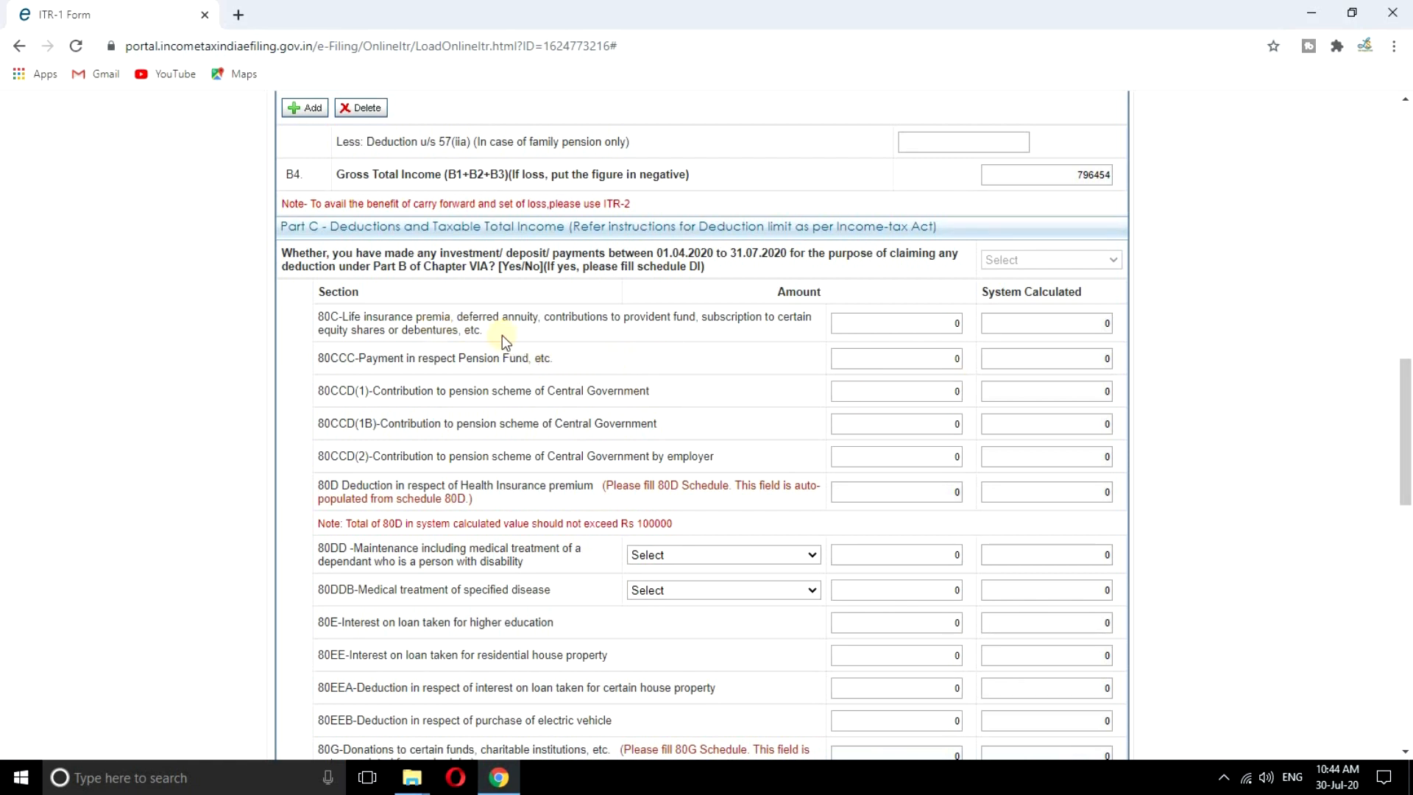
Enter 273818 as the 80C deduction (capped at 150000) and 21780 under 80CCD(1)
left_click(951, 322)
key("BackSpace")
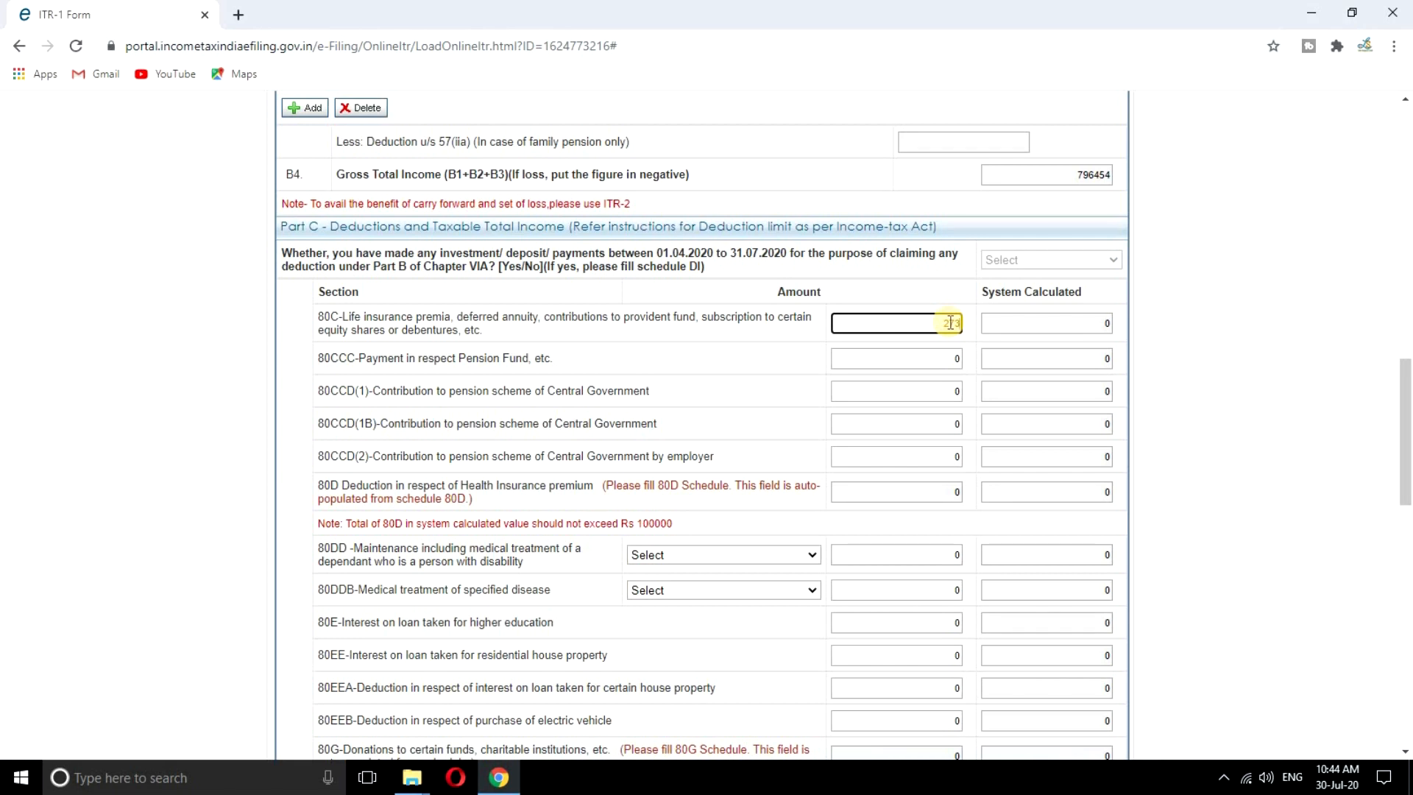
type("273848")
left_click(1169, 324)
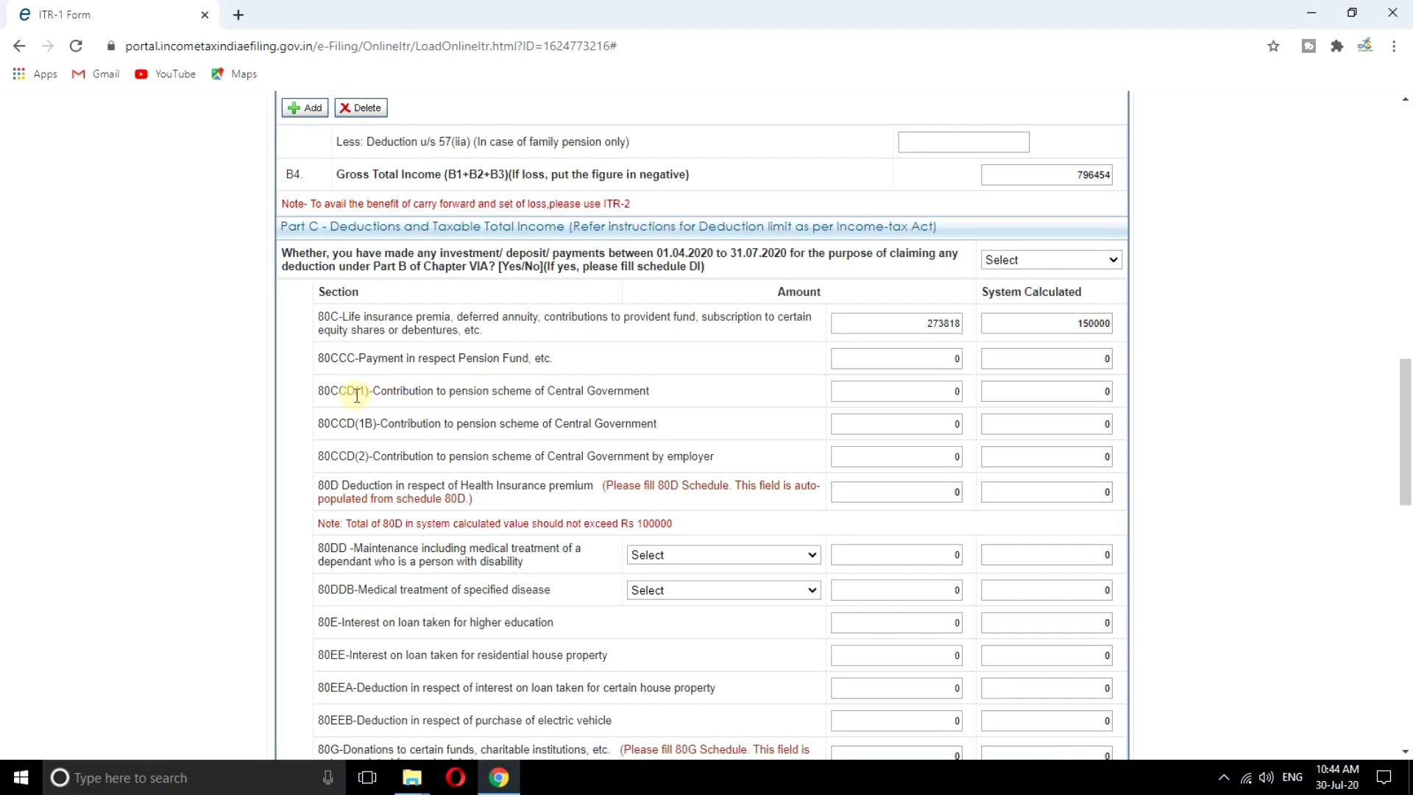
left_click(953, 391)
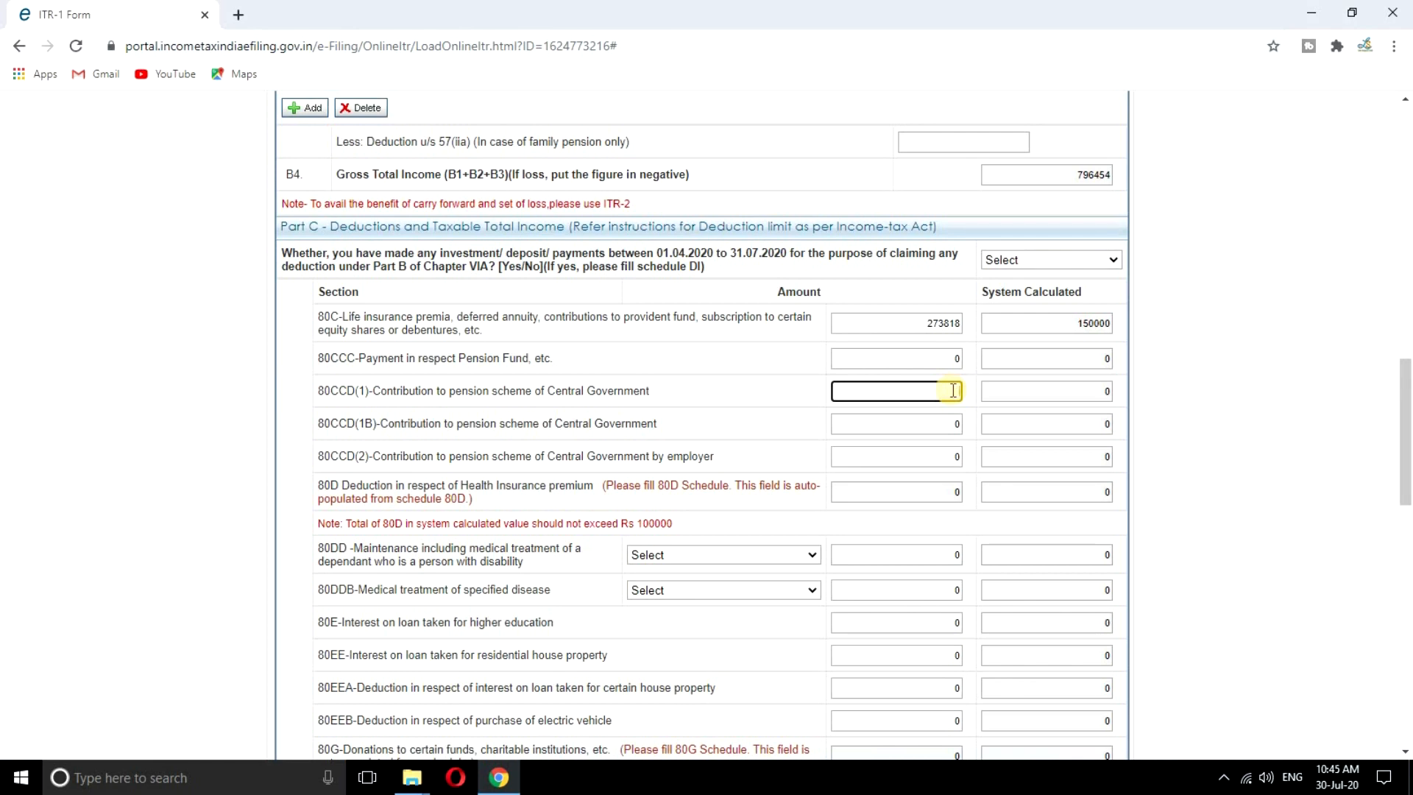
type("21780")
left_click(1202, 407)
Fill 80CCD(1B) with 50000 and the employer's 80CCD(2) contribution with 71780
left_click(954, 424)
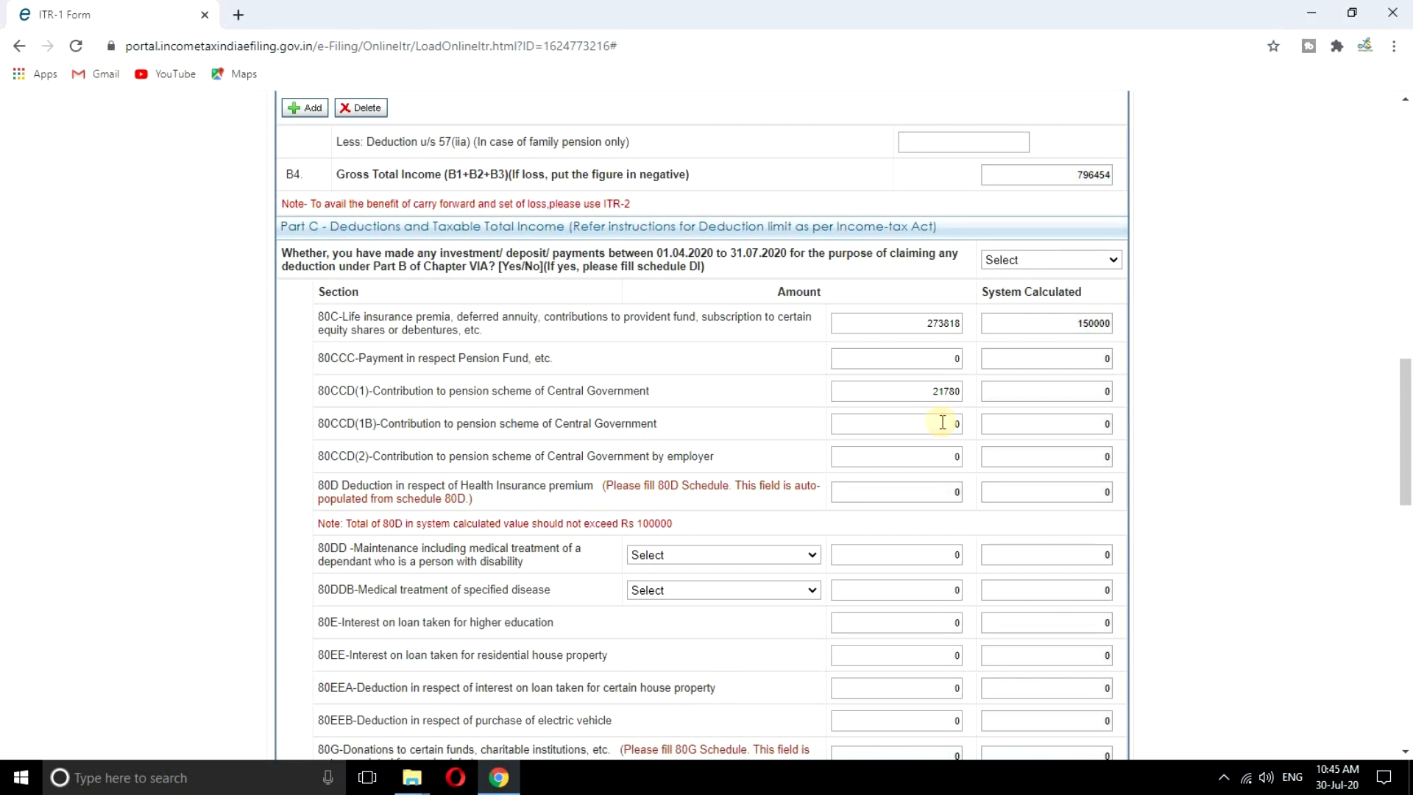
left_click(943, 422)
left_click(1199, 422)
left_click(953, 456)
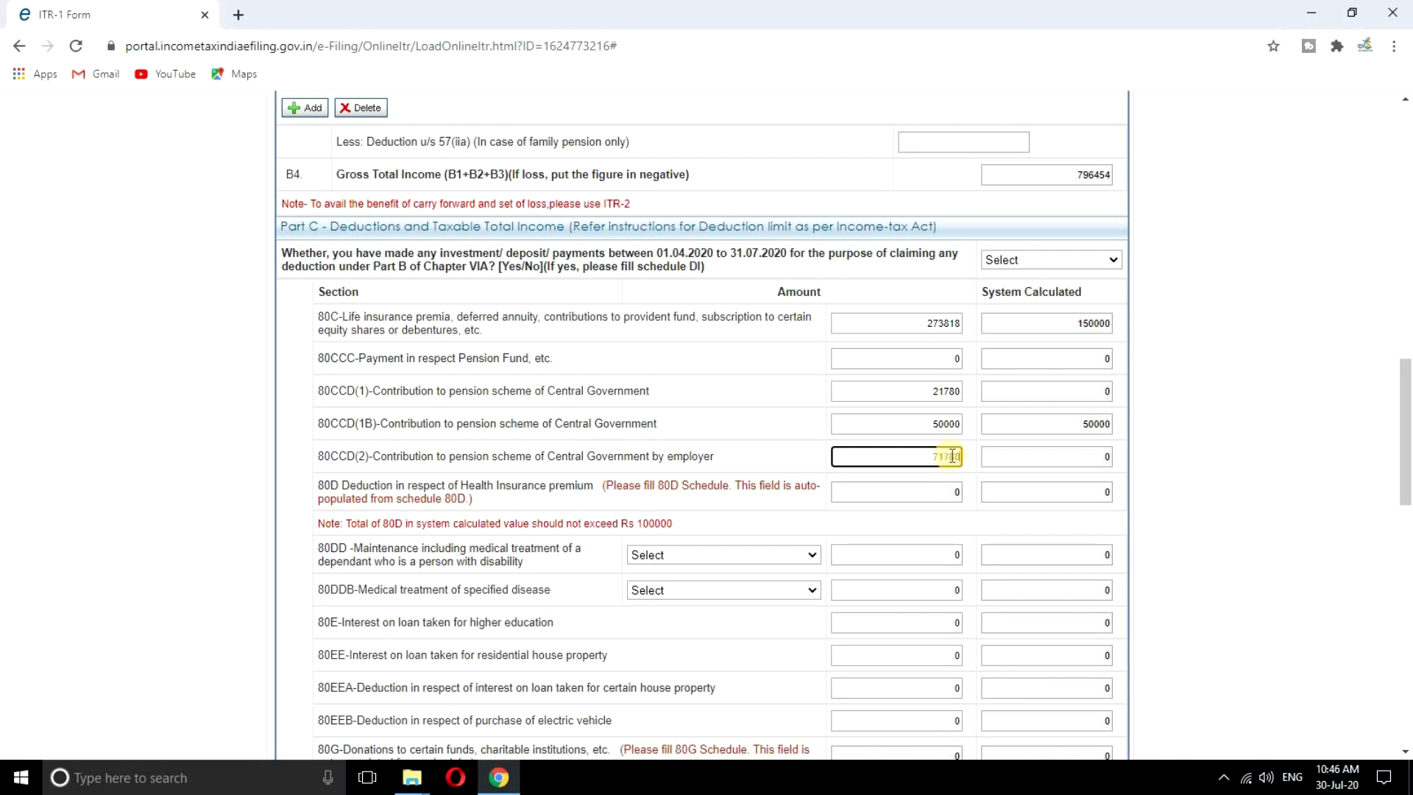
left_click(1125, 484)
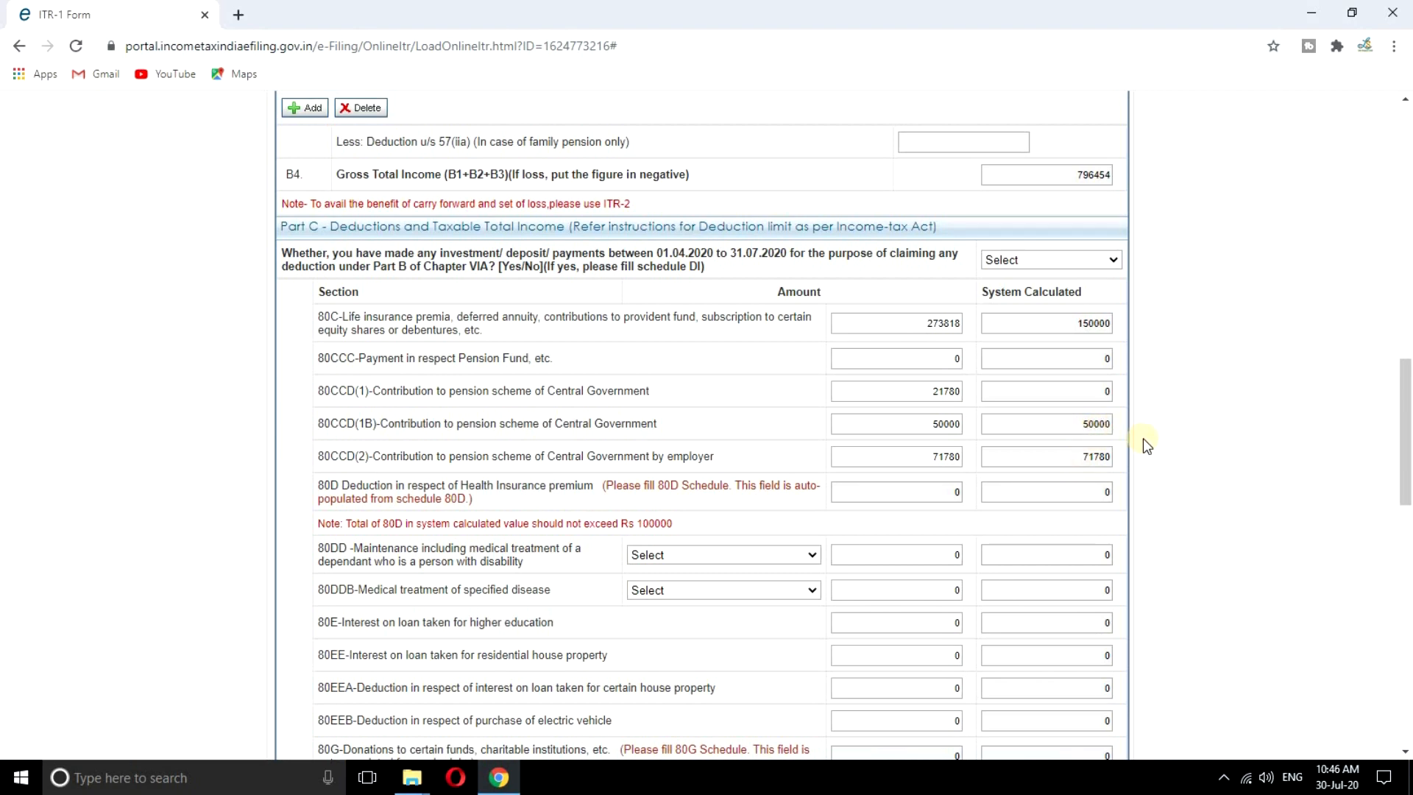
scroll(1189, 442, "down", 2)
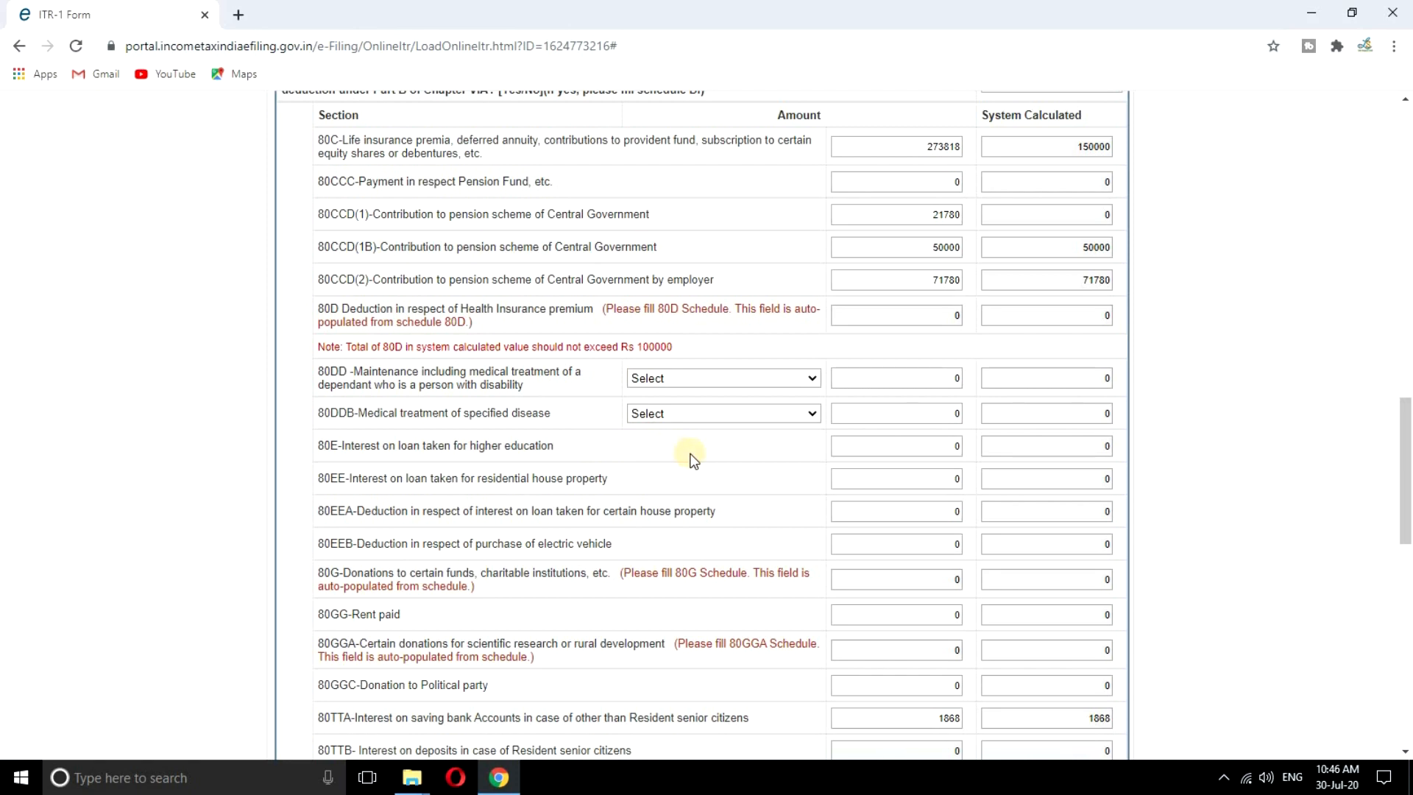
scroll(691, 453, "down", 3)
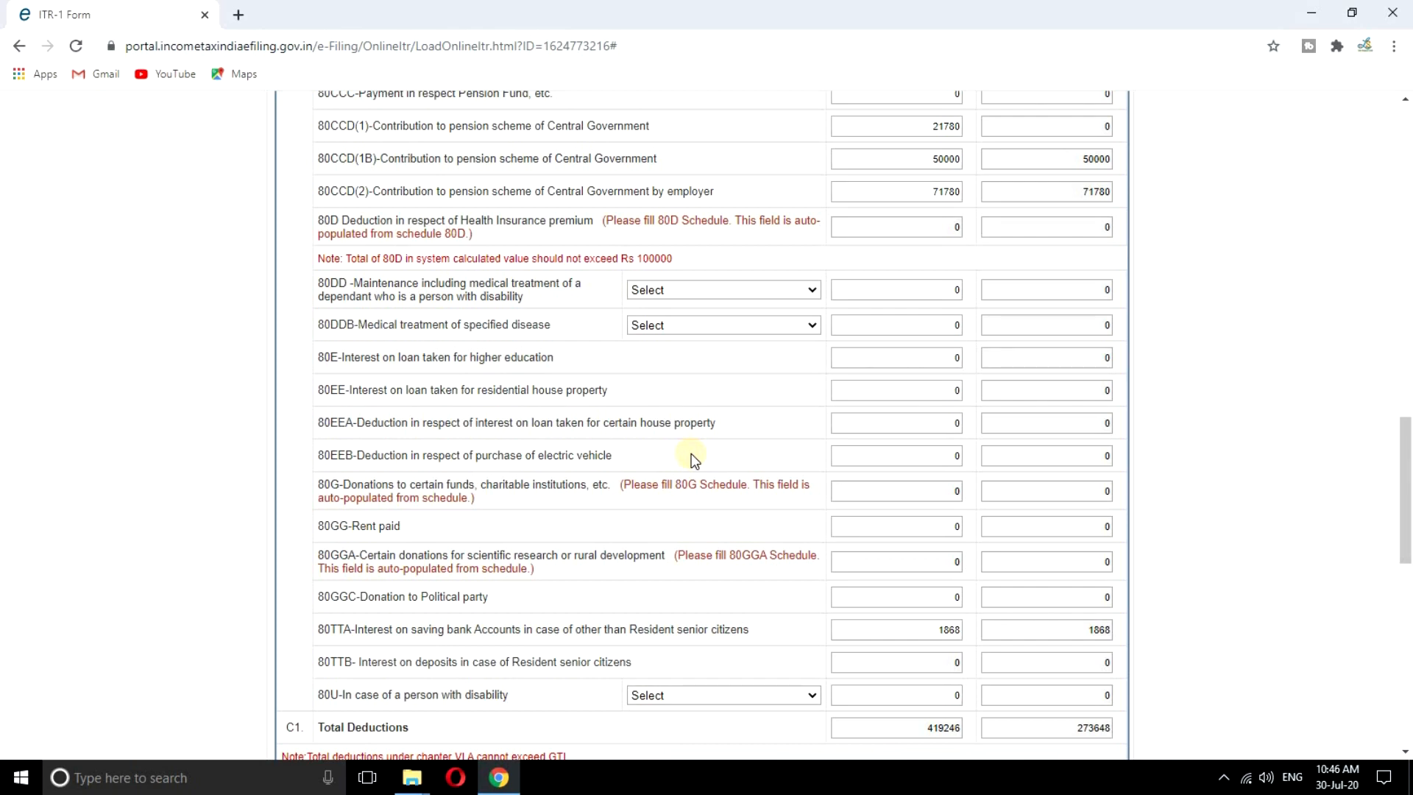
scroll(696, 449, "down", 3)
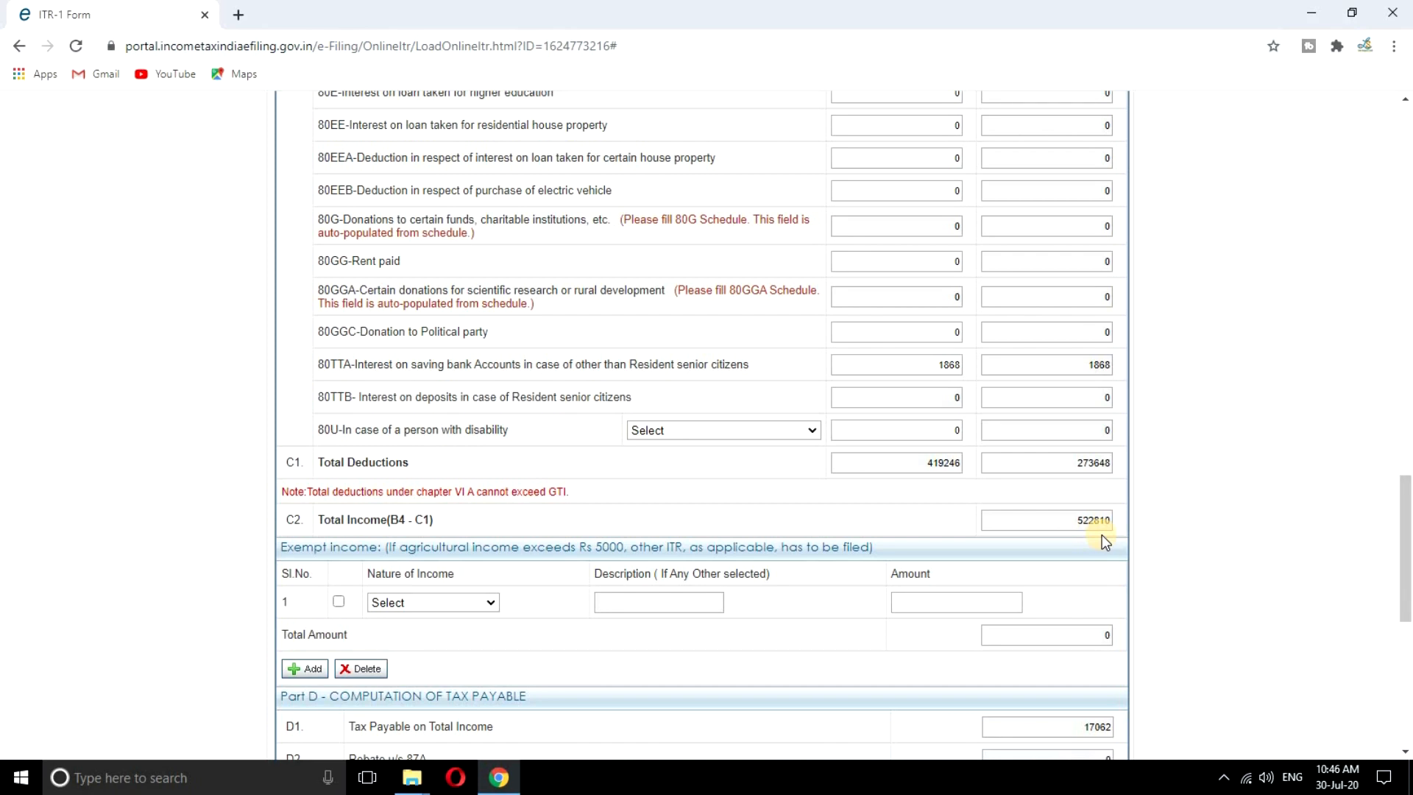
scroll(1102, 535, "down", 1)
scroll(1102, 534, "down", 1)
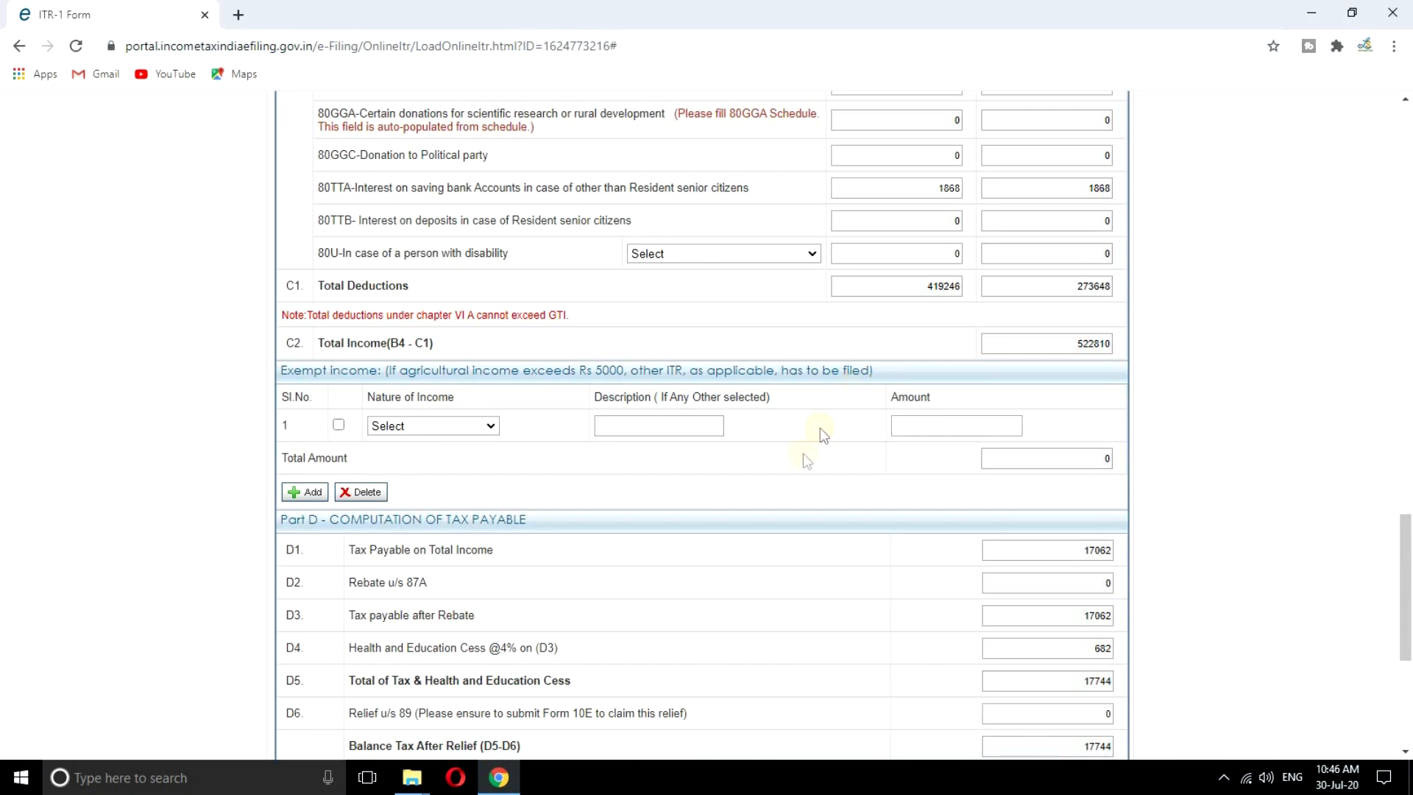
scroll(820, 474, "down", 1)
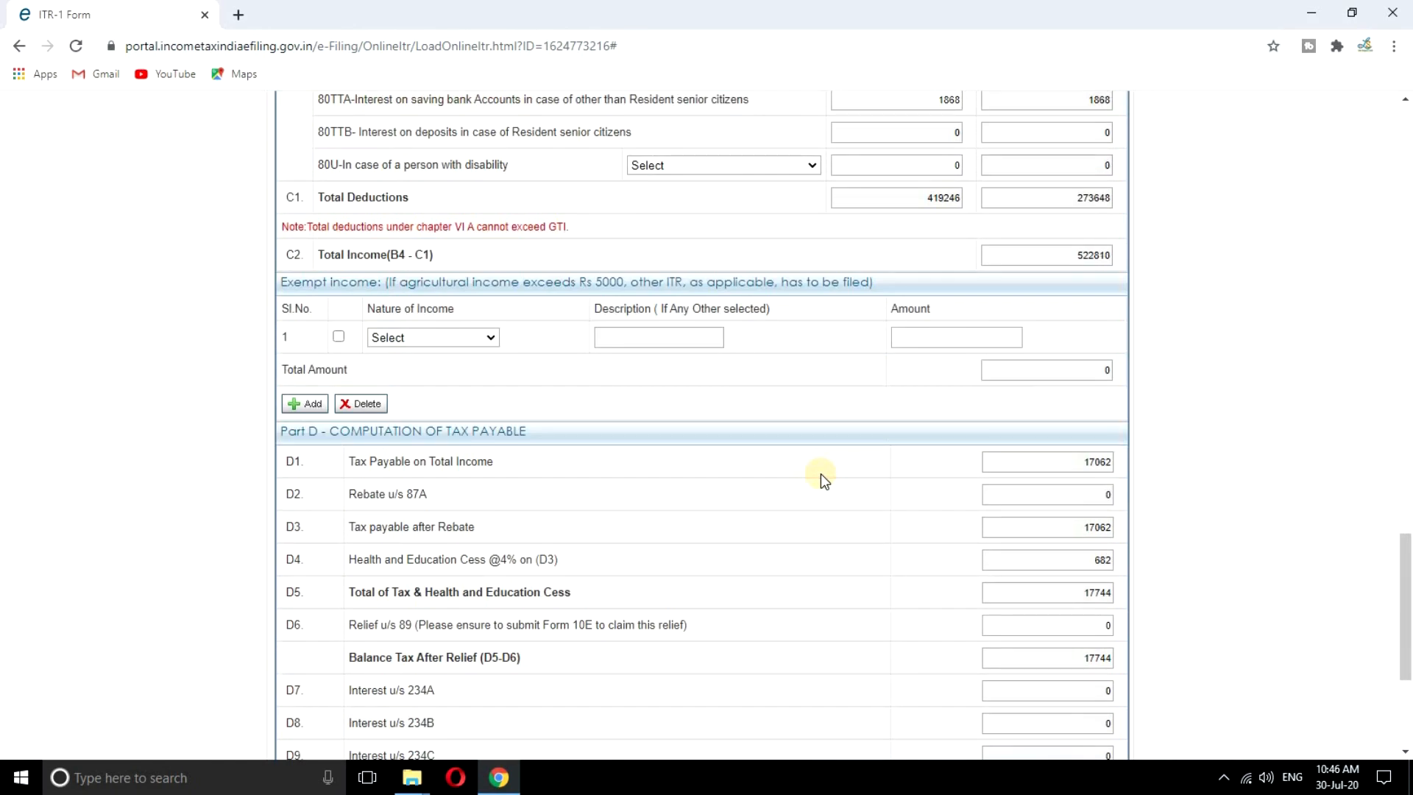
scroll(1026, 491, "down", 1)
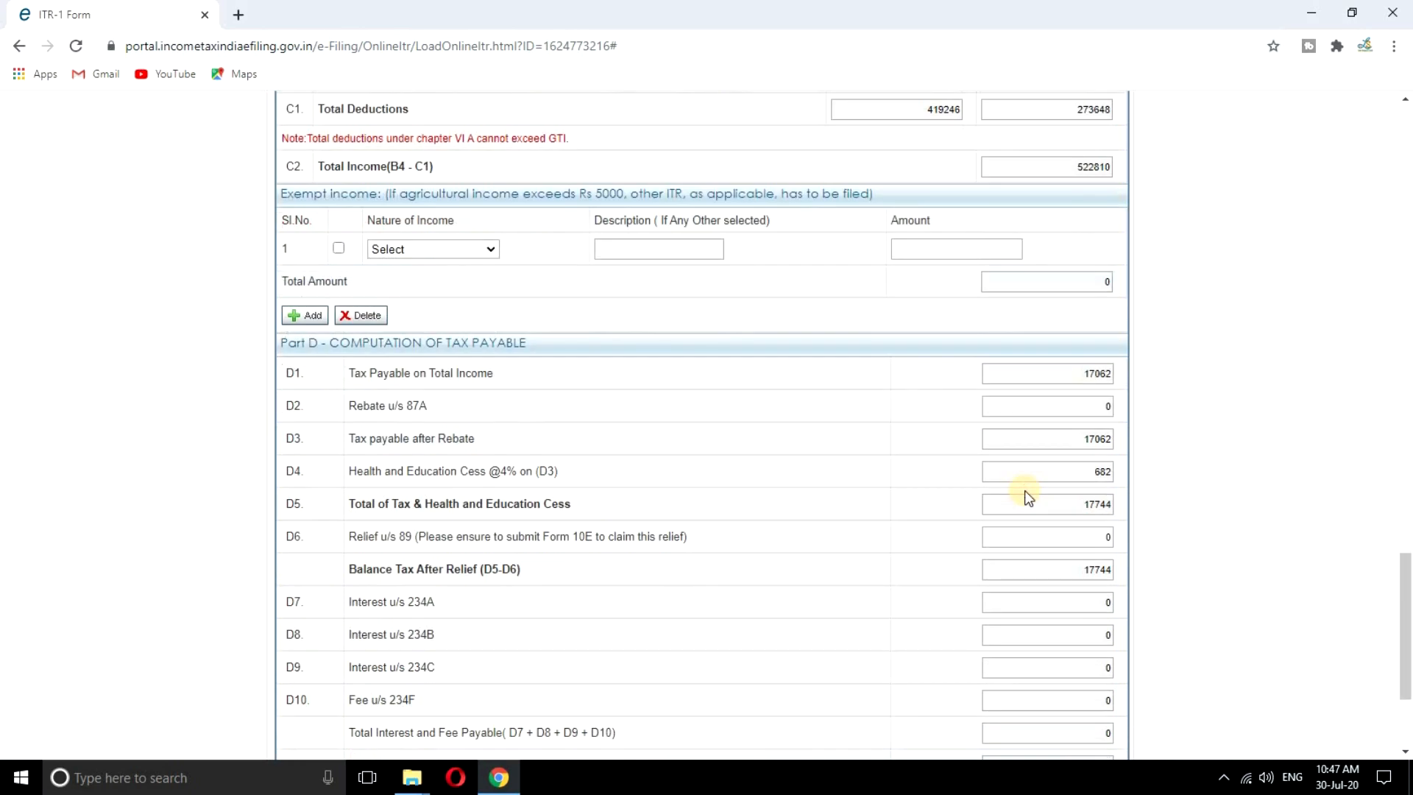
scroll(1018, 489, "down", 2)
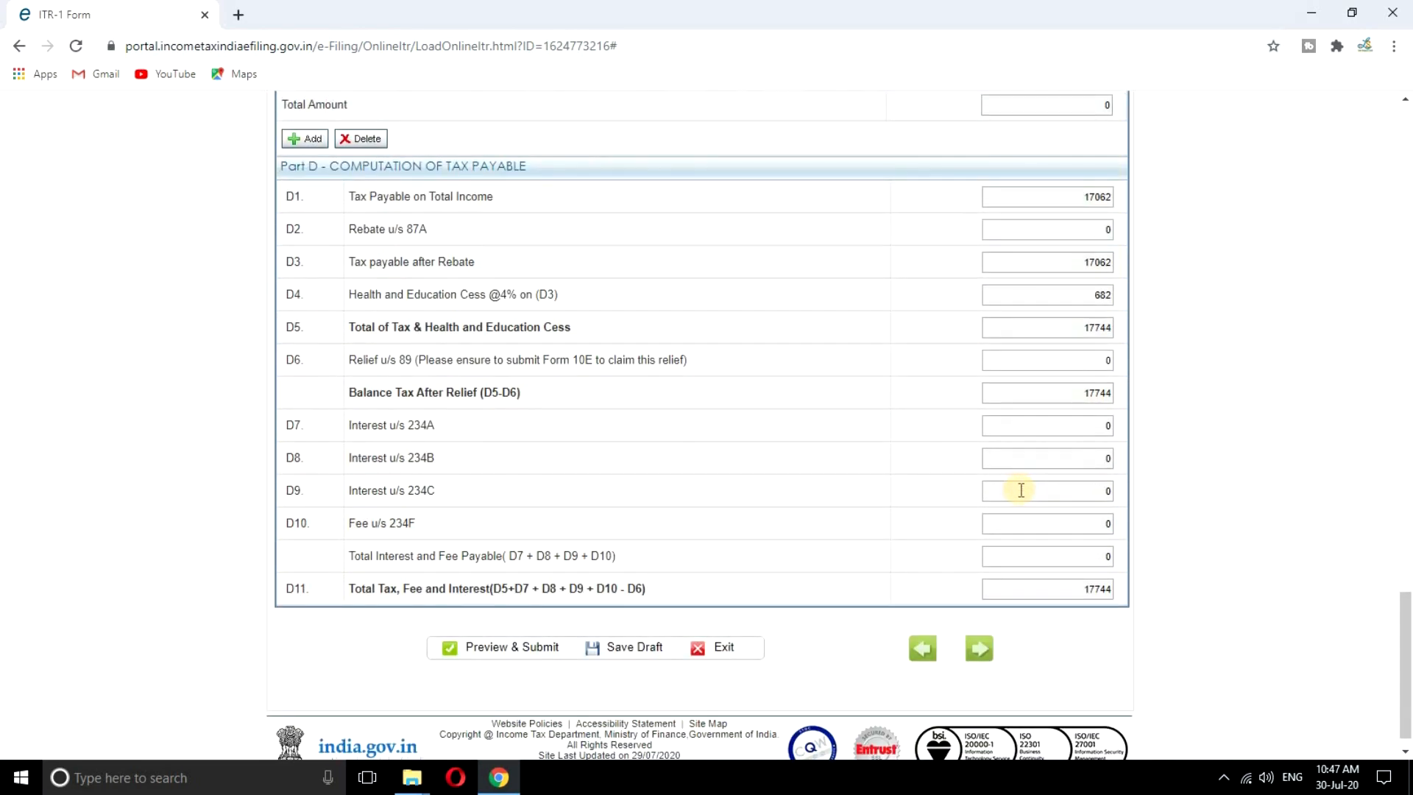
Save the return as a draft and review Part D's total tax of 17744
left_click(619, 651)
scroll(1091, 598, "up", 15)
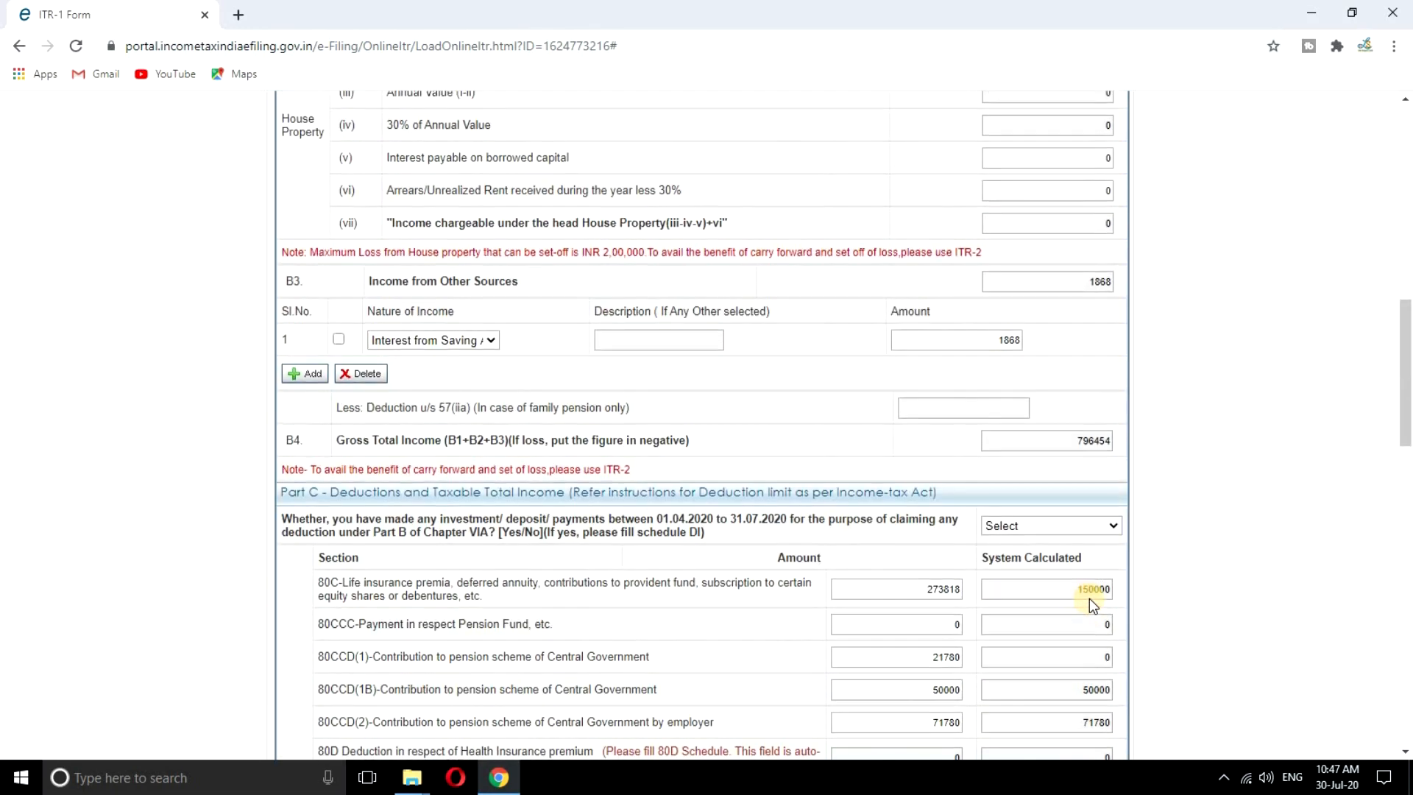
scroll(1089, 599, "up", 12)
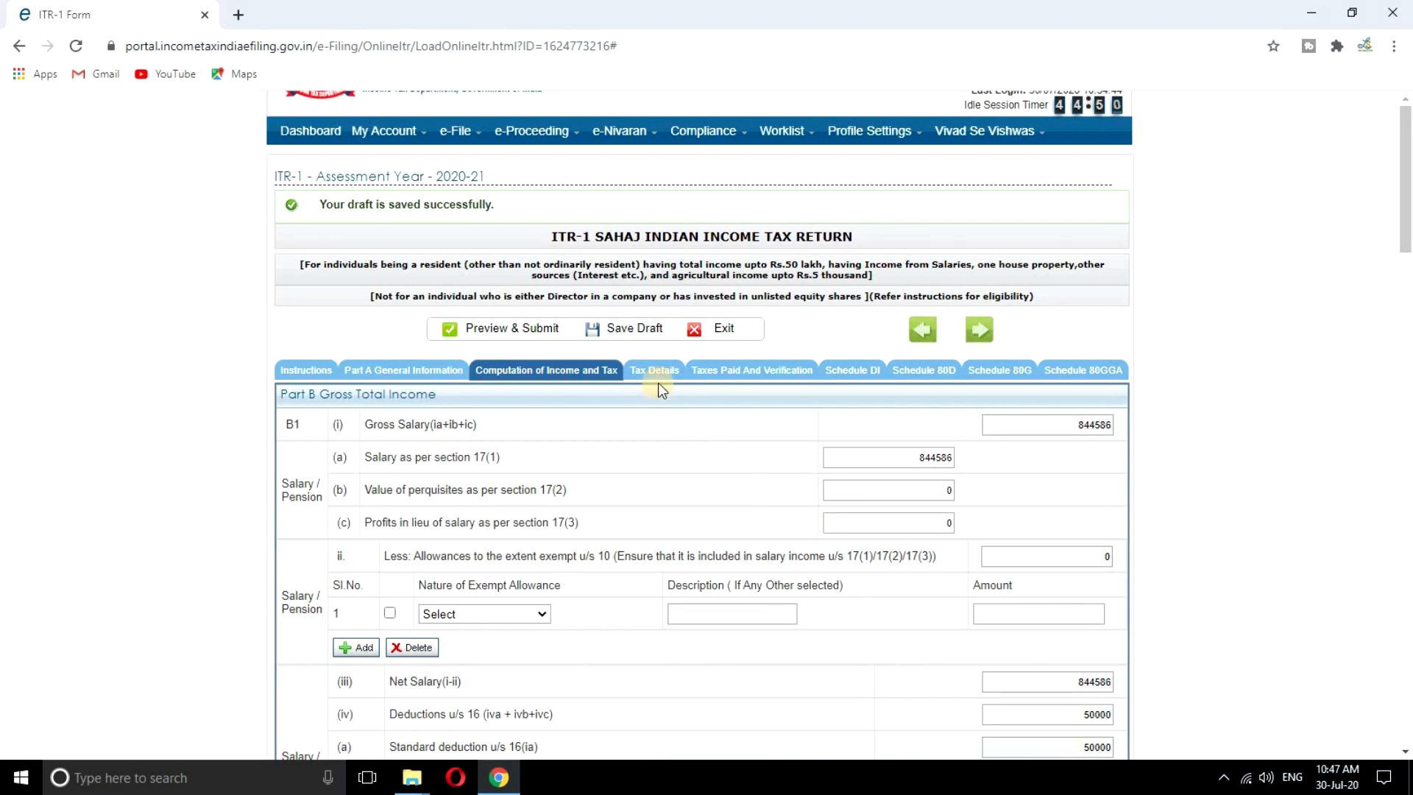
Review the 23376 salary TDS in the Tax Details schedules, then save the draft again
left_click(654, 370)
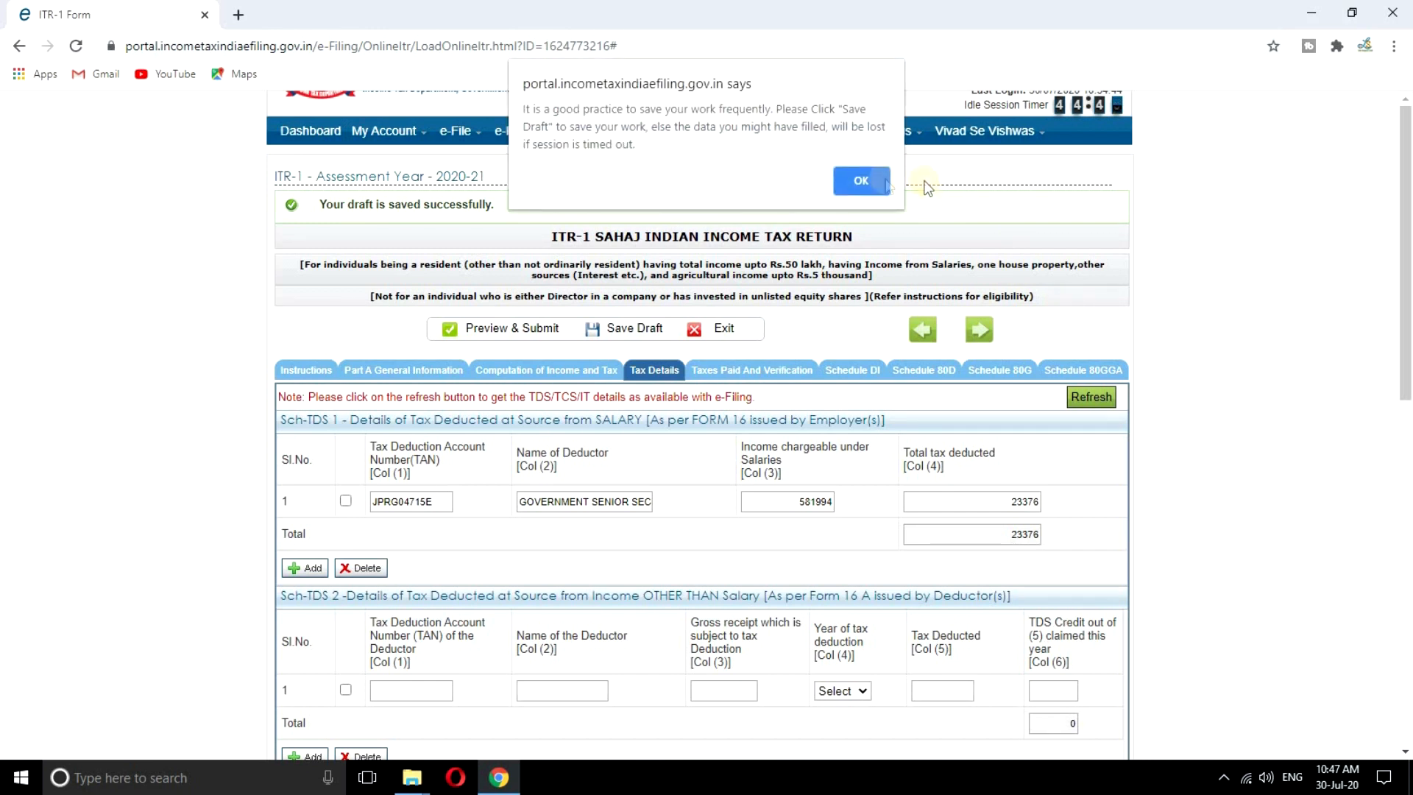
left_click(874, 182)
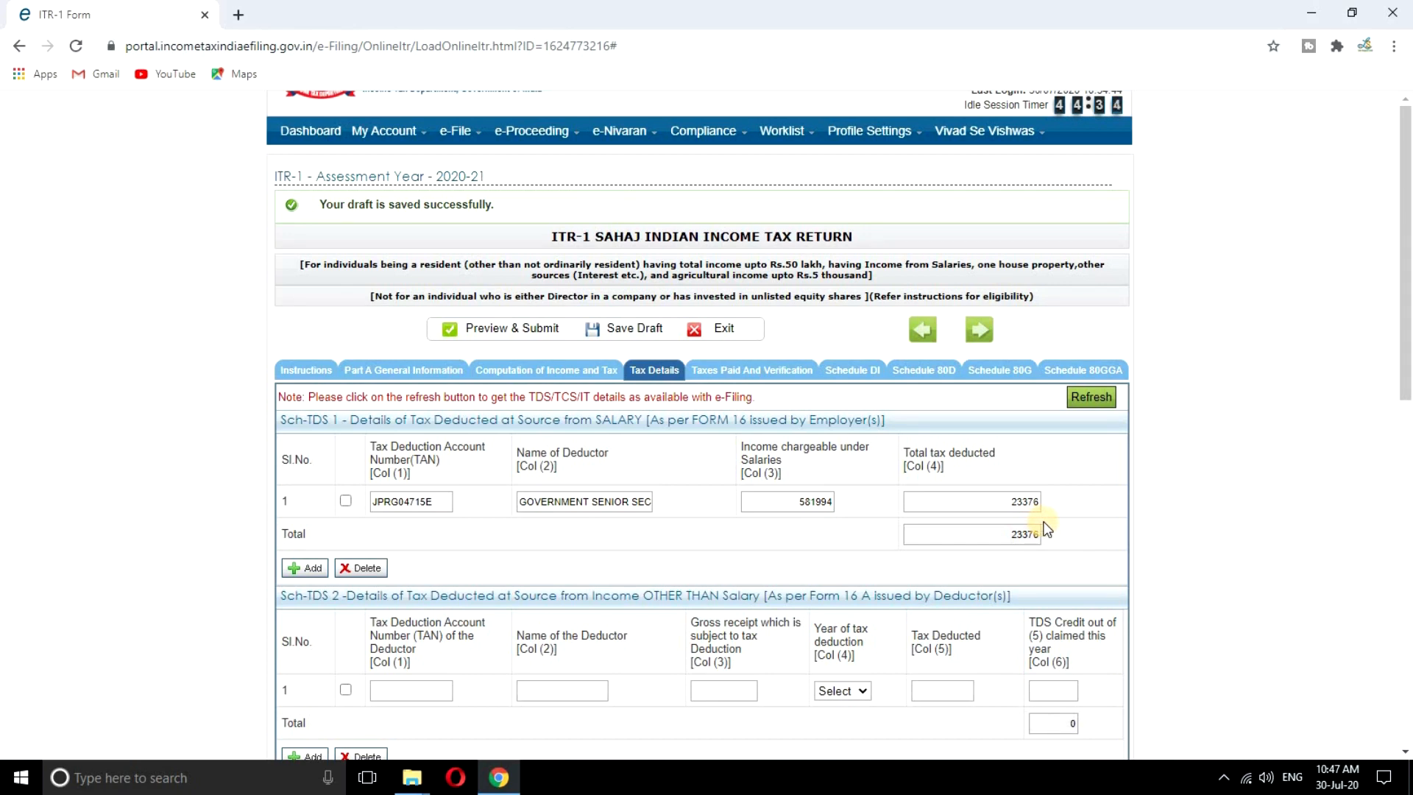
scroll(1044, 520, "down", 1)
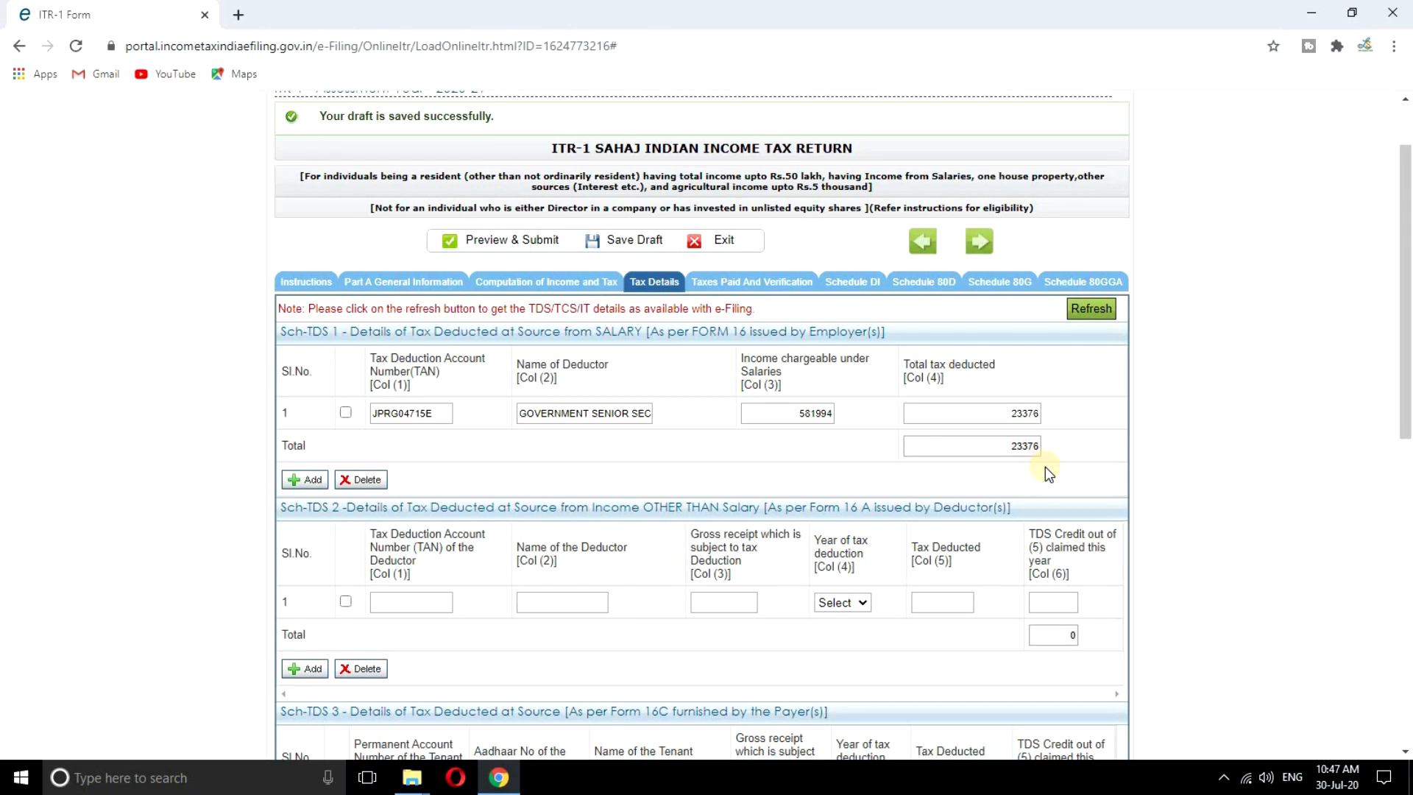
scroll(1048, 472, "down", 1)
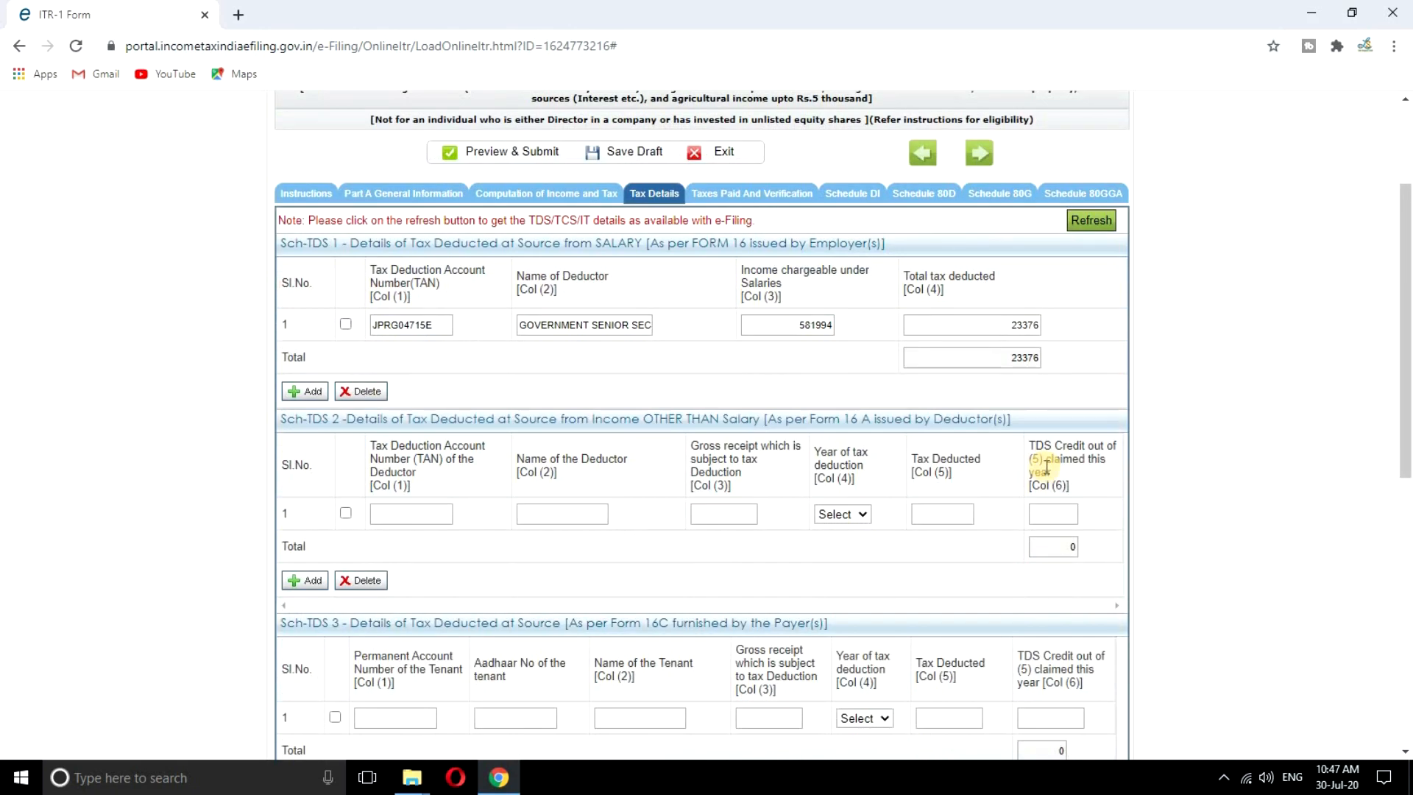
scroll(1046, 467, "down", 1)
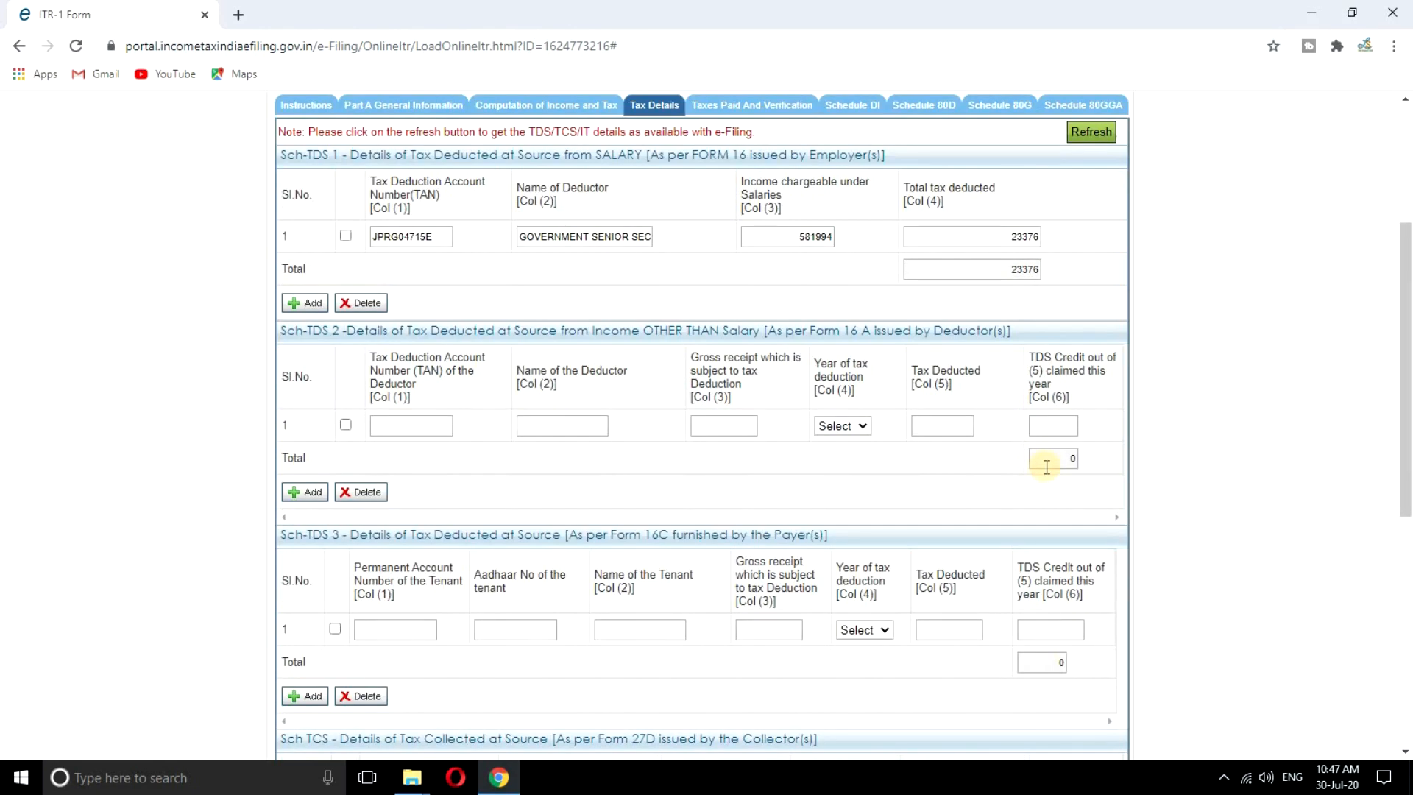
scroll(1046, 467, "down", 1)
scroll(1047, 466, "down", 3)
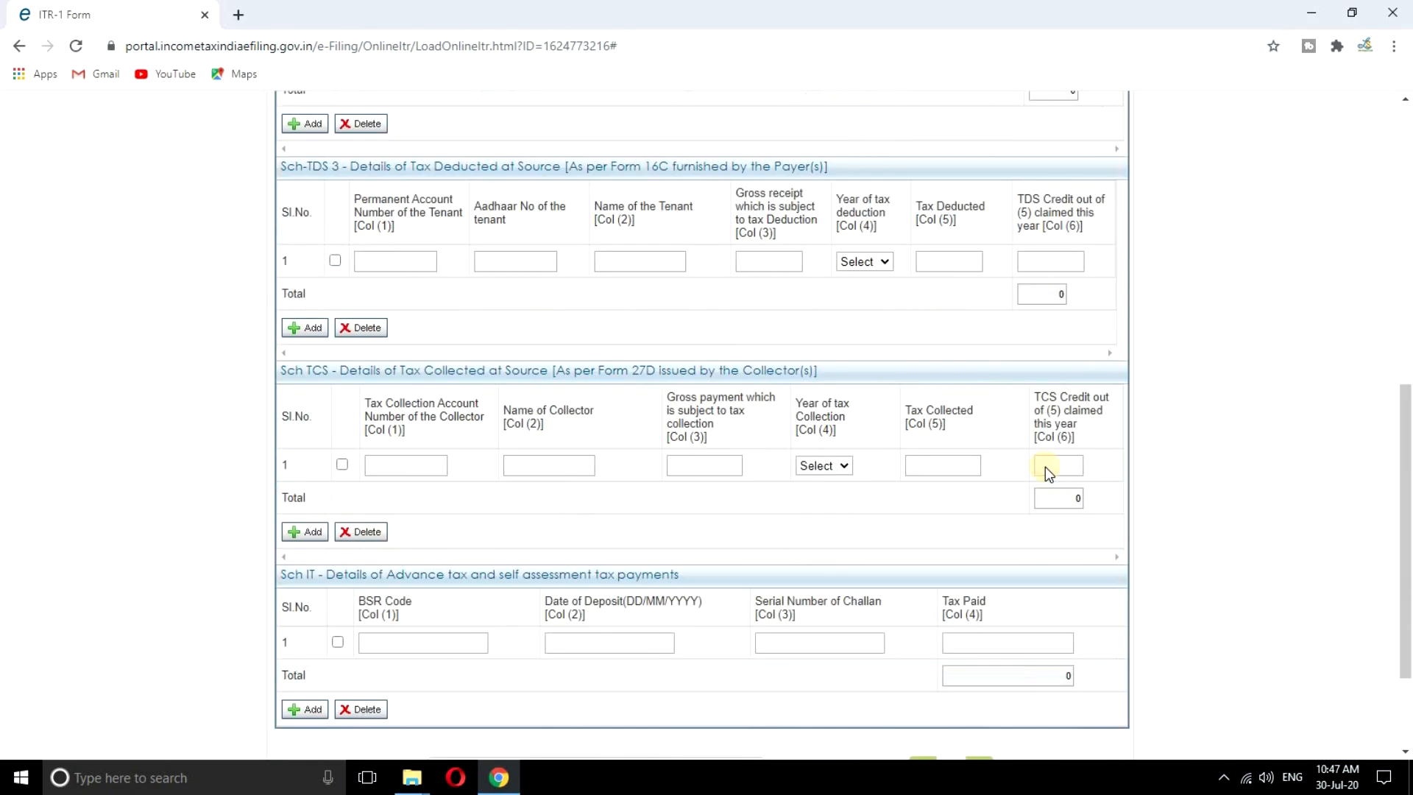
scroll(1045, 467, "down", 1)
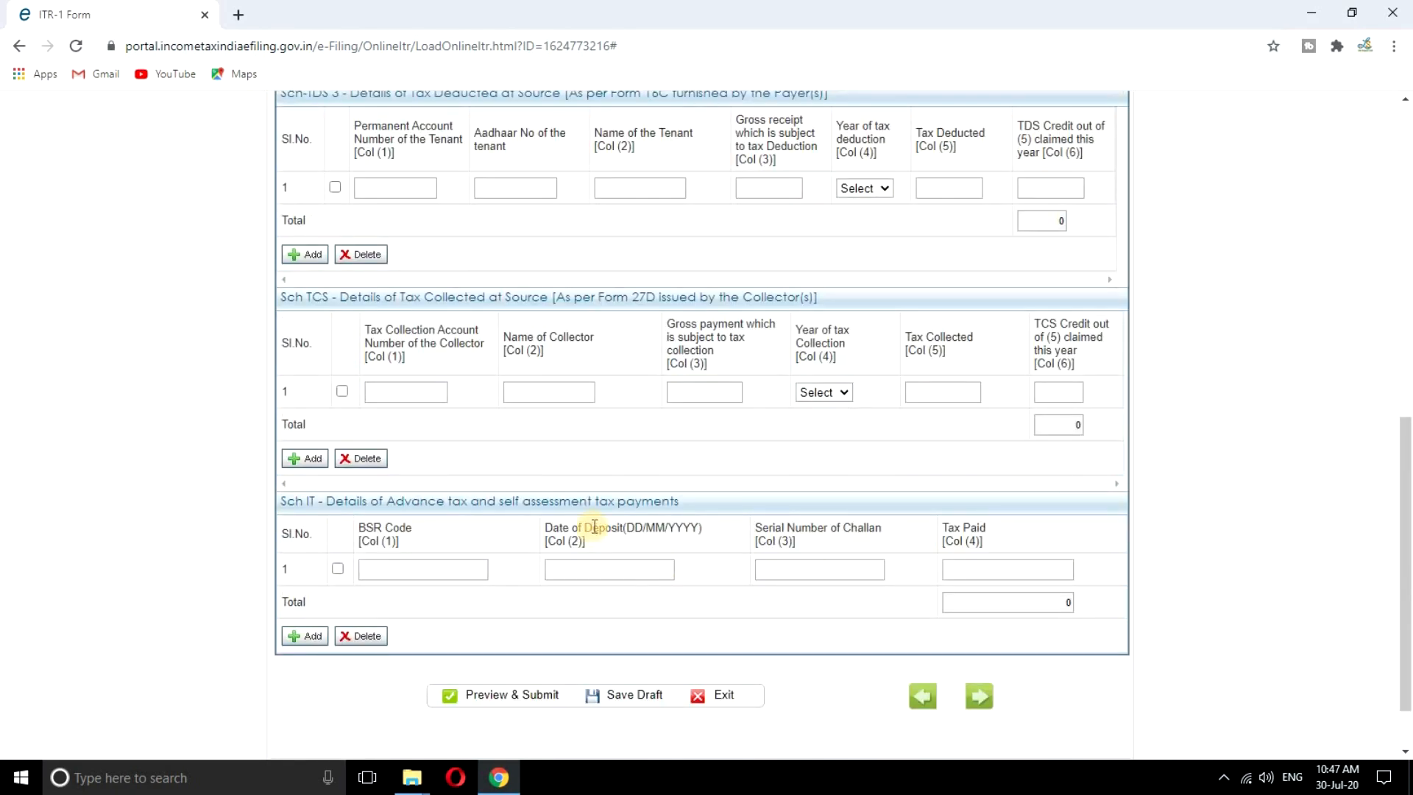
scroll(594, 527, "up", 3)
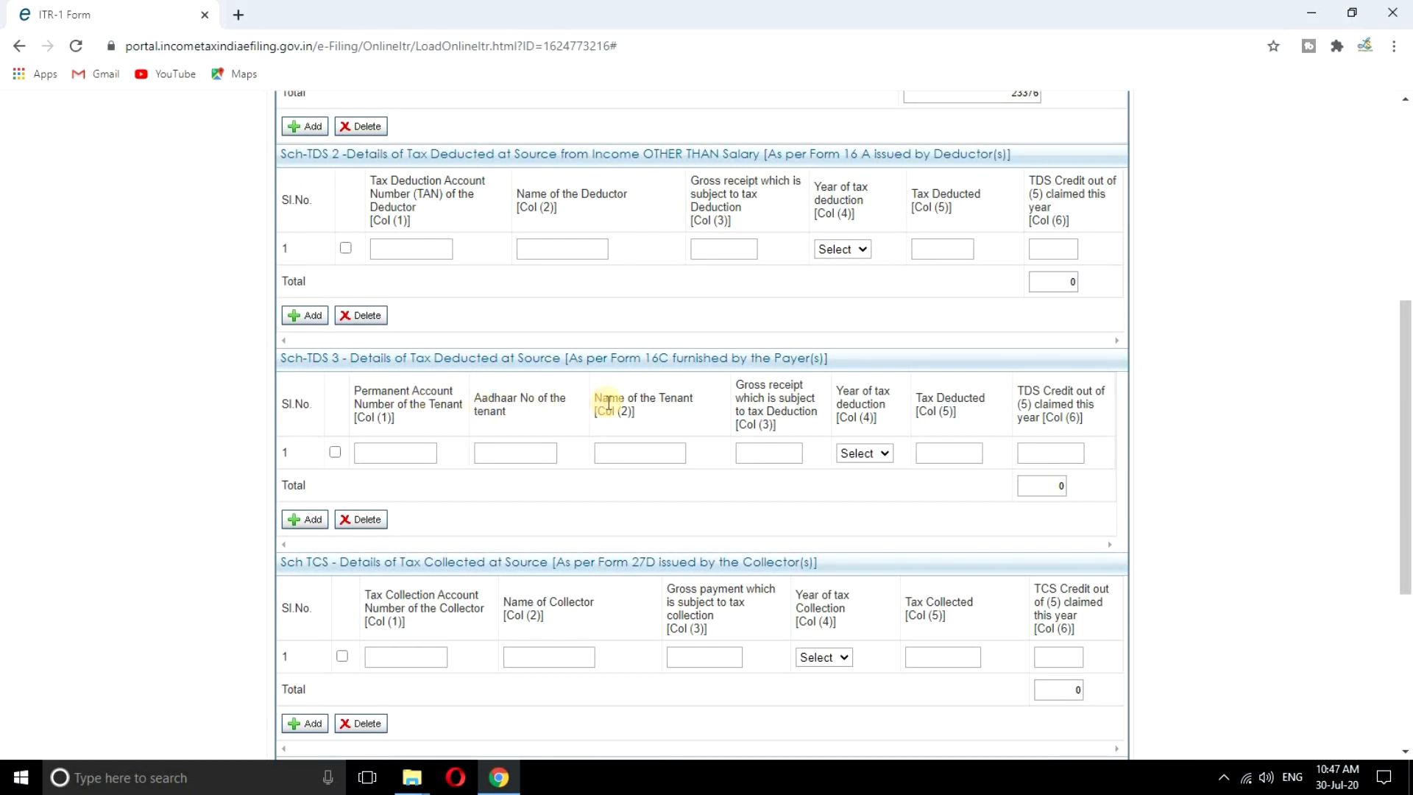
scroll(781, 489, "down", 2)
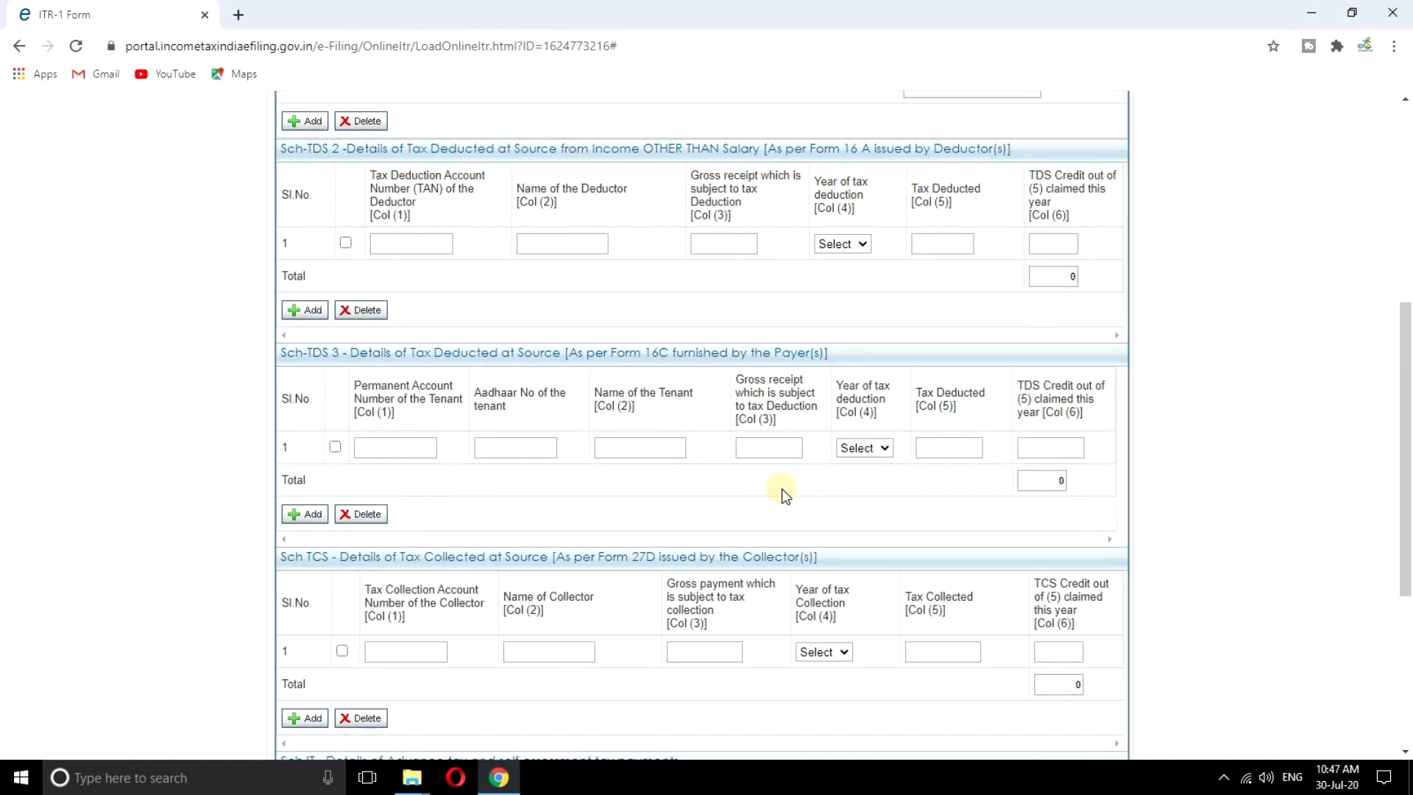
scroll(779, 489, "down", 2)
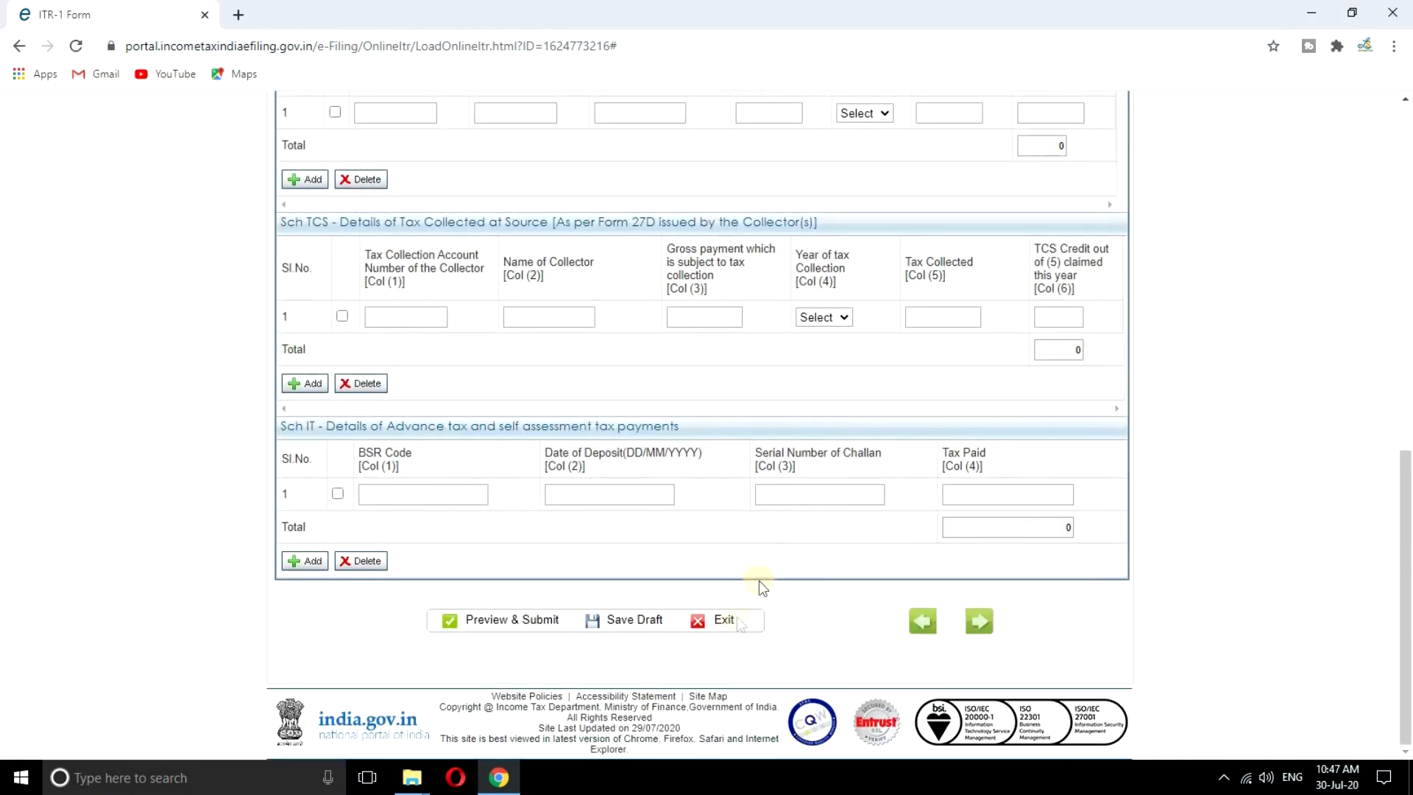
left_click(623, 629)
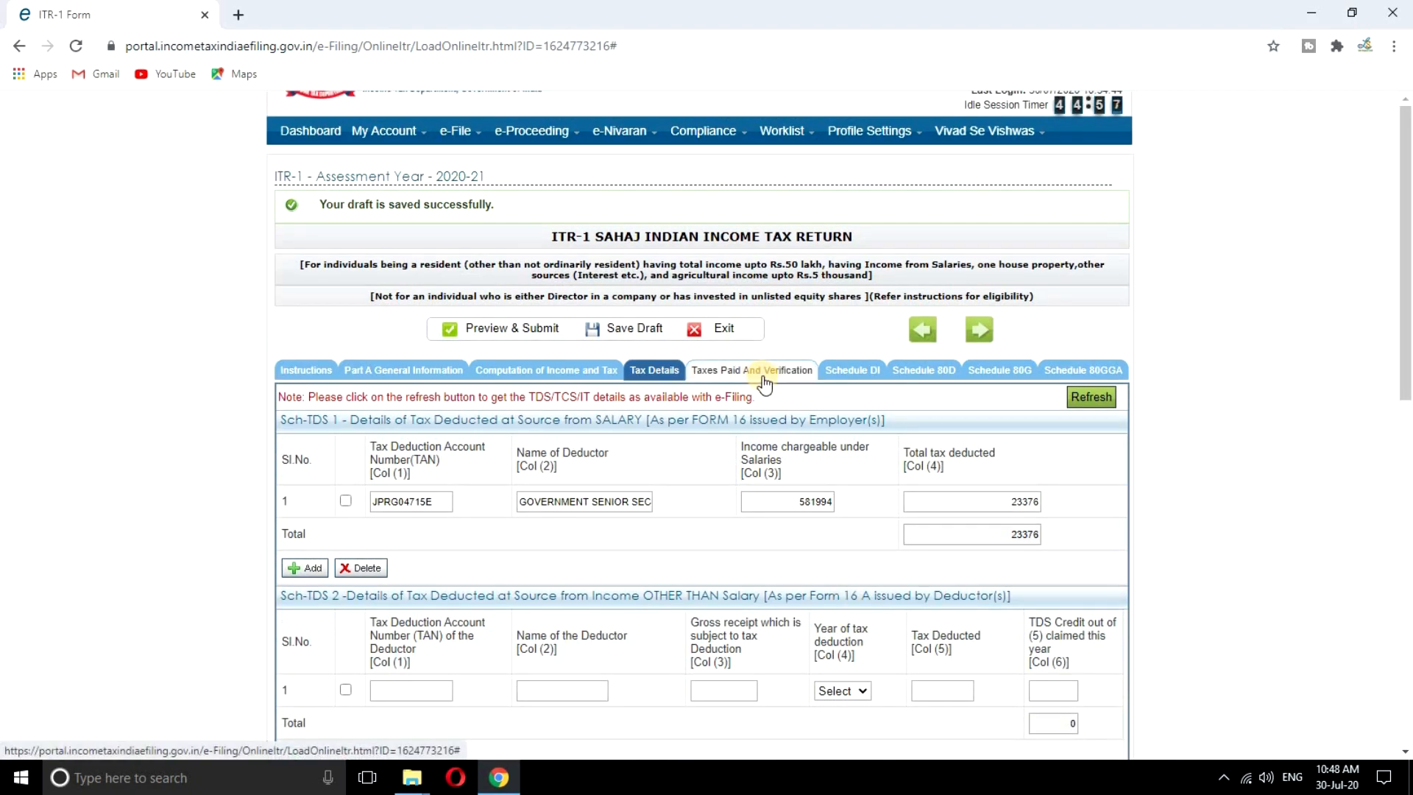
Select the State Bank of India account to receive the 5630 refund under Taxes Paid and Verification
left_click(764, 375)
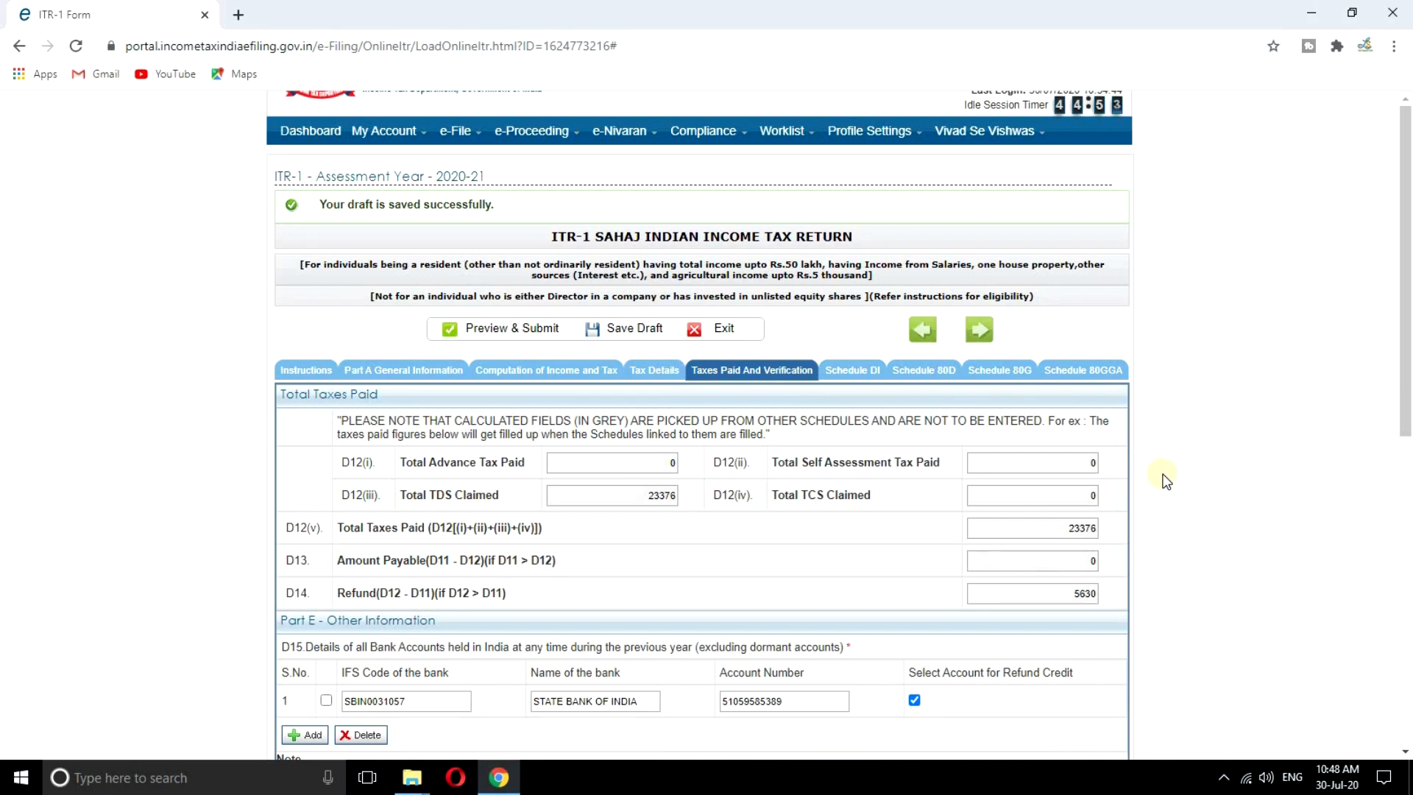
scroll(1167, 481, "down", 1)
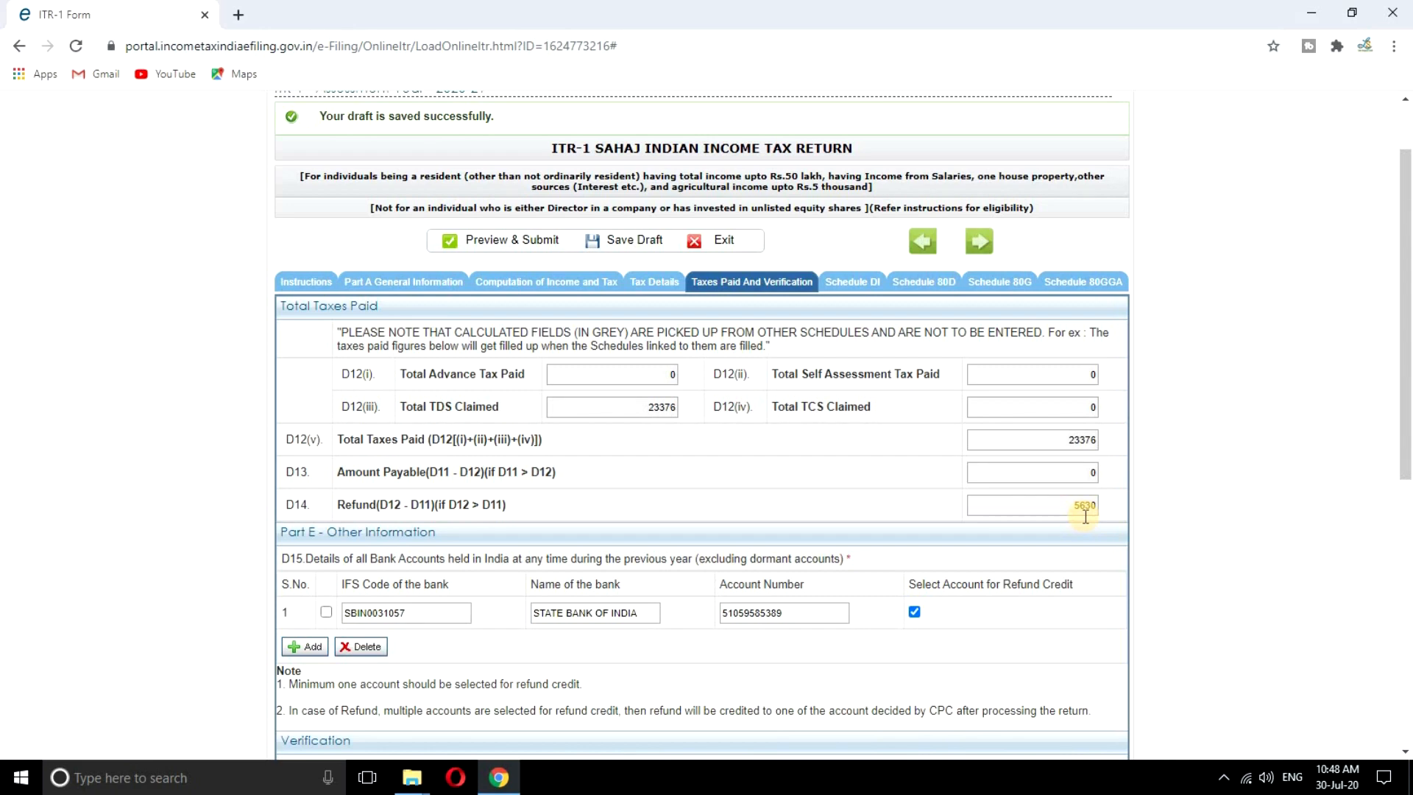
scroll(1084, 515, "down", 5)
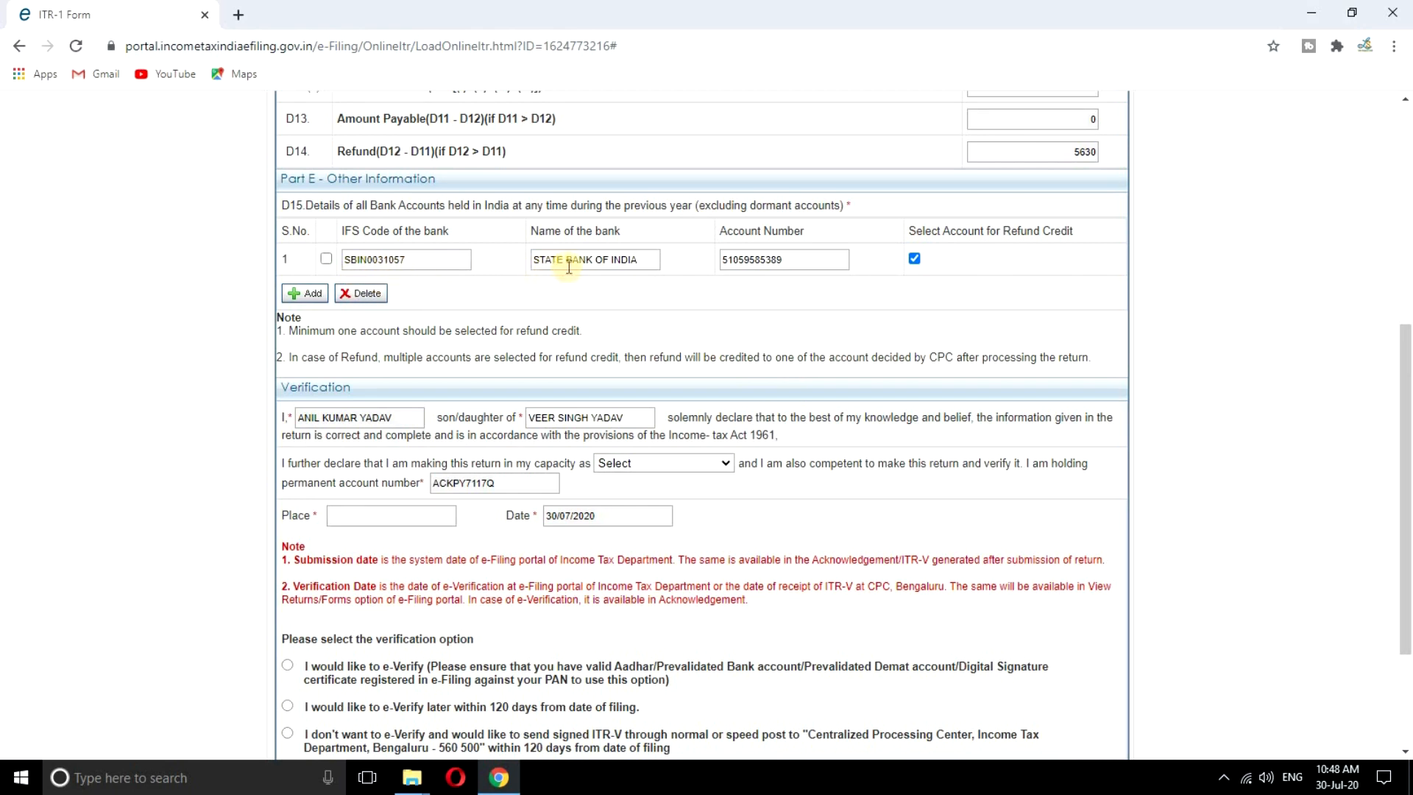
left_click(914, 259)
scroll(941, 452, "up", 6)
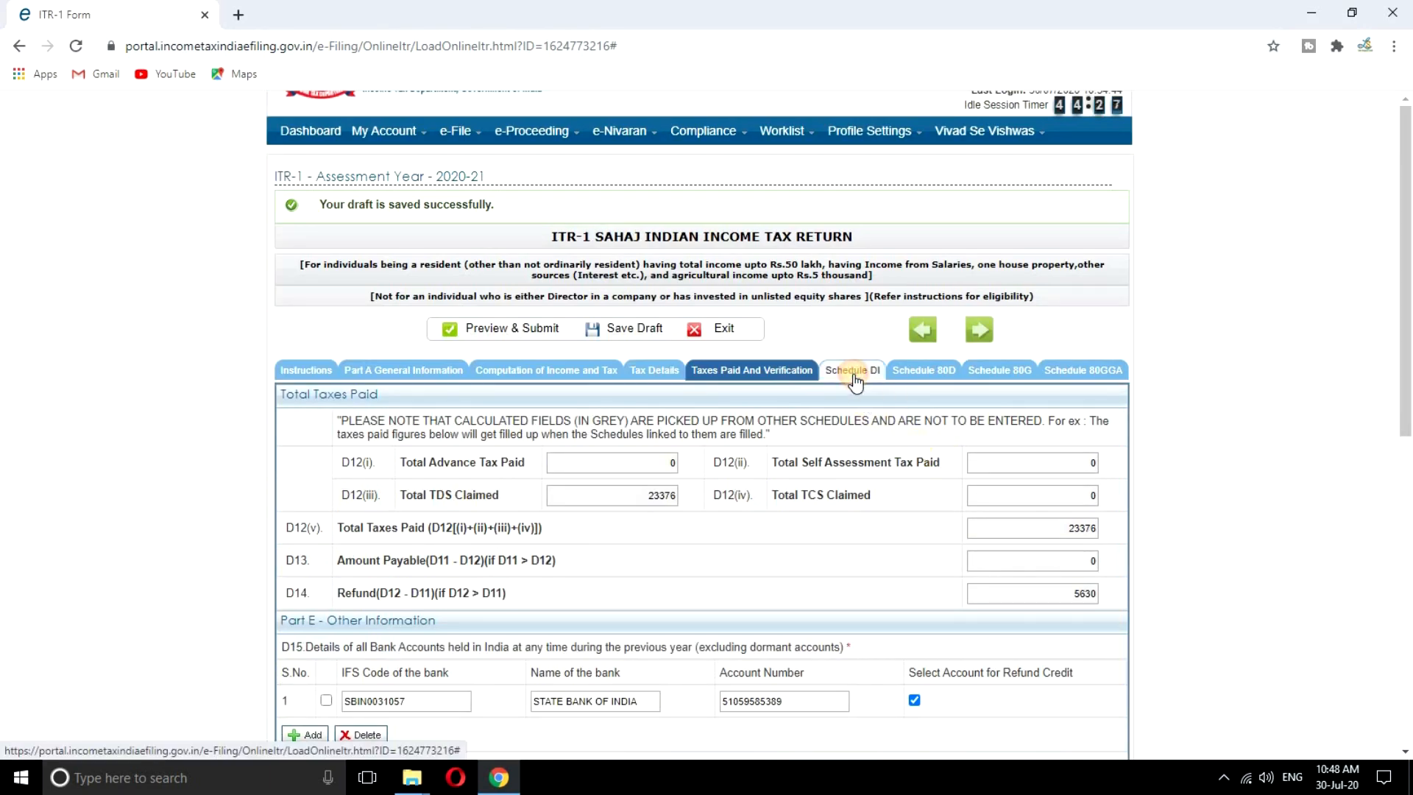
Review the Schedule DI investment rows, all still 0, and save the draft
left_click(853, 373)
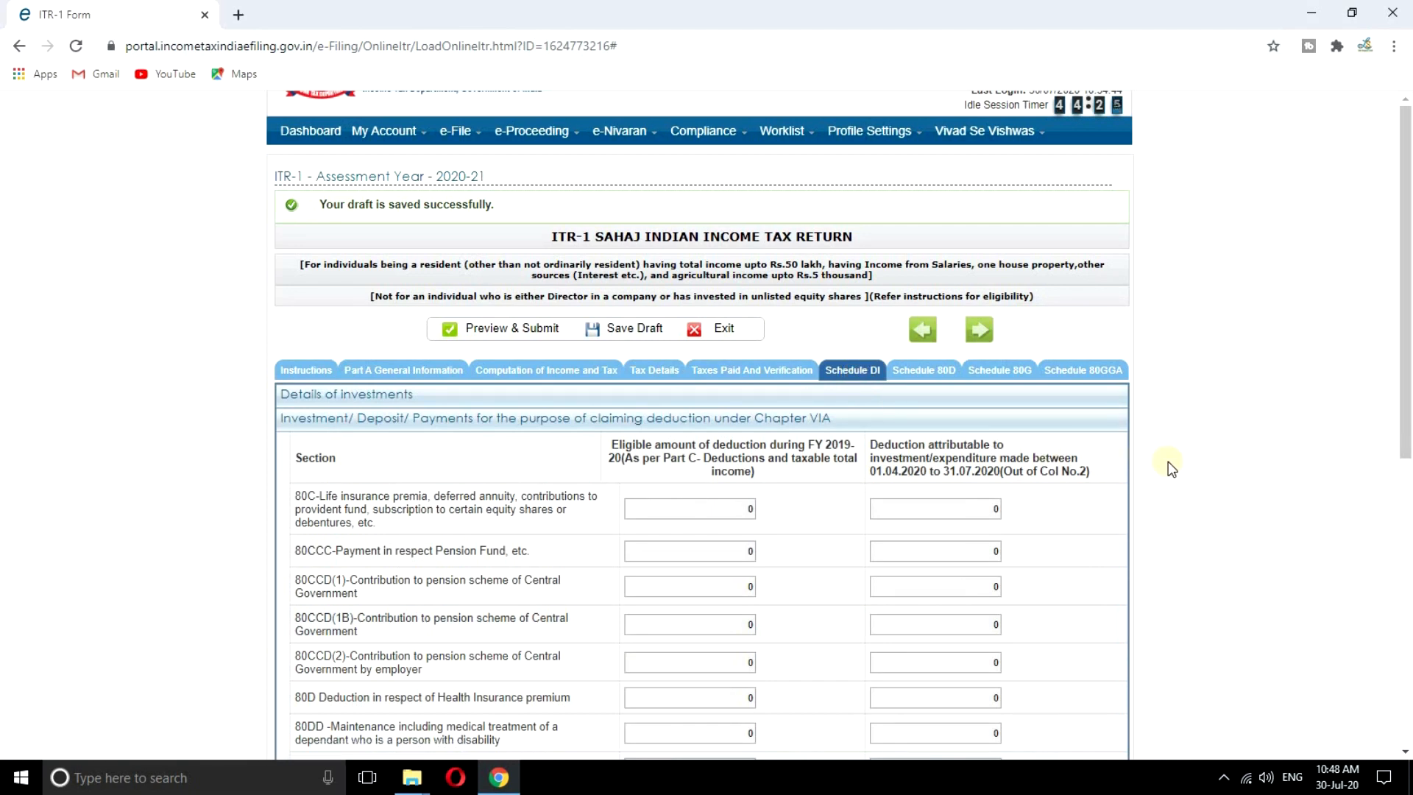
scroll(1168, 461, "down", 3)
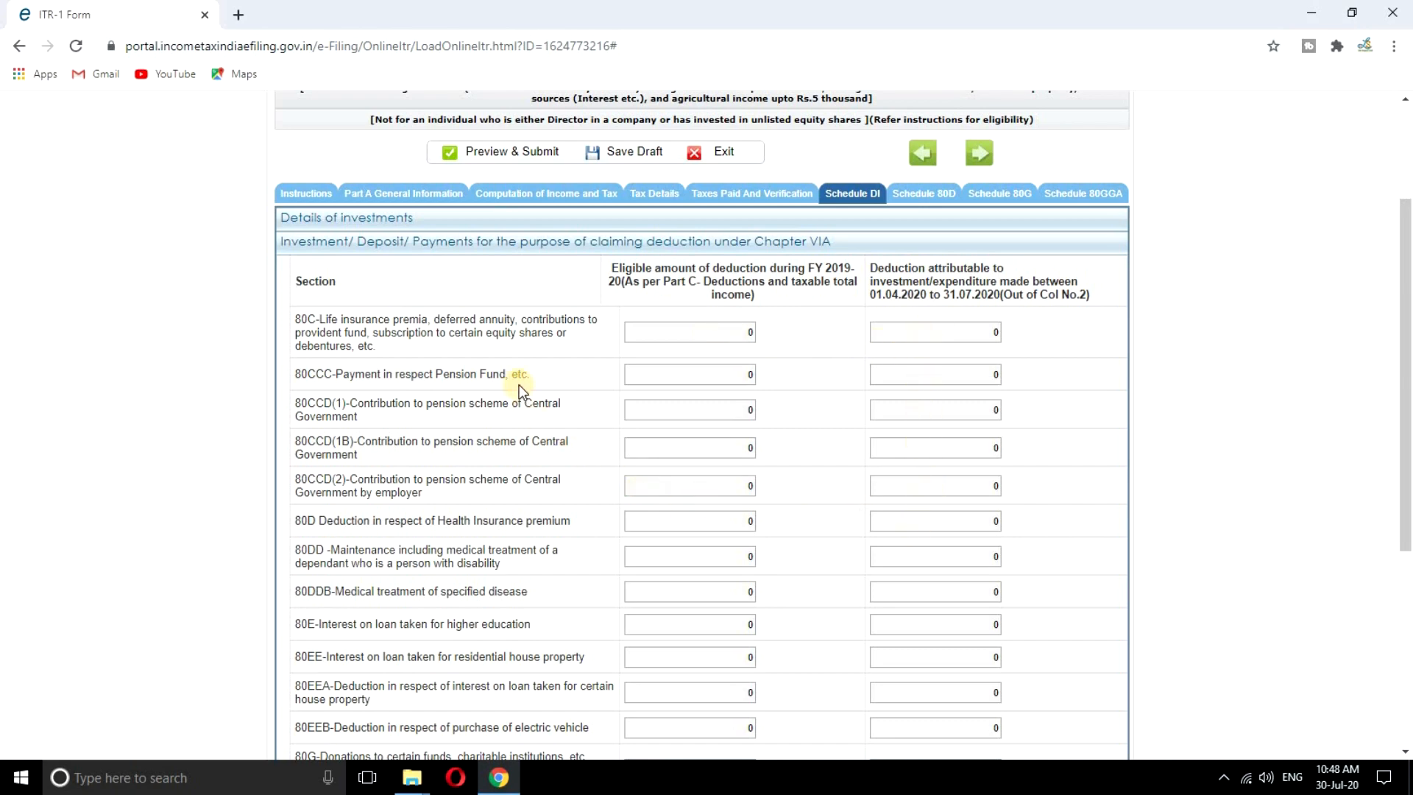
scroll(523, 400, "down", 2)
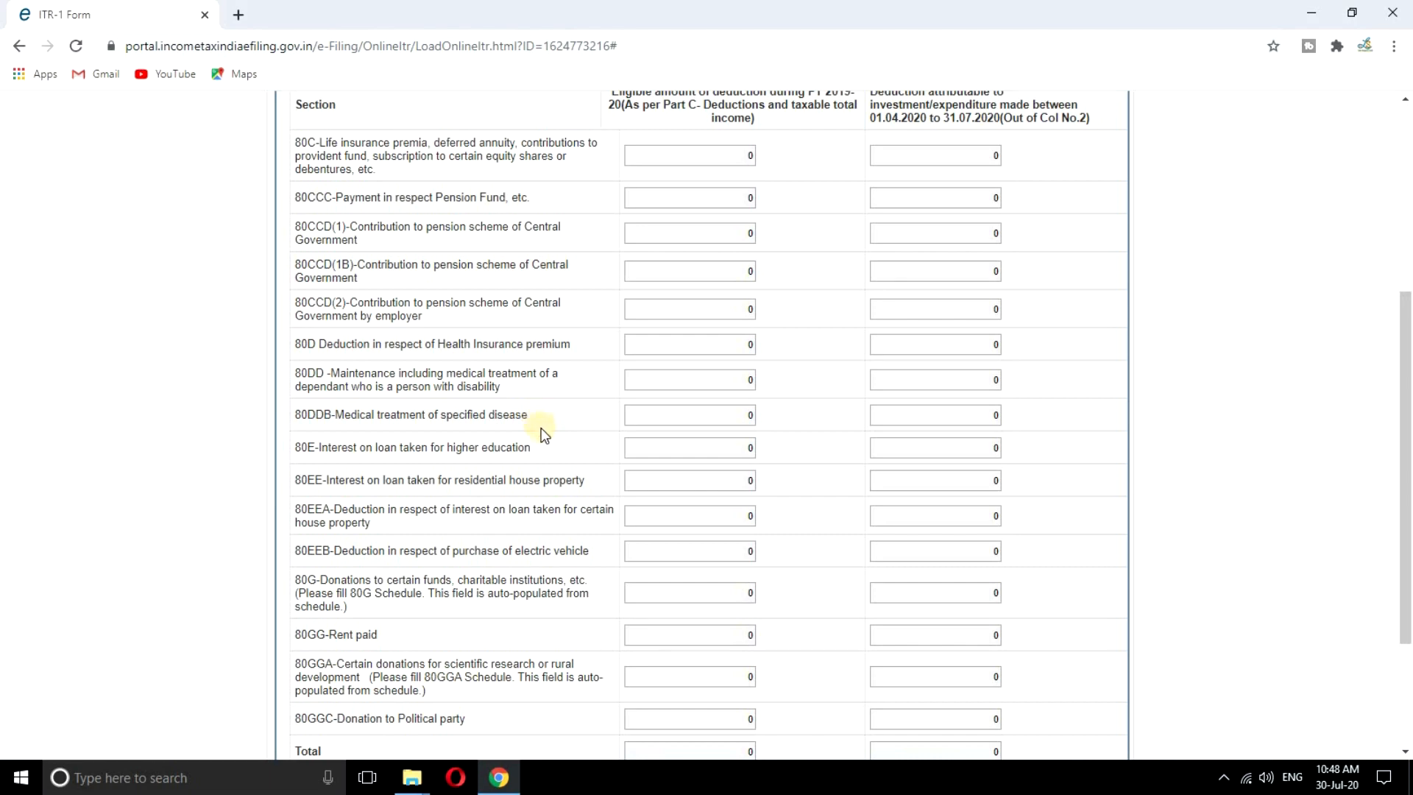
scroll(543, 434, "down", 2)
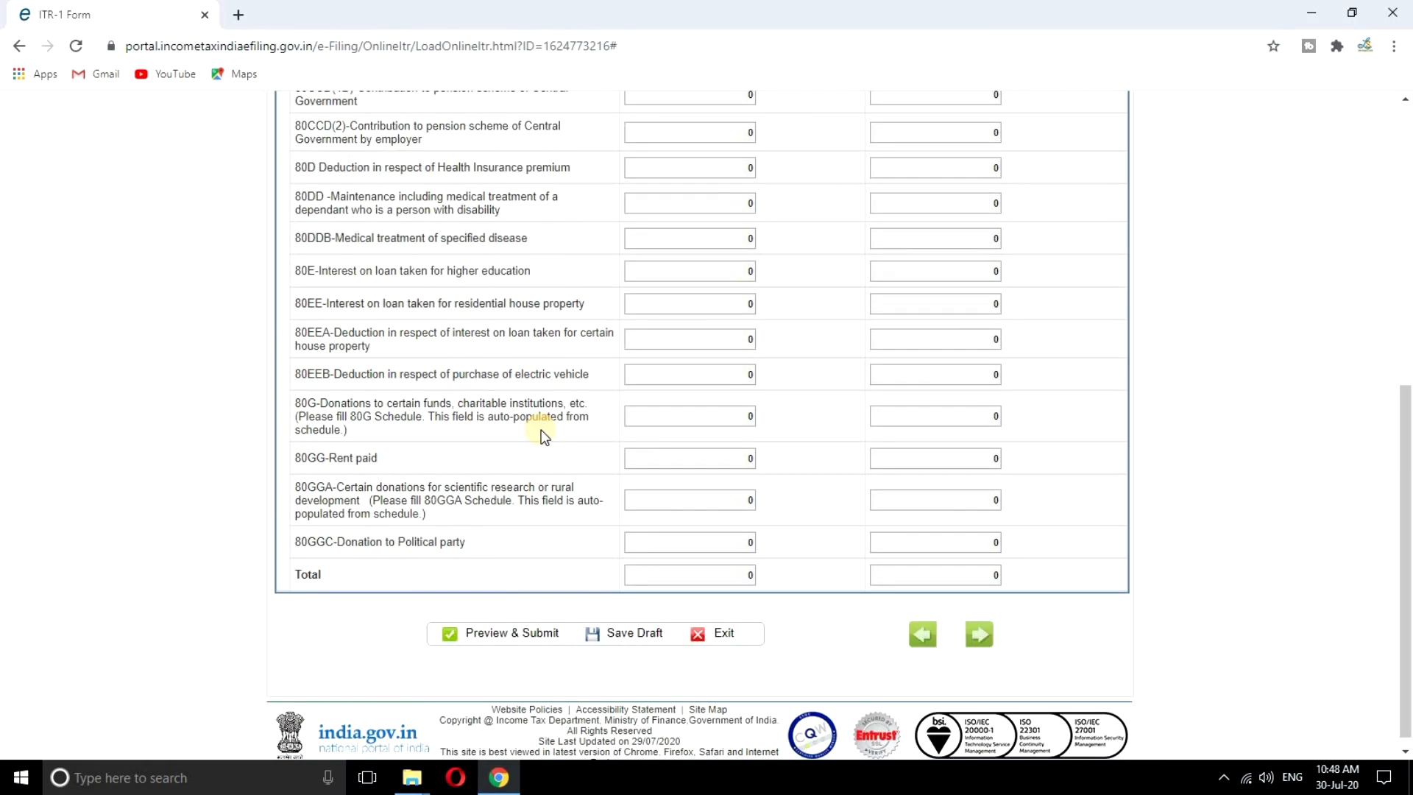
left_click(993, 637)
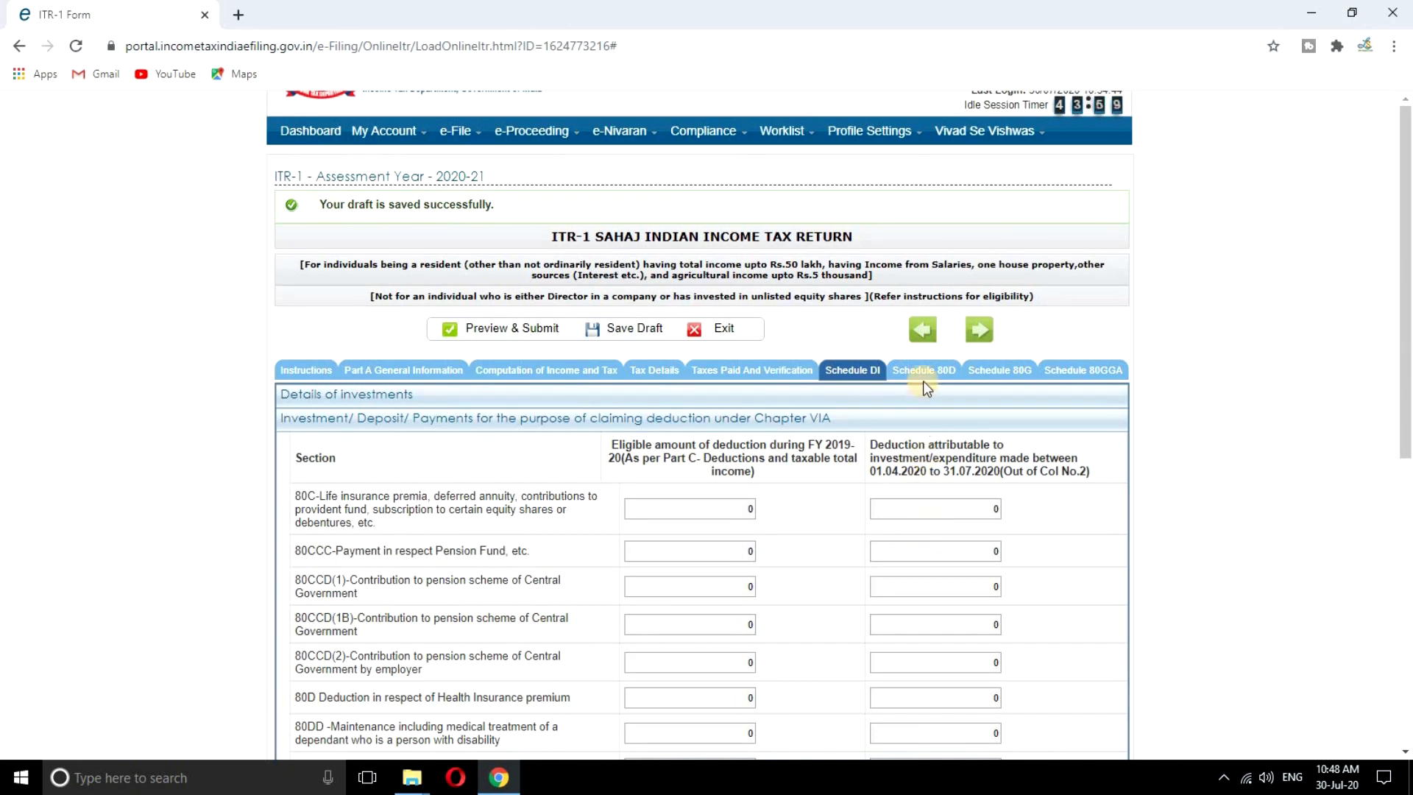
Enter the self-and-family health insurance premium in Schedule 80D, making the eligible deduction 16854
left_click(918, 371)
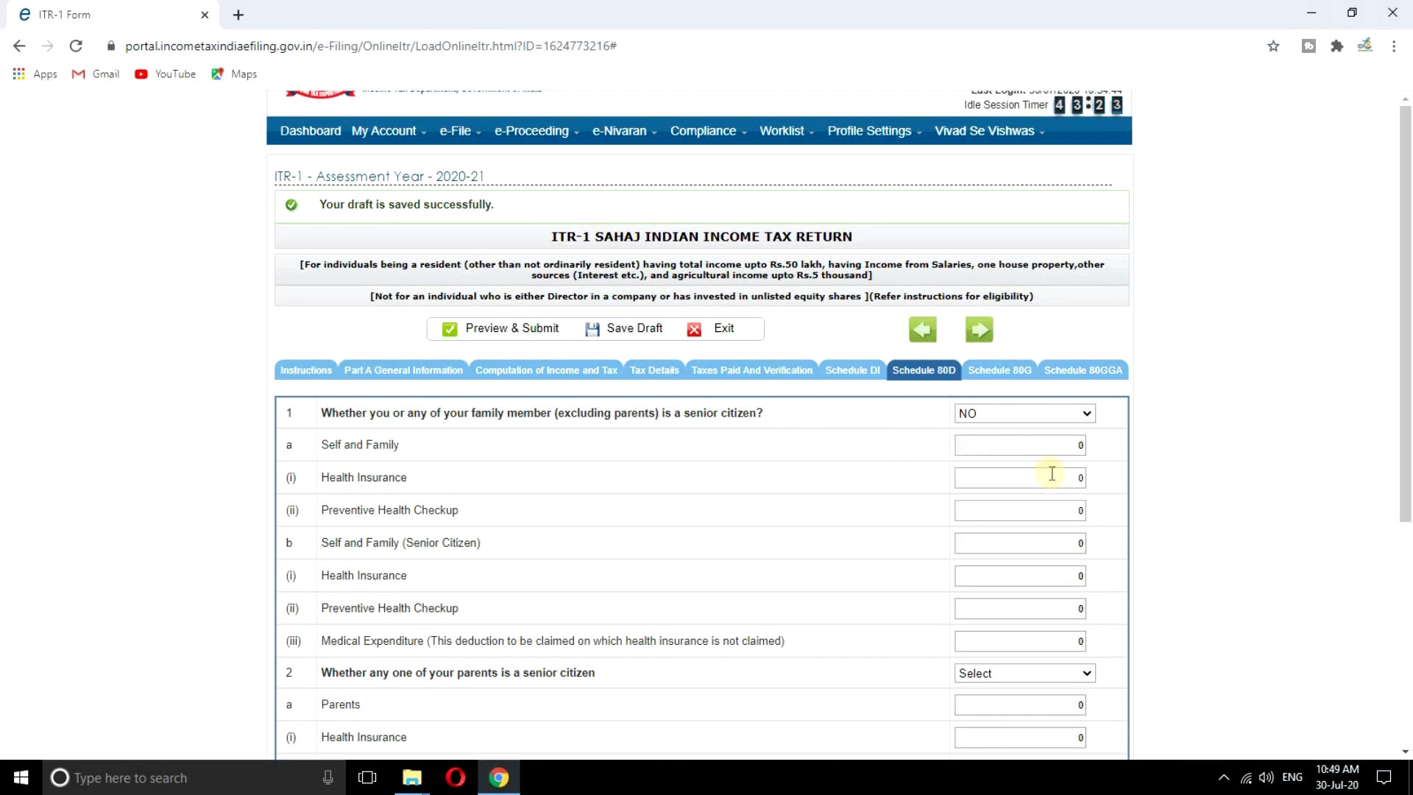
left_click(1080, 478)
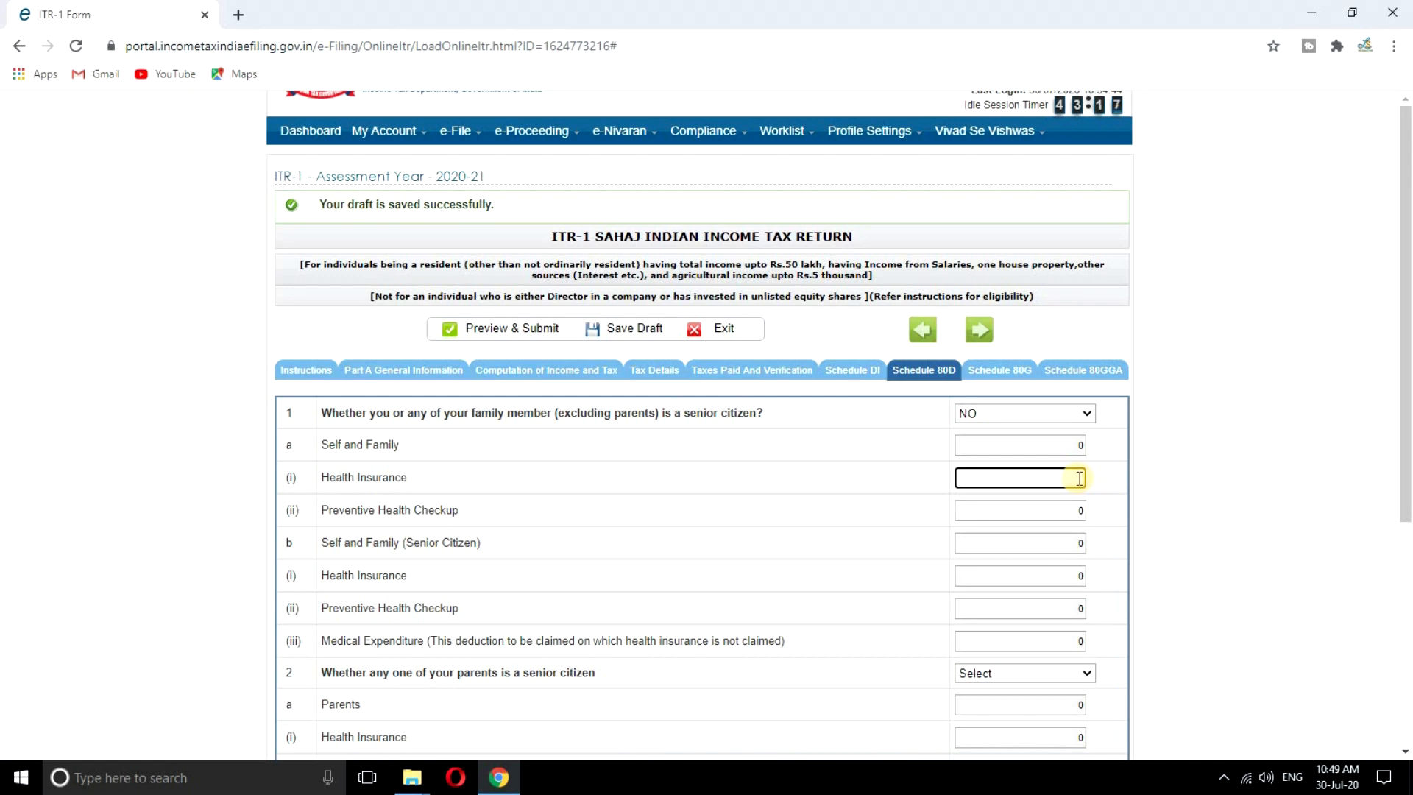
type("15668")
left_click(1178, 499)
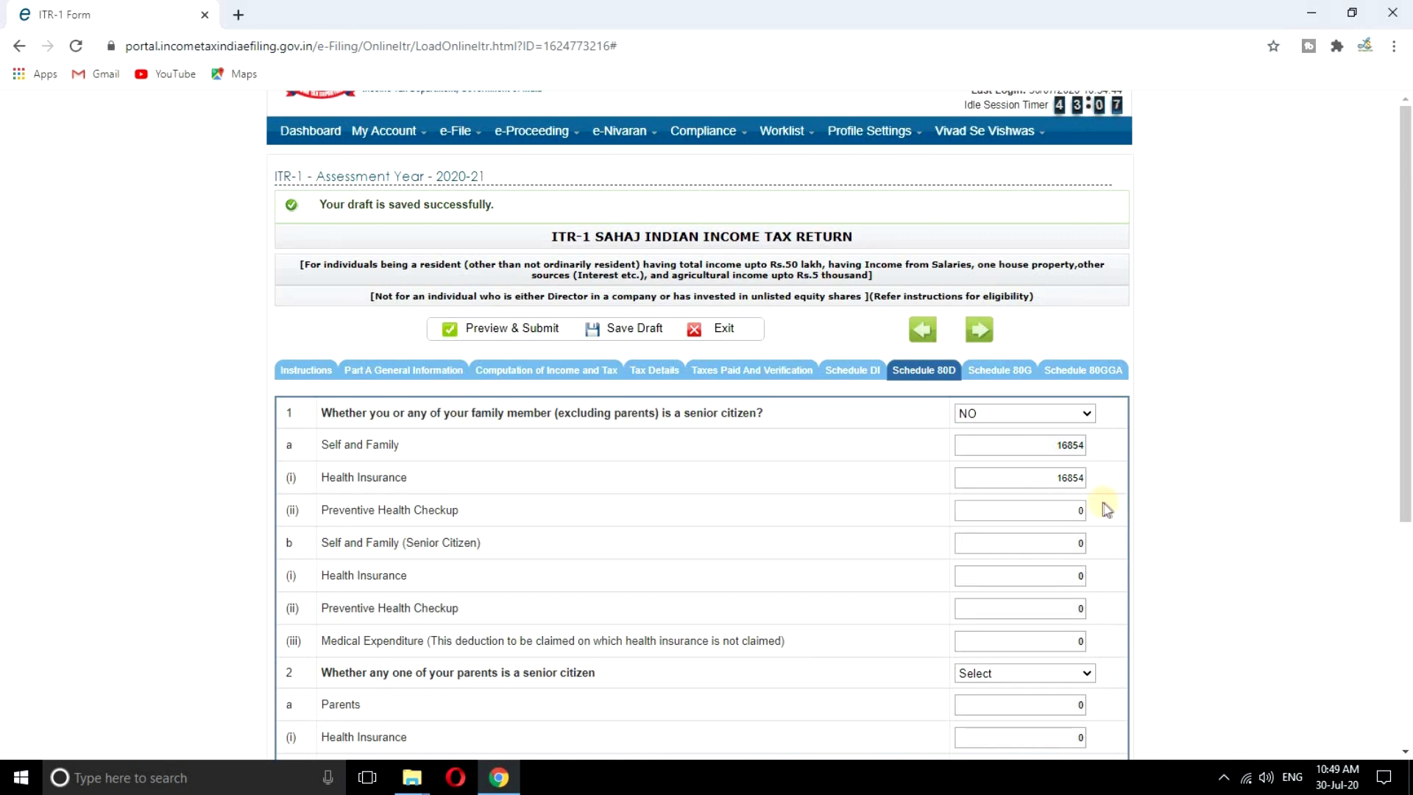
scroll(1094, 501, "down", 1)
scroll(1094, 500, "down", 1)
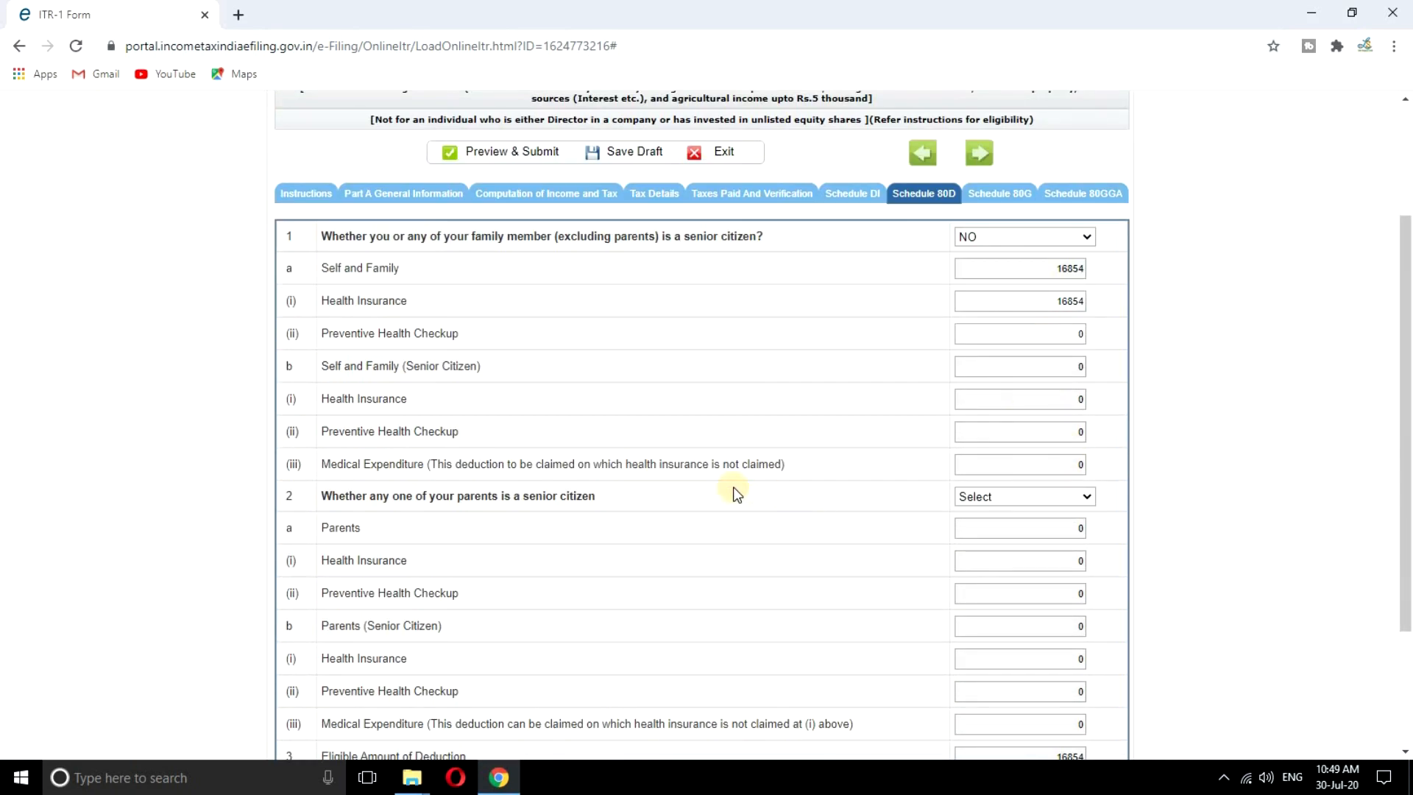
Choose 'Not claiming for Parents' in Schedule 80D, save the draft, and go to Schedule 80G
left_click(1018, 500)
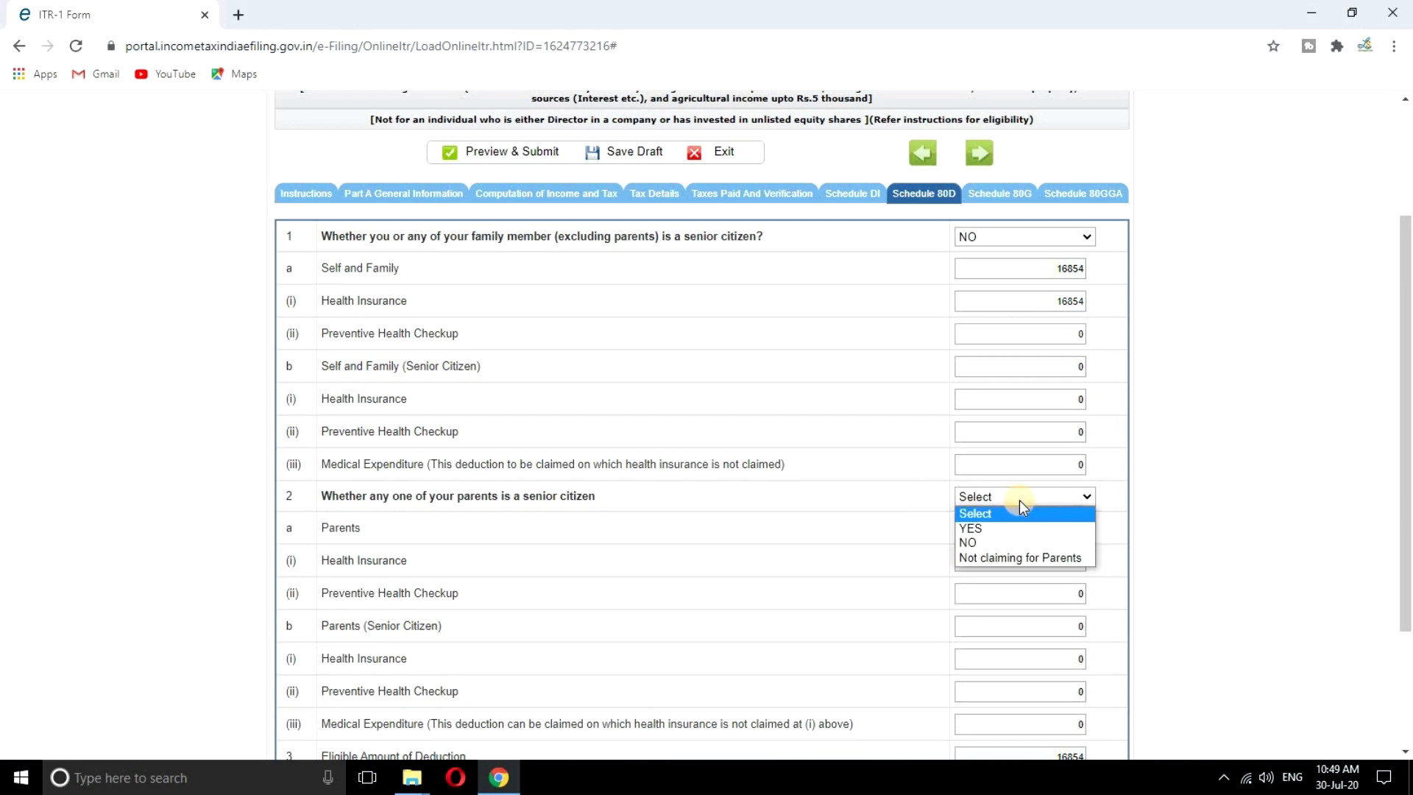
left_click(995, 559)
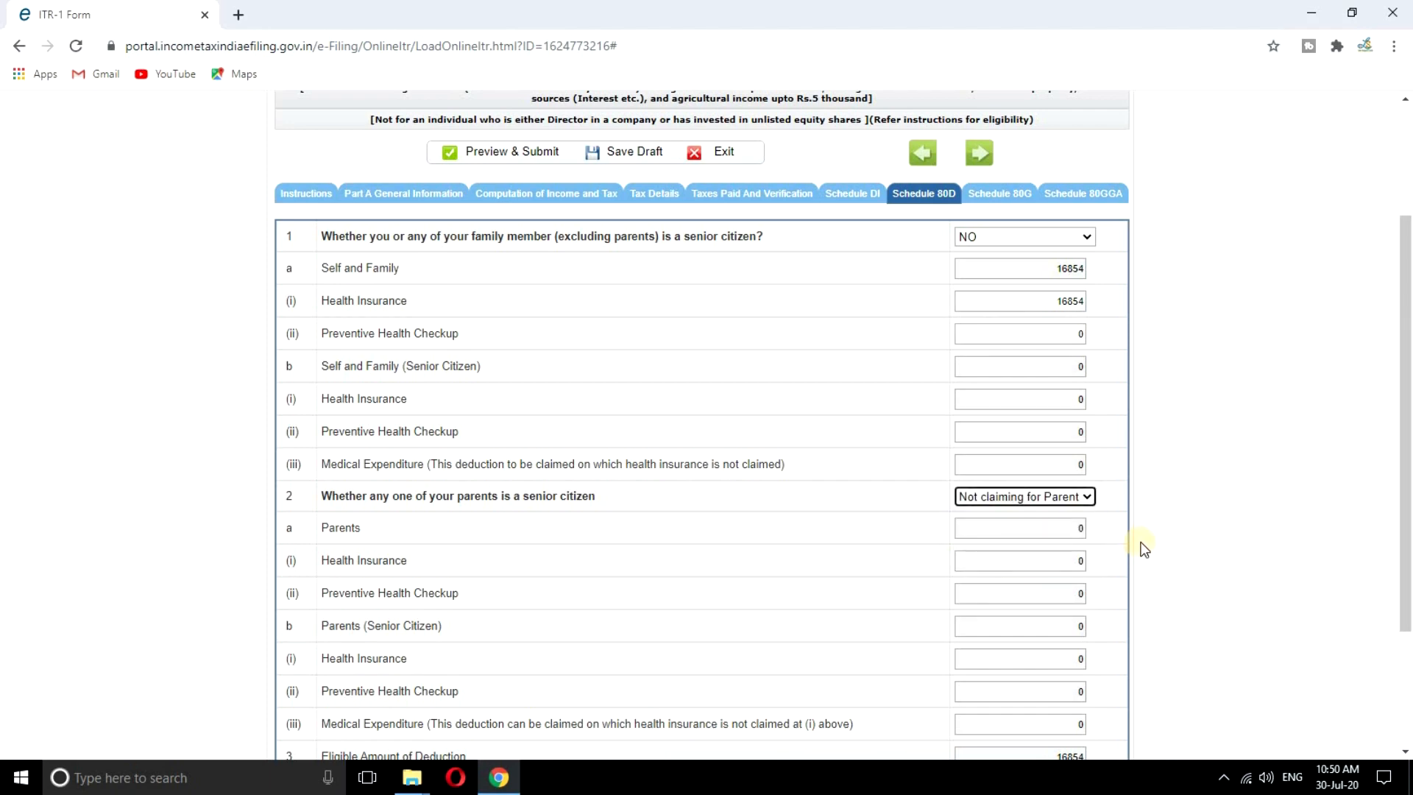
scroll(703, 493, "down", 2)
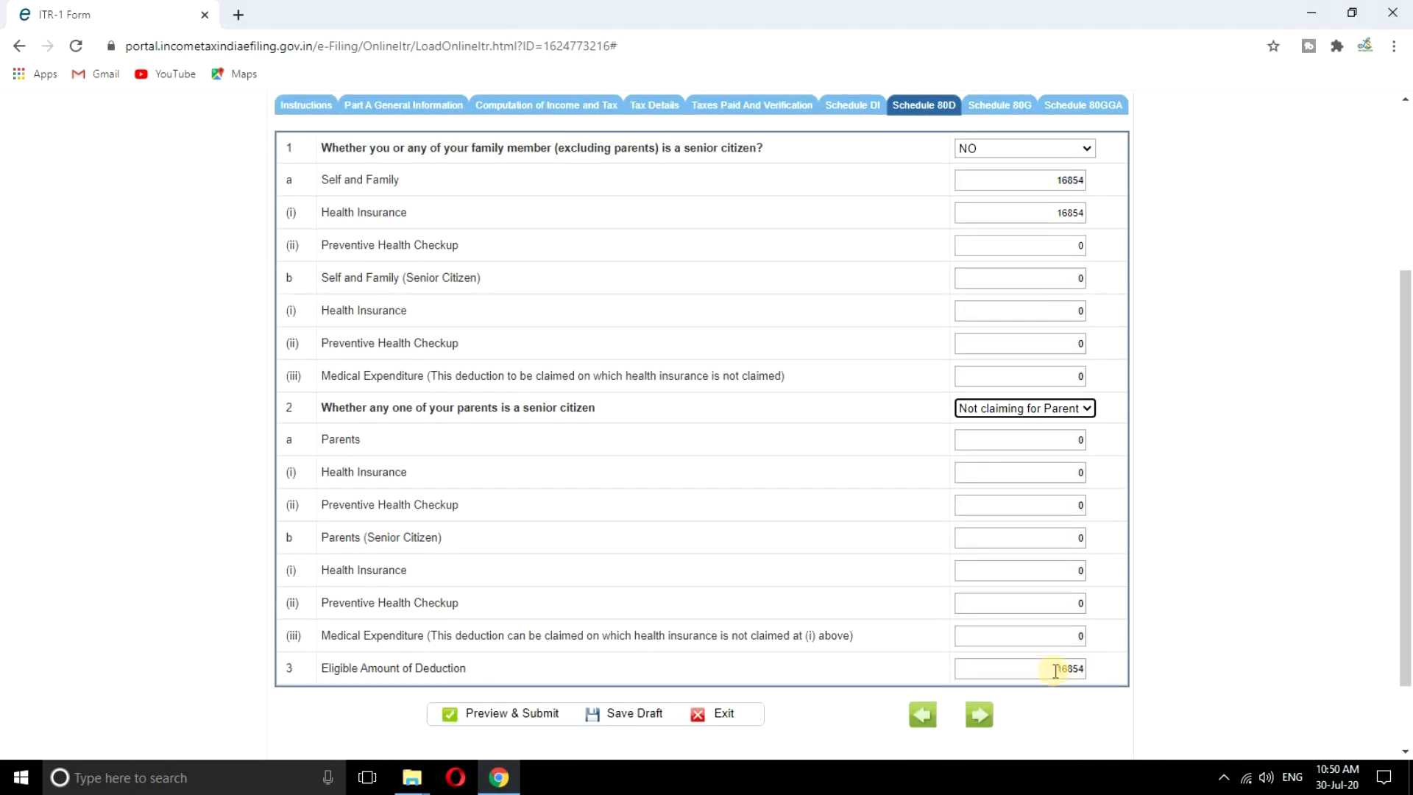
left_click(634, 717)
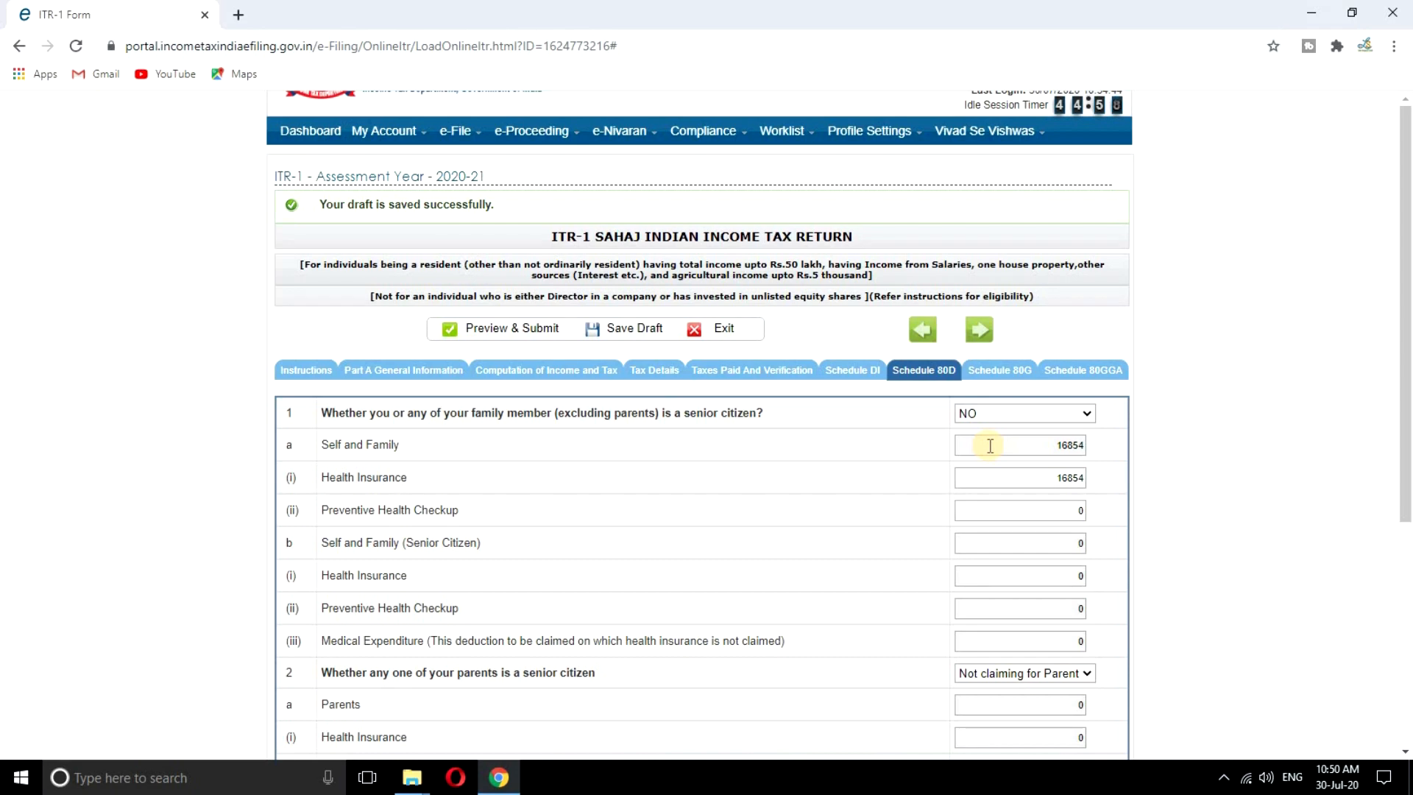
left_click(1014, 377)
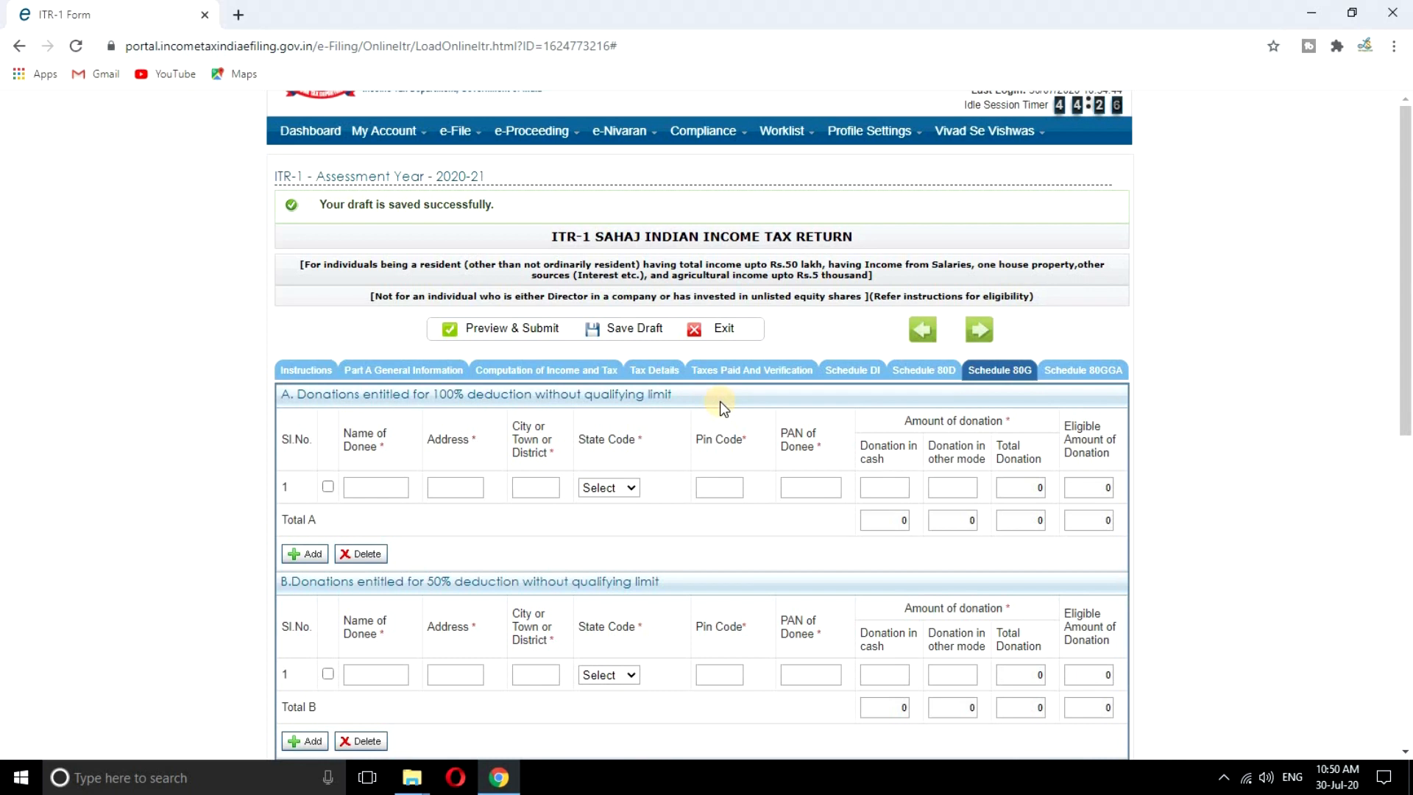
Enter the first 100% donee as PMNRF, address and city NEW DELHI, state DELHI
left_click(361, 488)
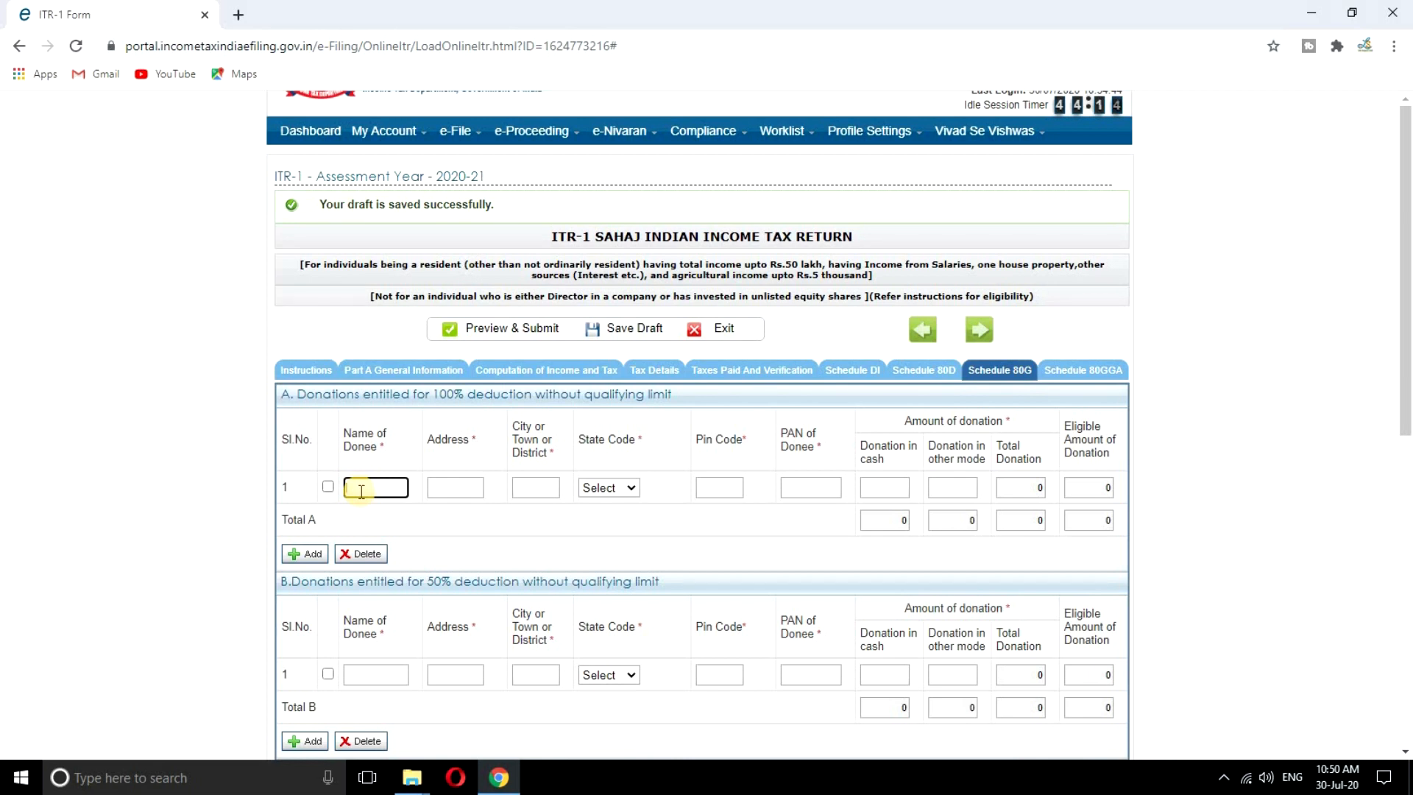
type("PMNRF")
left_click(462, 488)
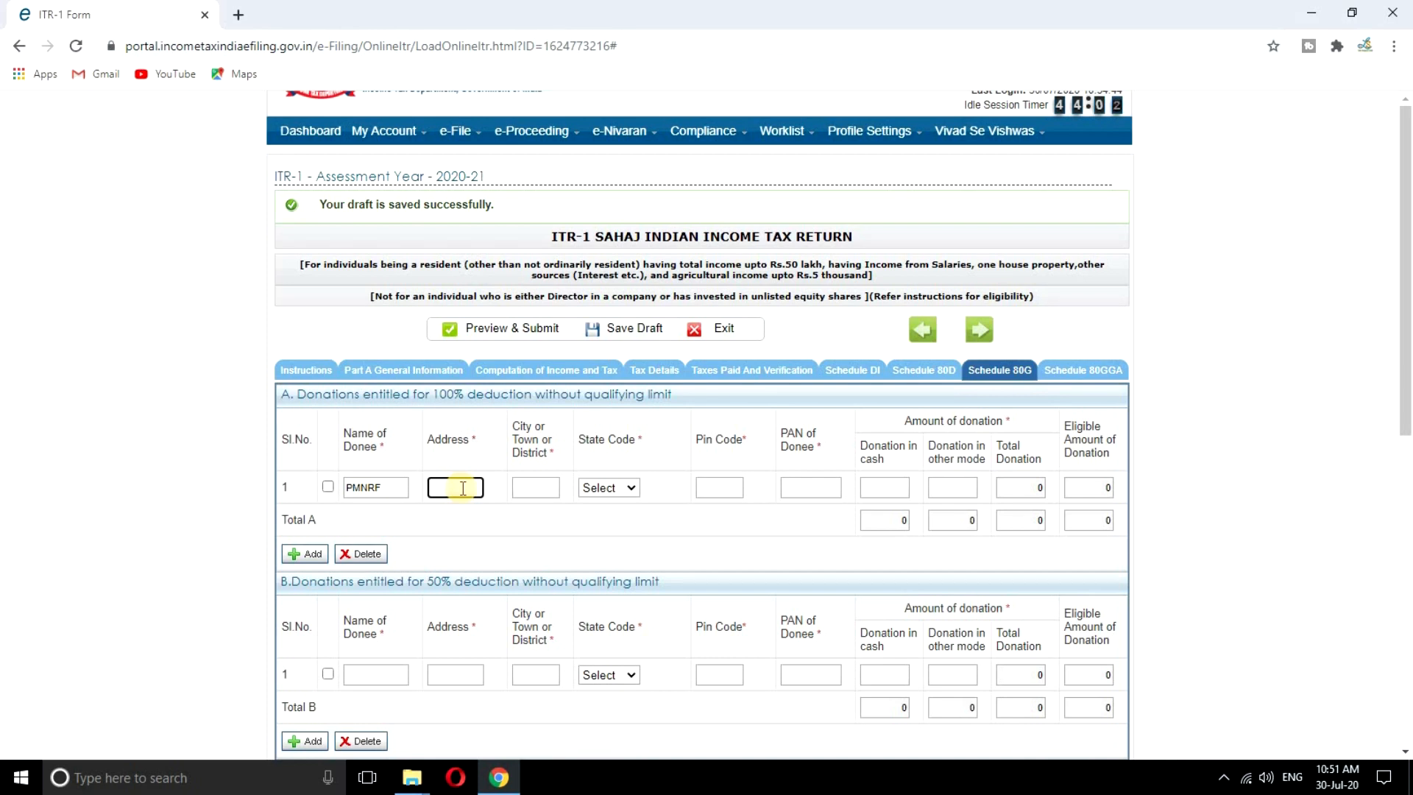
type("NEW DELHI")
left_click(532, 488)
type("NEW DELHI")
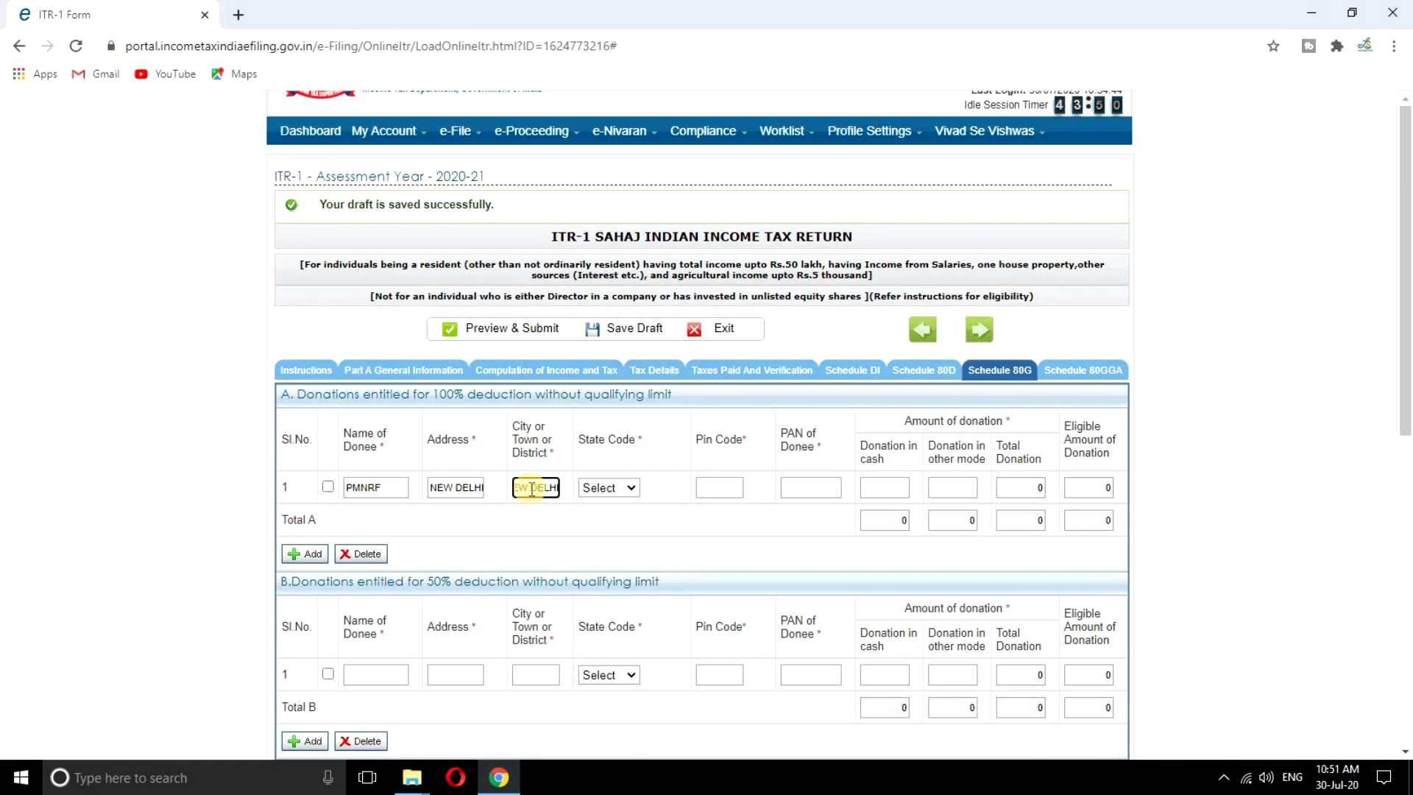
left_click(621, 493)
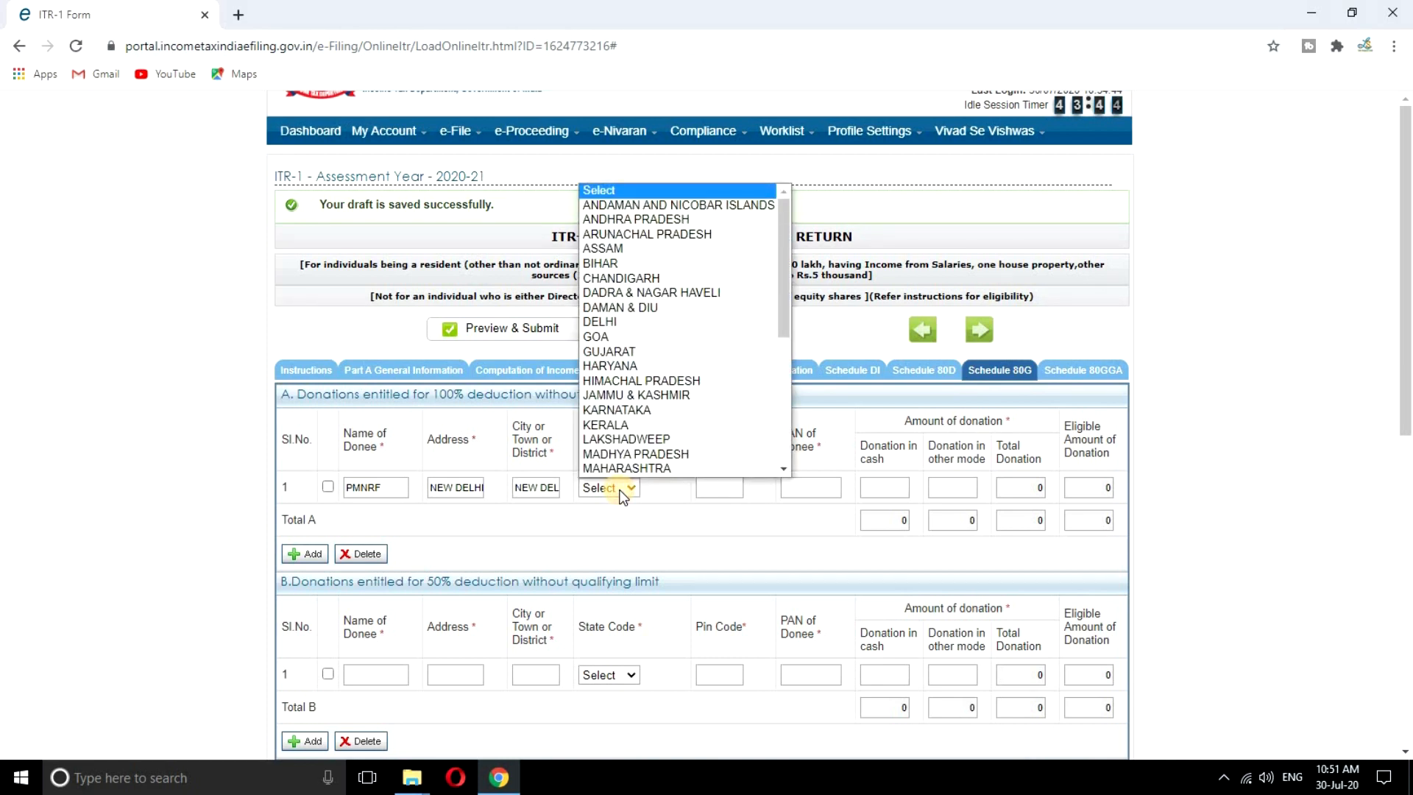
key("d")
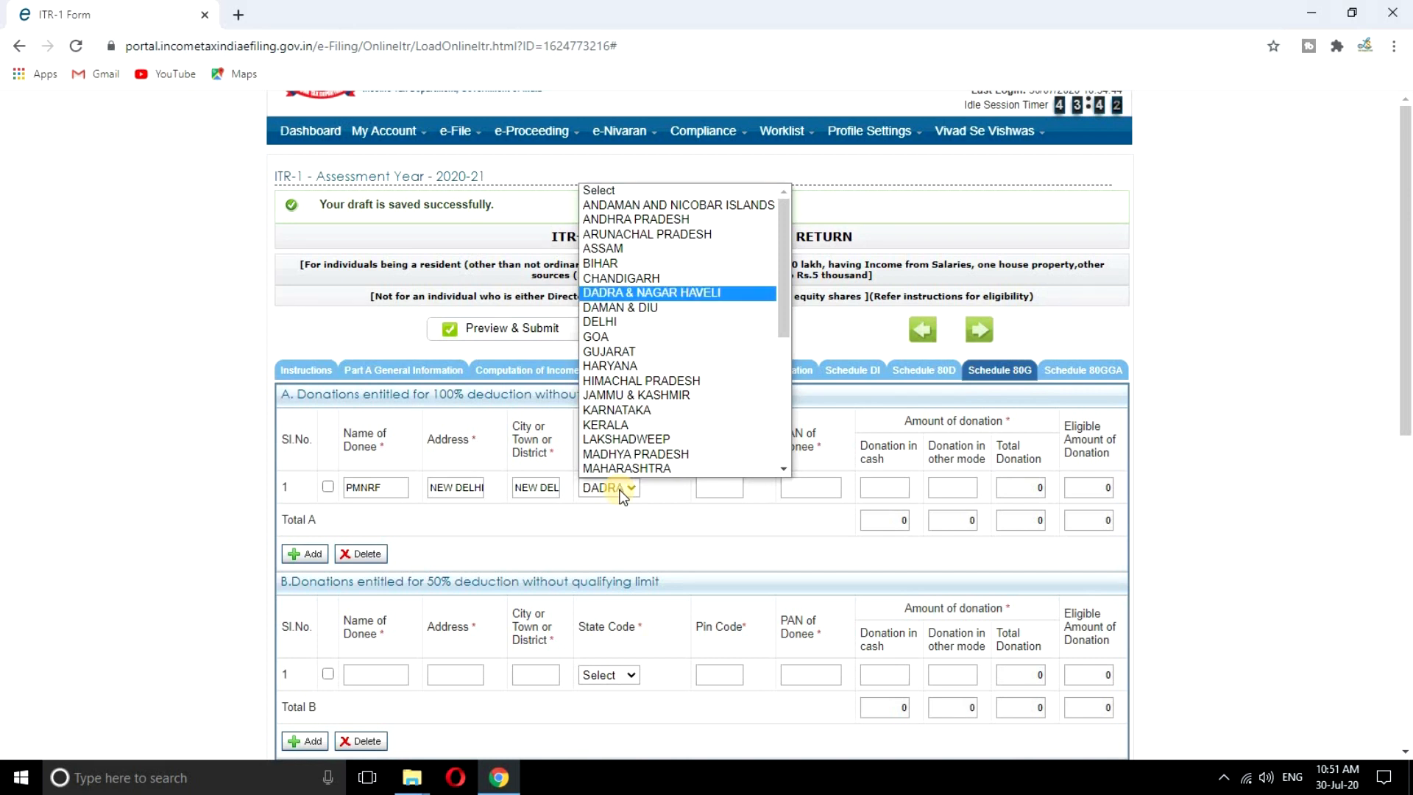
left_click(601, 322)
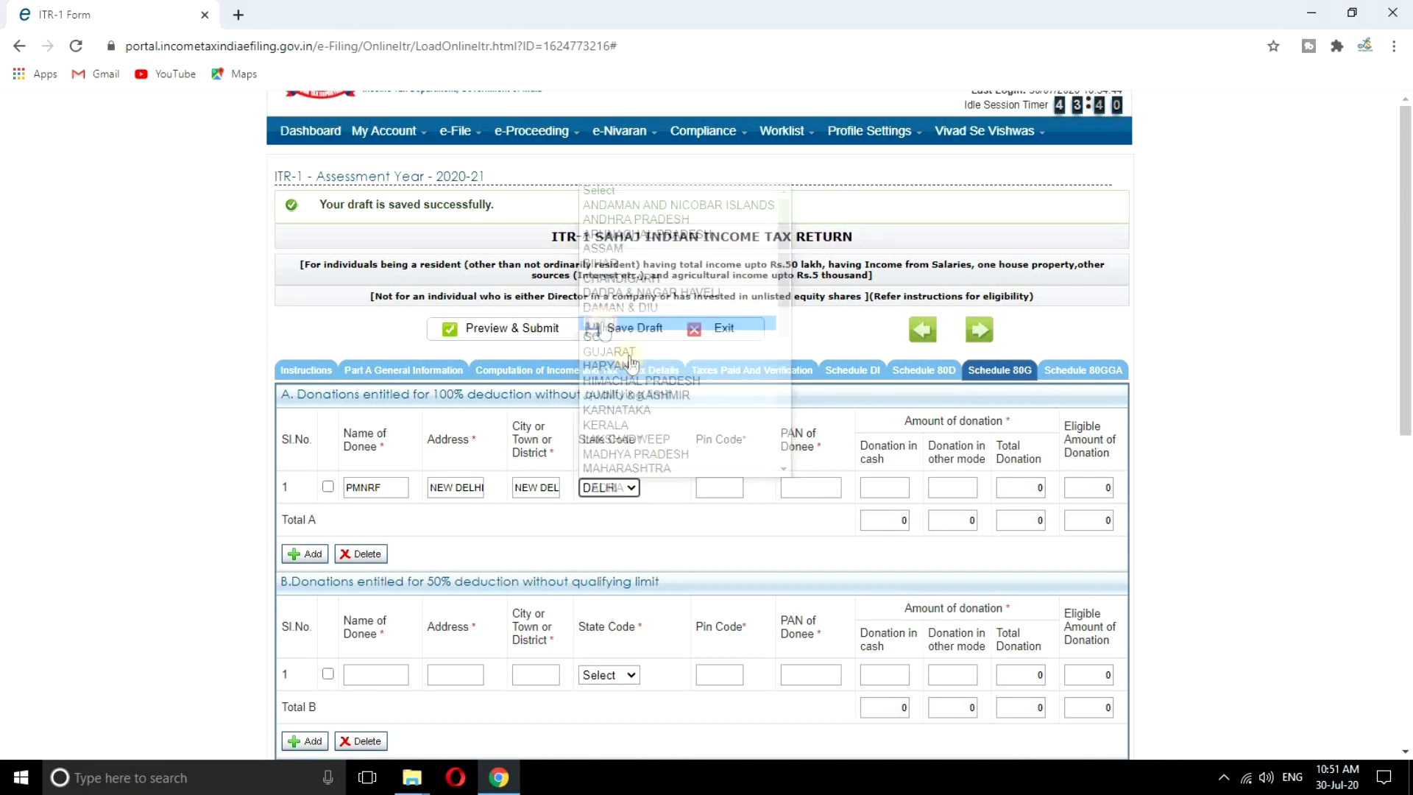
Add the donee's pin code and PAN and a 6100 non-cash donation amount
left_click(712, 488)
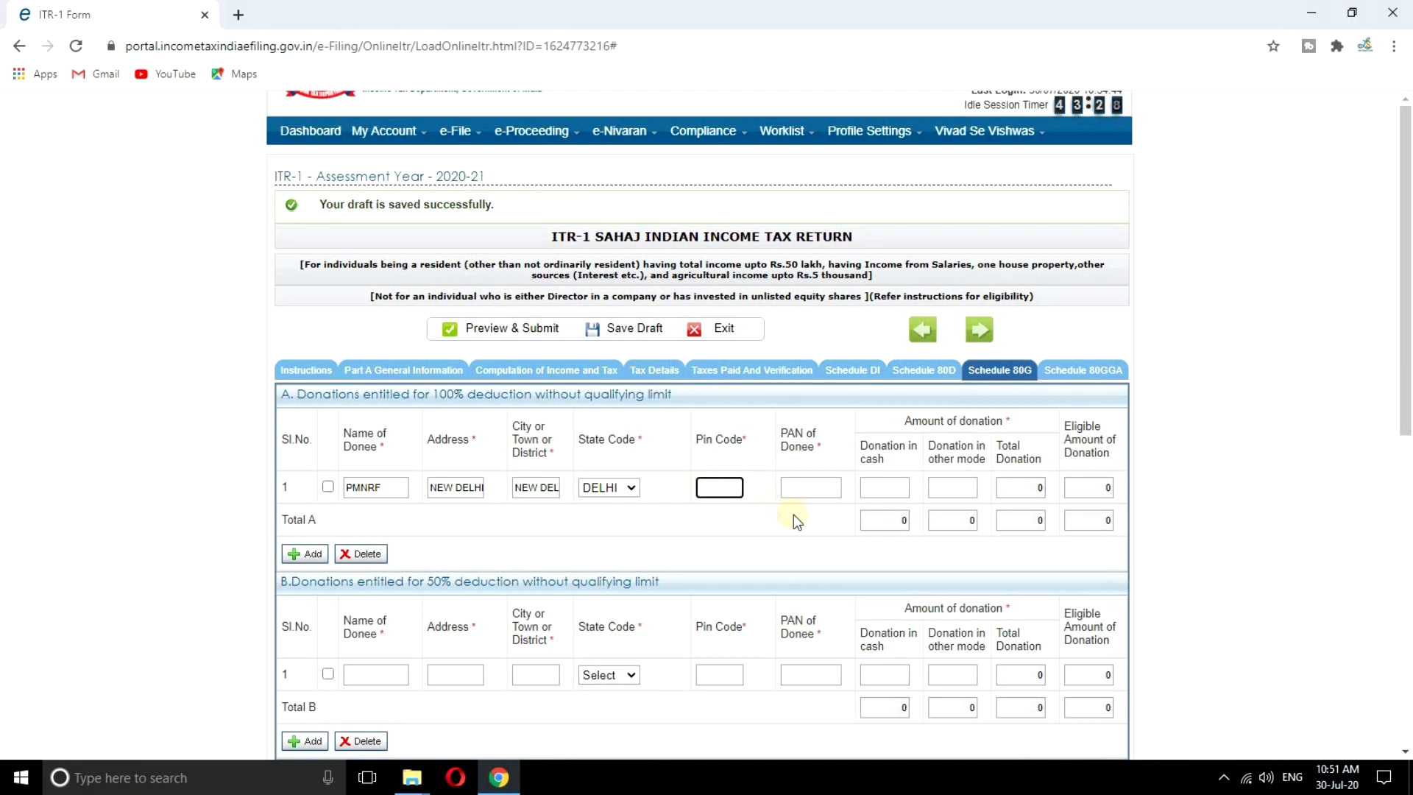
left_click(800, 493)
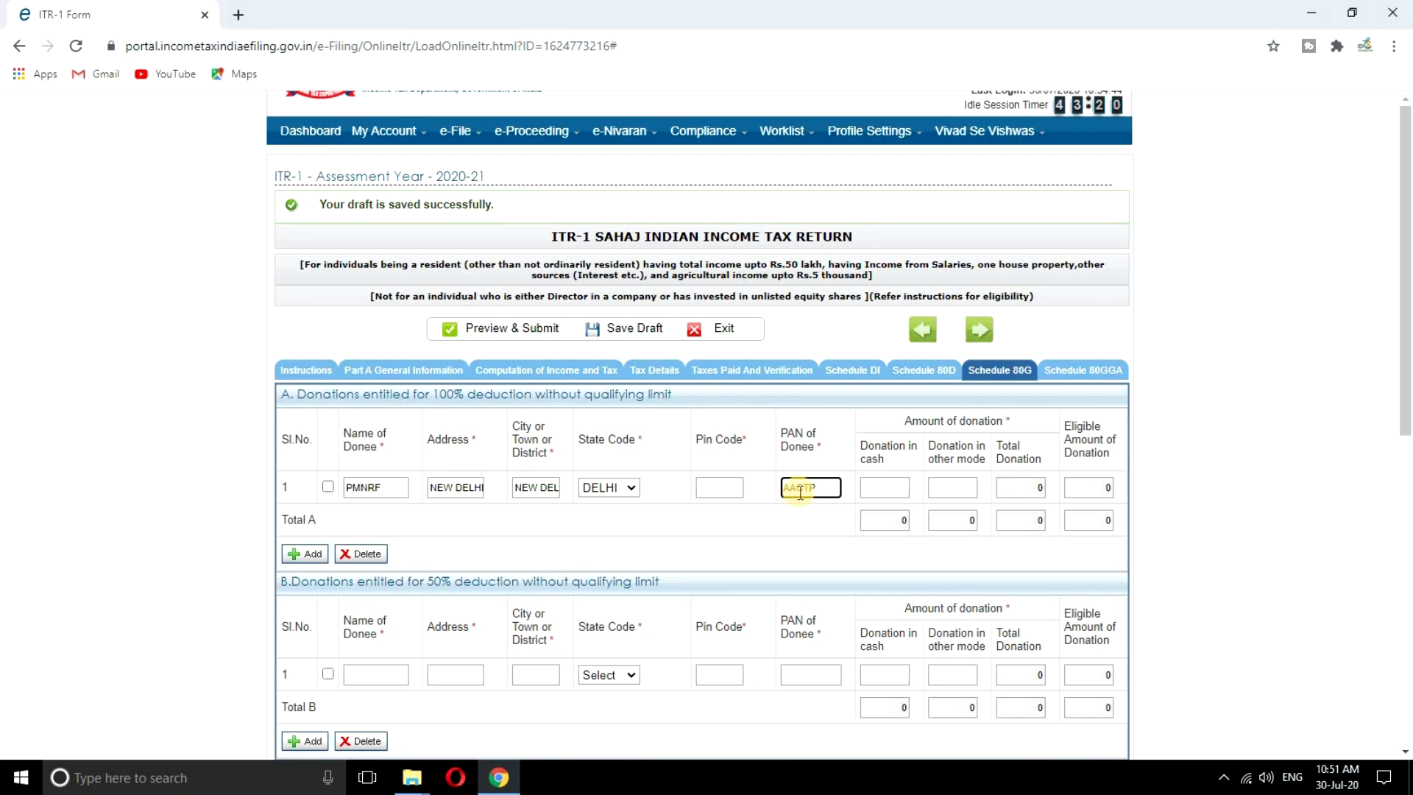
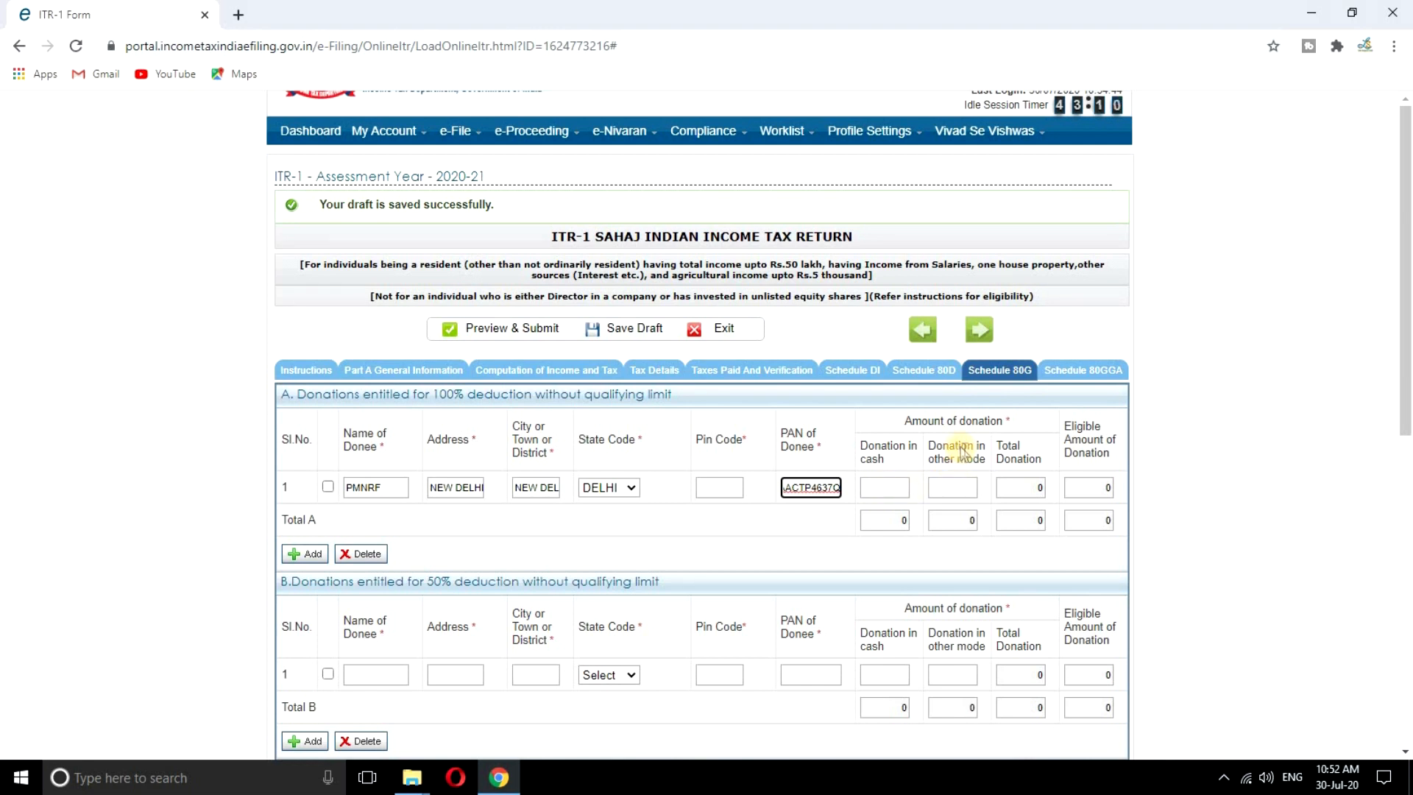
left_click(952, 487)
type("5100")
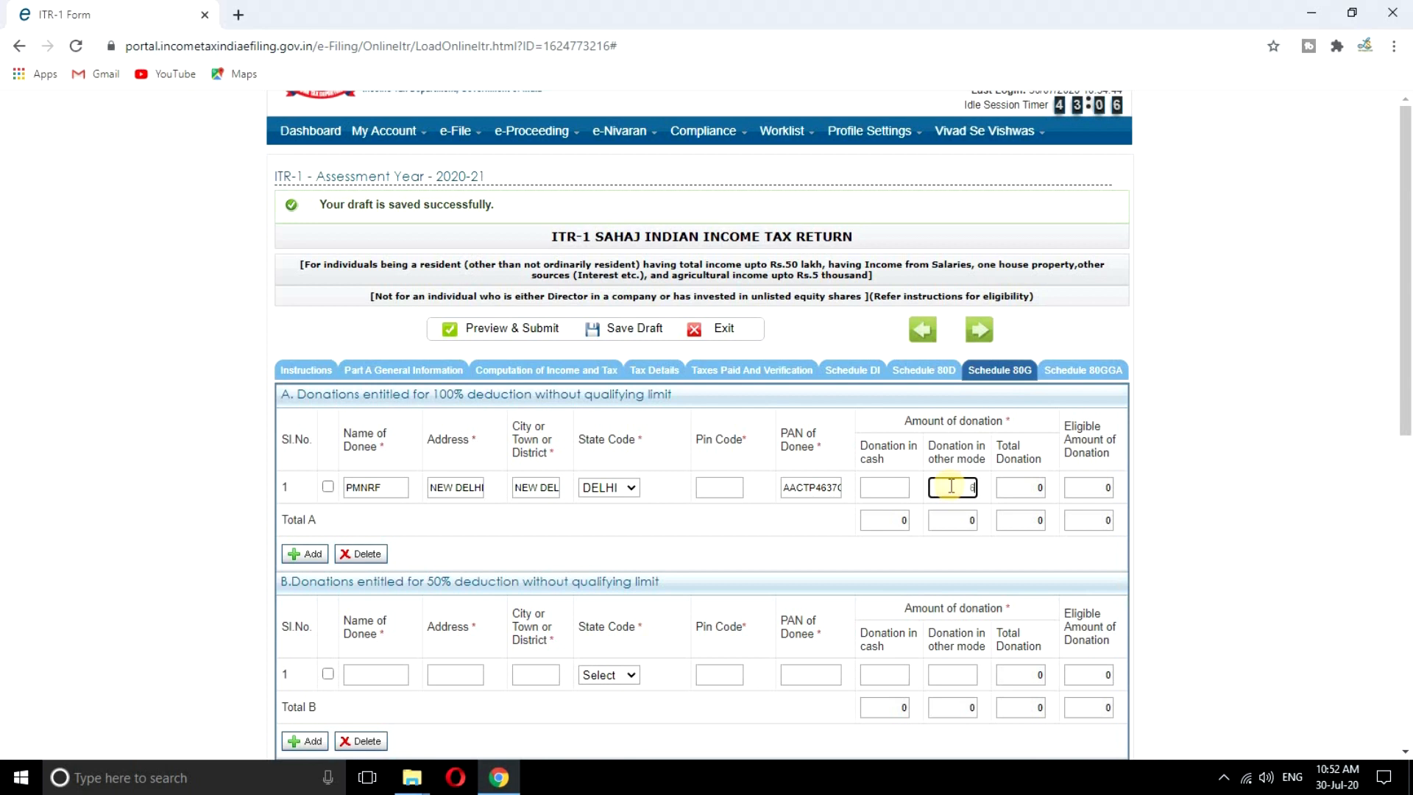
left_click(823, 519)
left_click(823, 517)
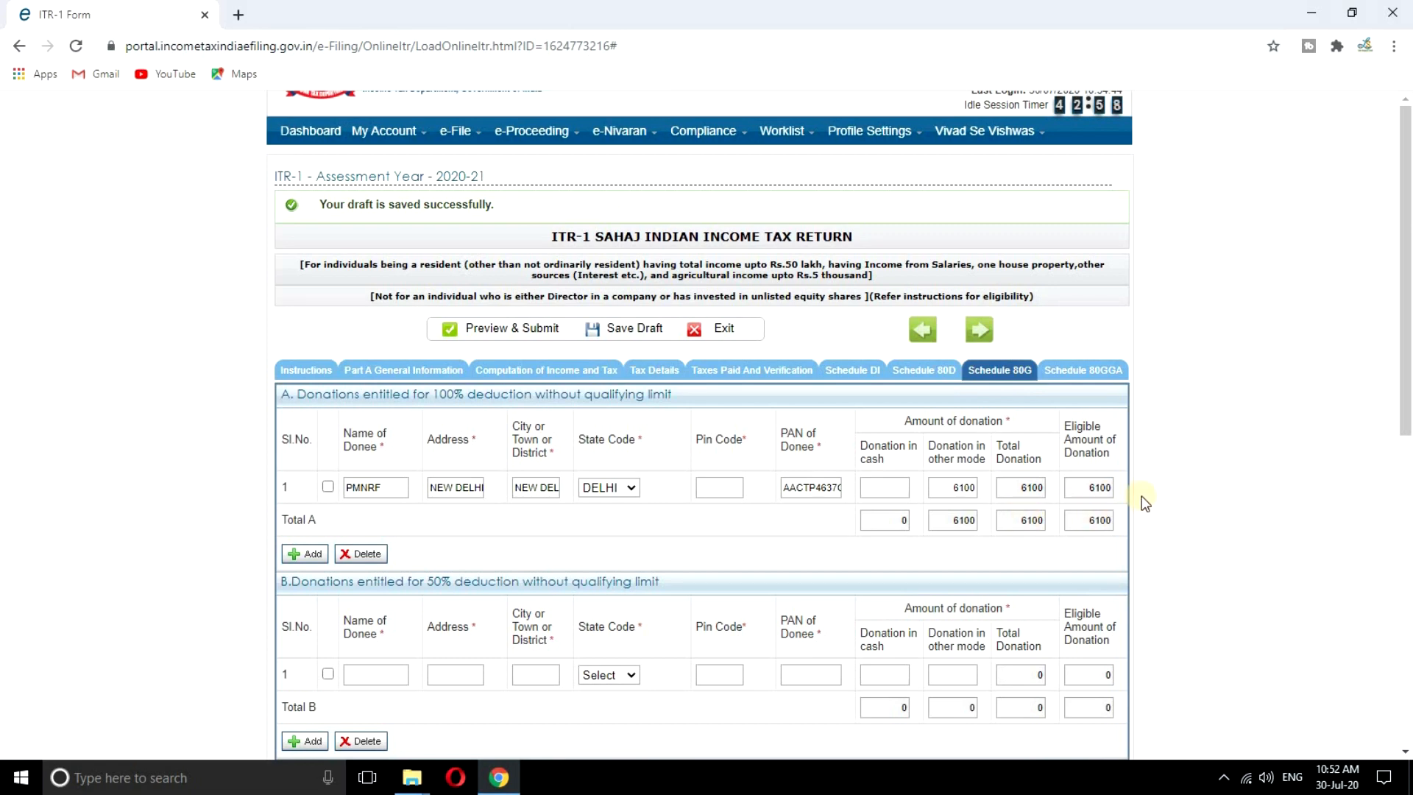
scroll(1145, 502, "down", 1)
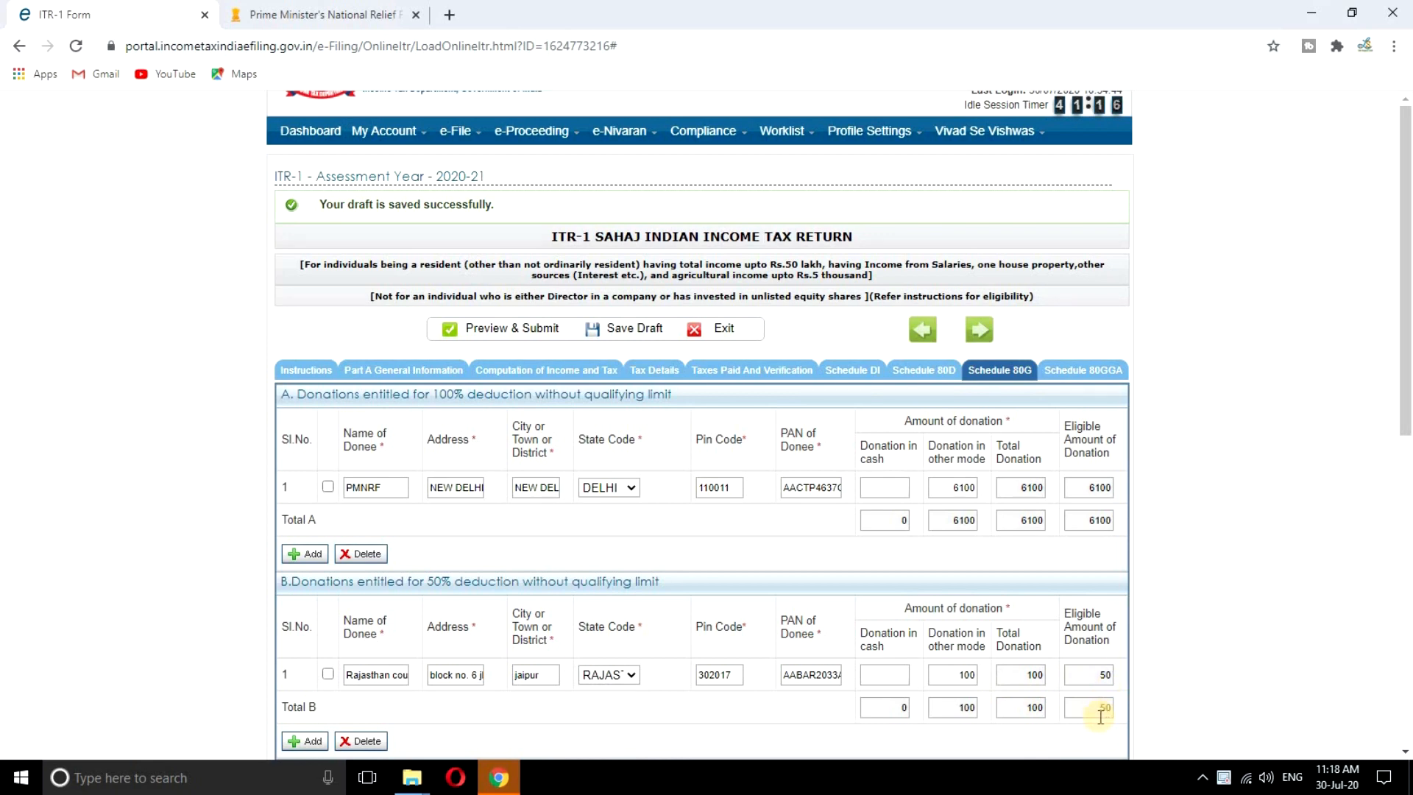
Save the return as a draft with the 100 Jaipur donation (50 eligible) in Schedule 80G
scroll(1101, 718, "down", 5)
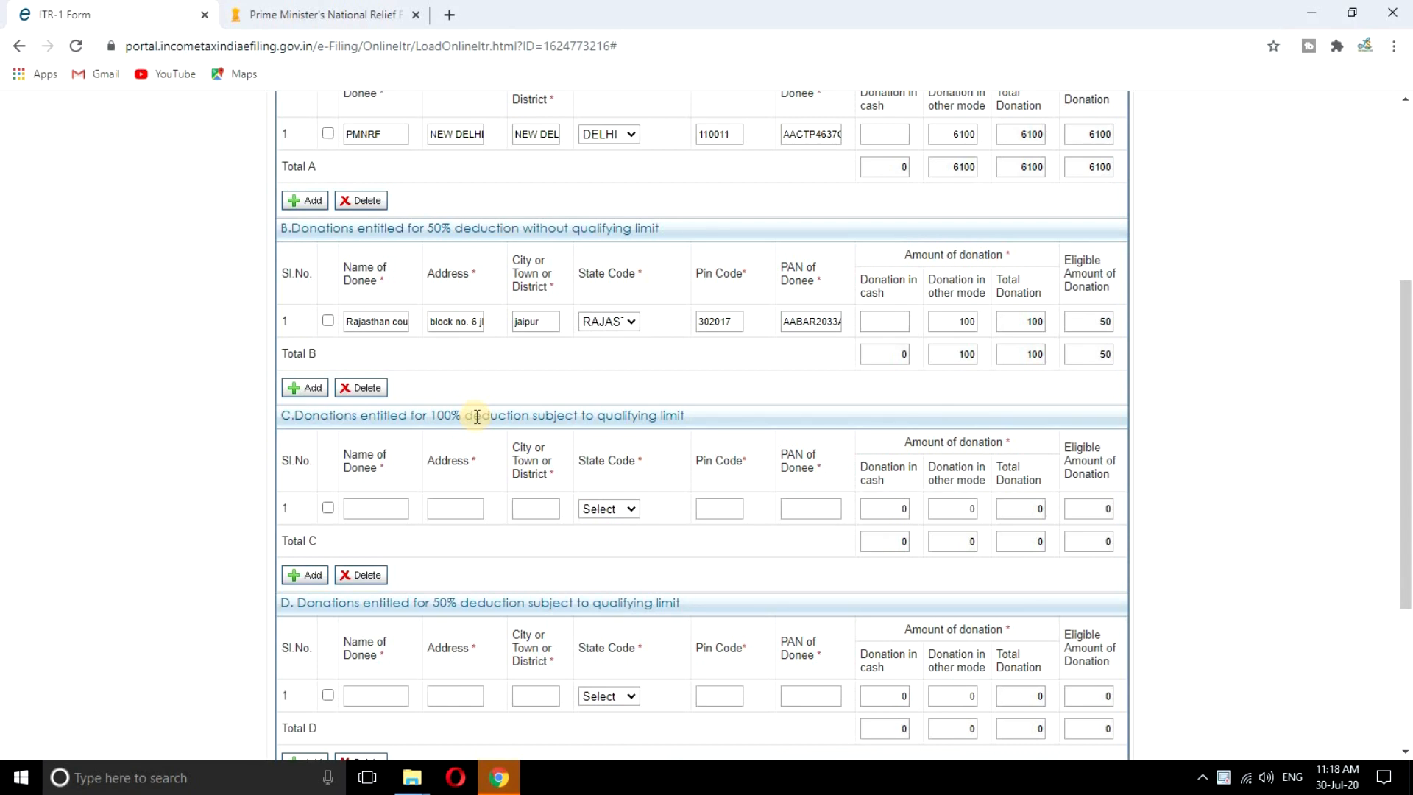
scroll(684, 530, "down", 4)
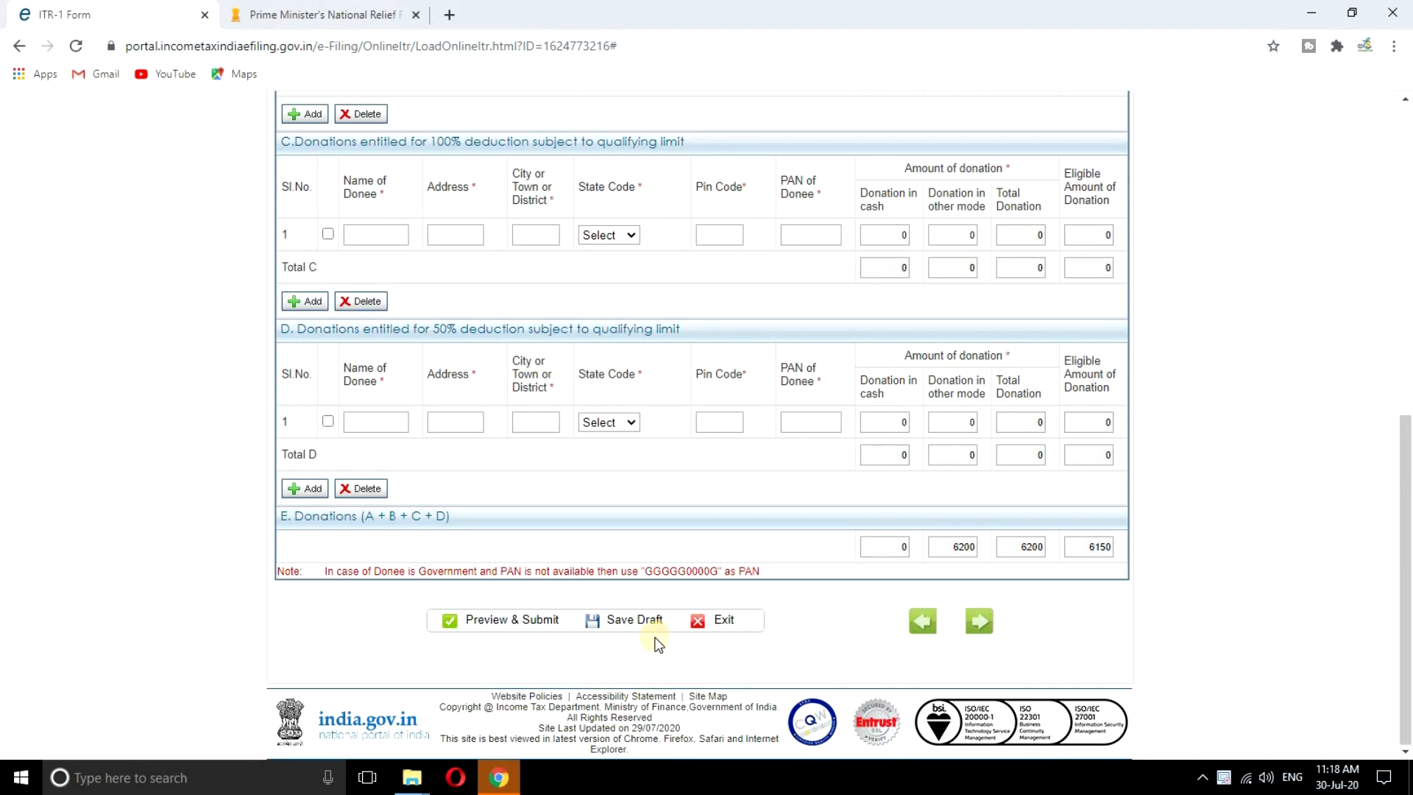
left_click(633, 620)
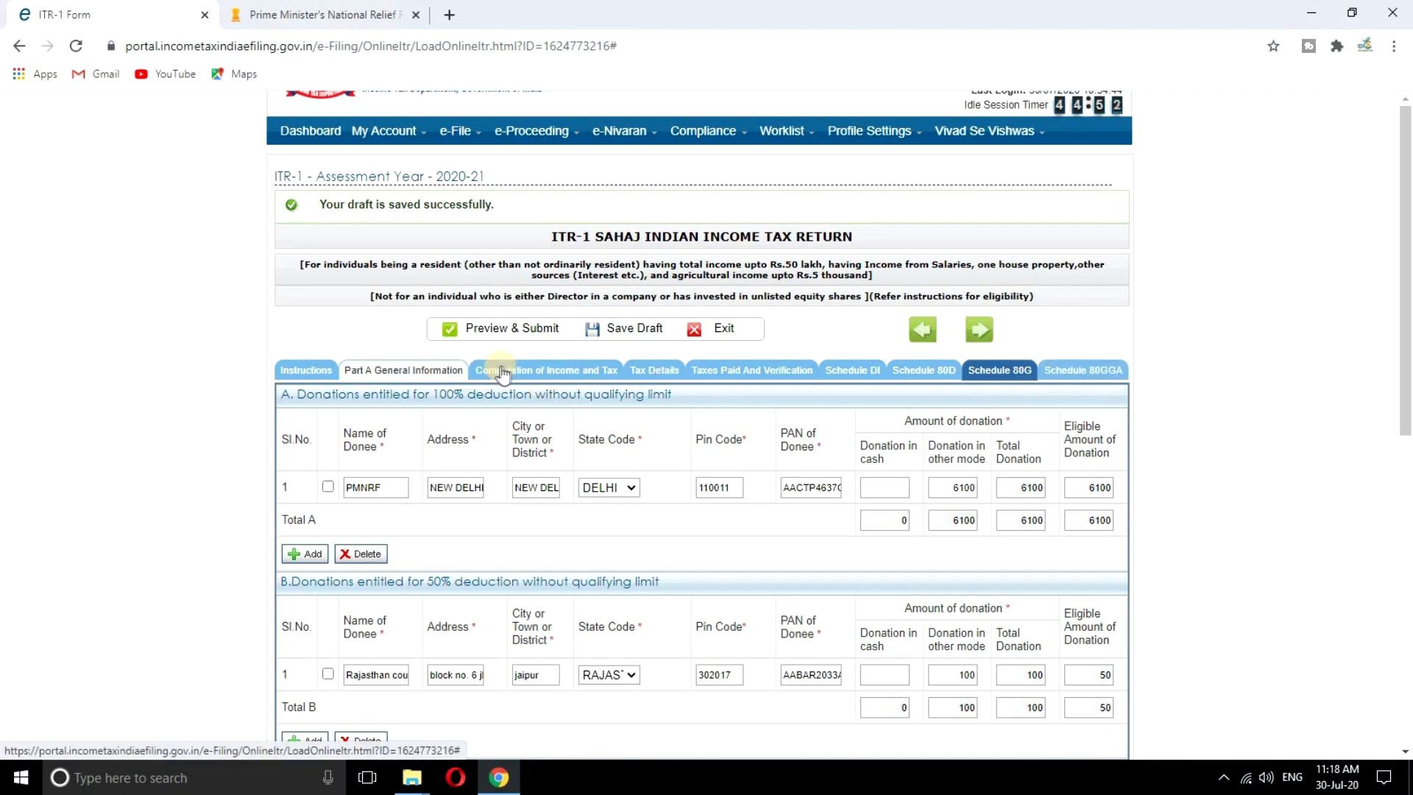
Review the computation: 6150 80G deduction, total income 499800 and tax payable 0
left_click(539, 372)
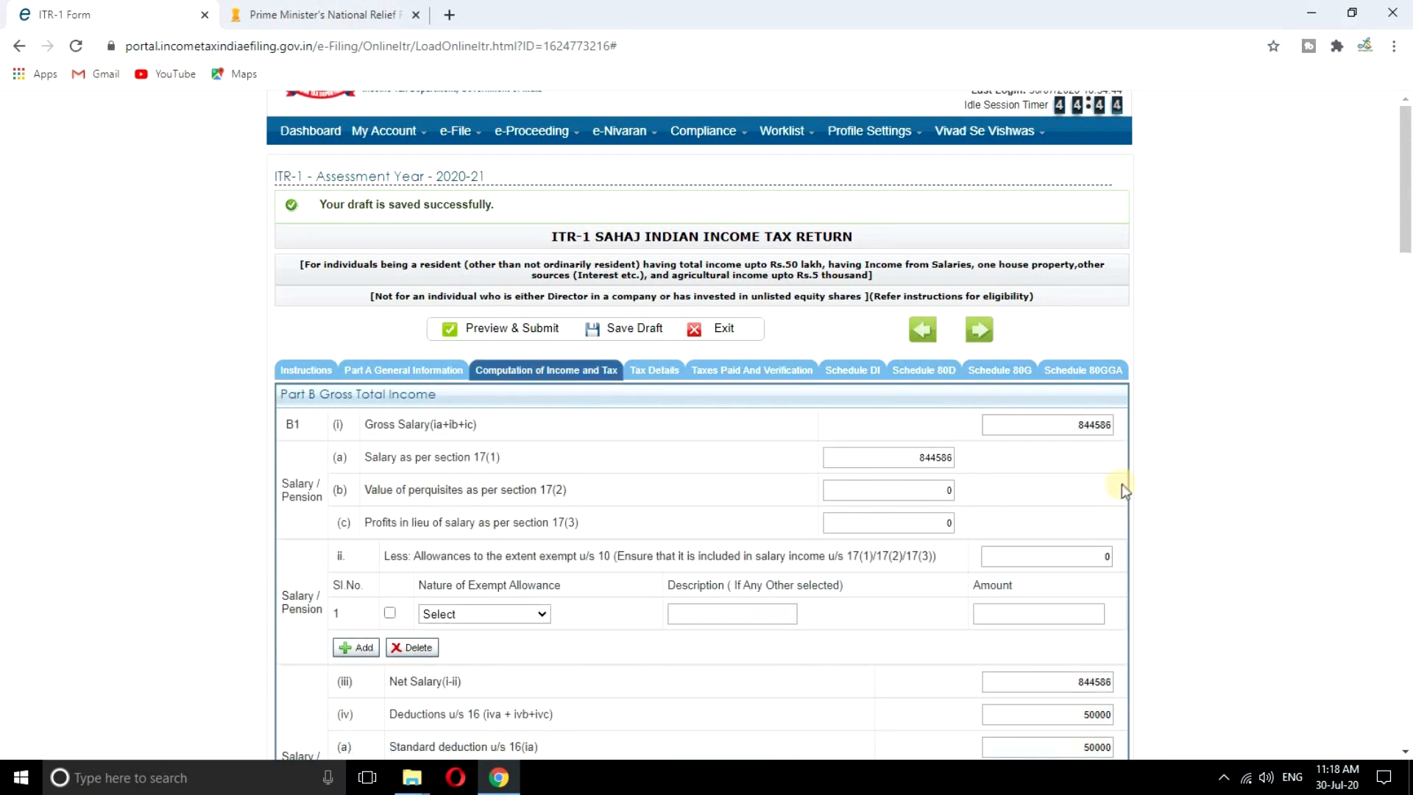
scroll(1119, 486, "down", 5)
scroll(1120, 485, "down", 18)
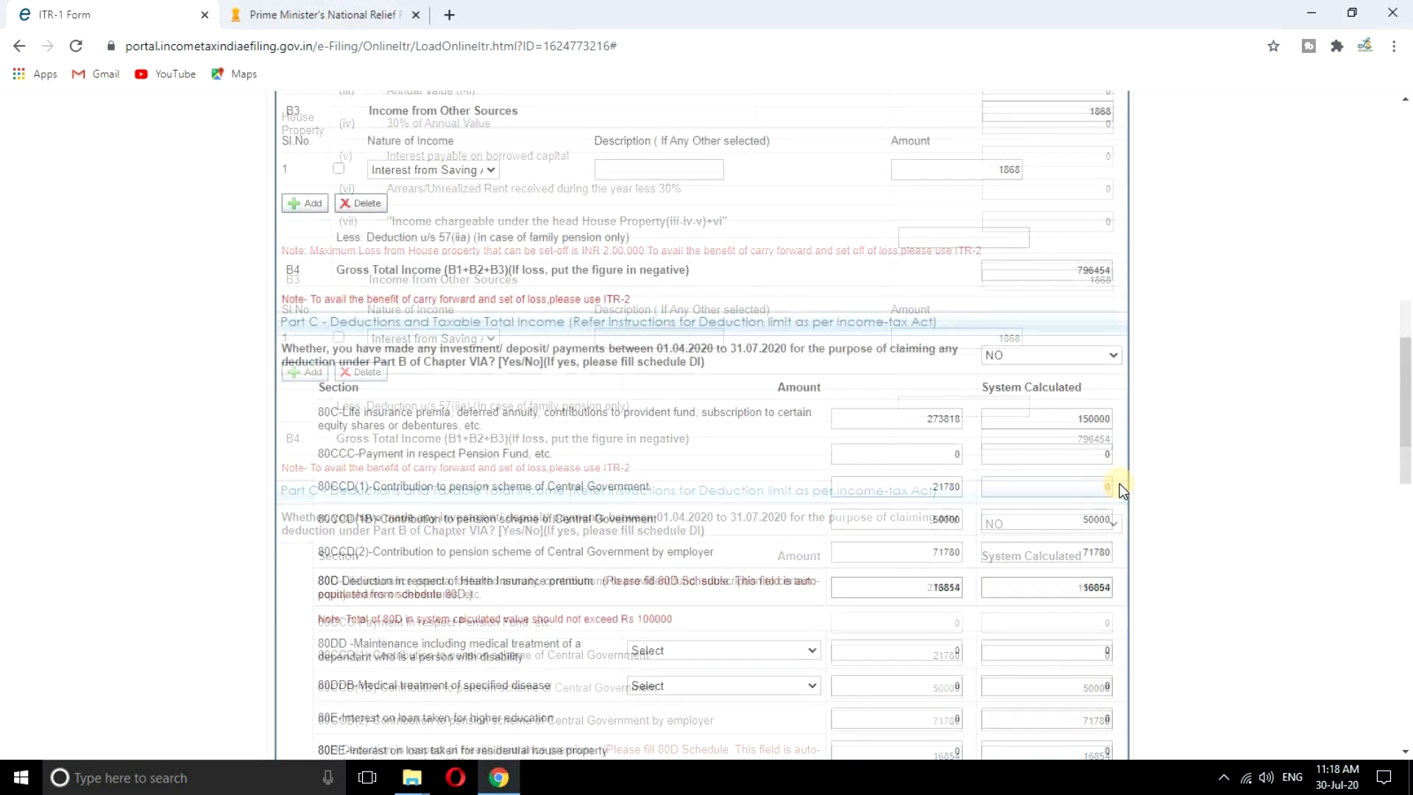
scroll(1116, 485, "down", 9)
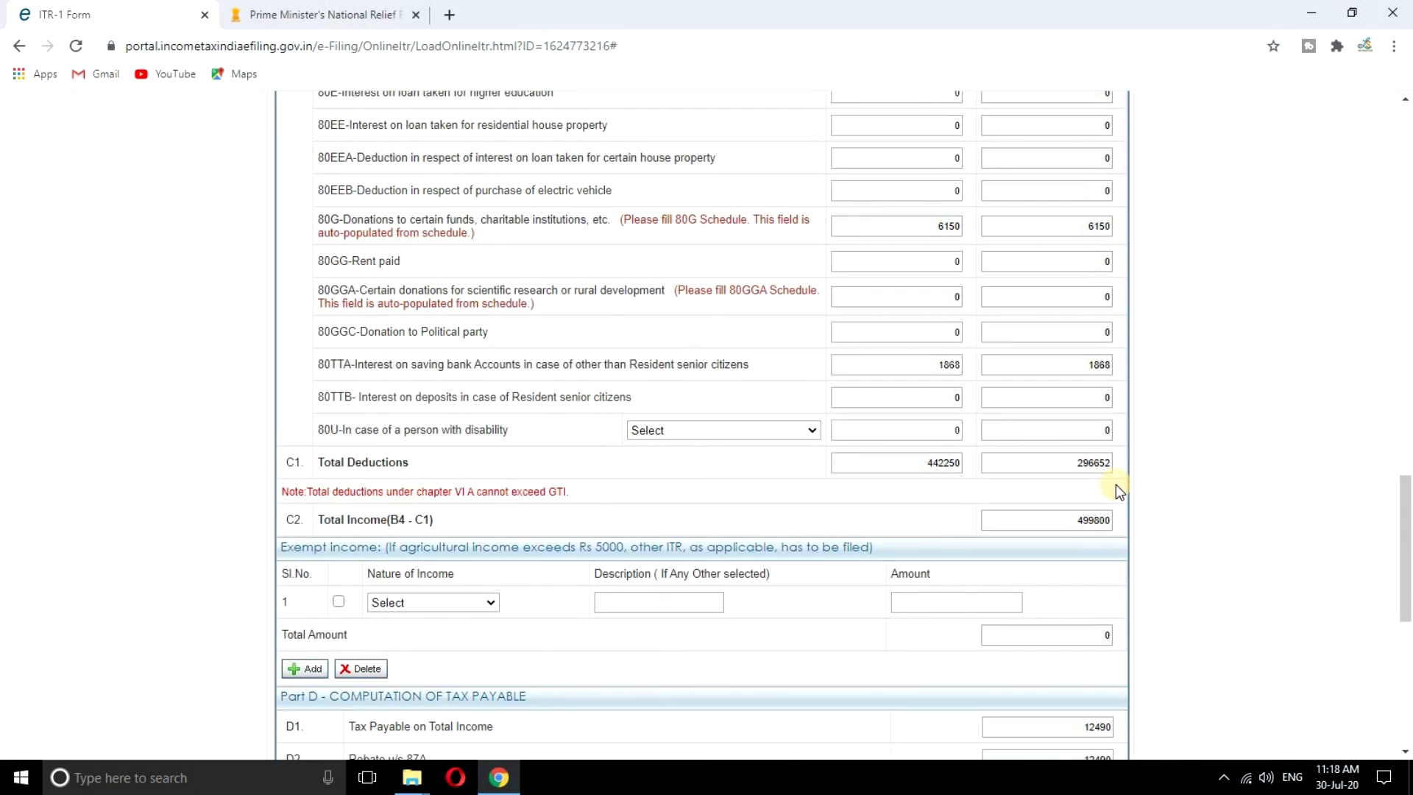
scroll(1056, 324, "up", 4)
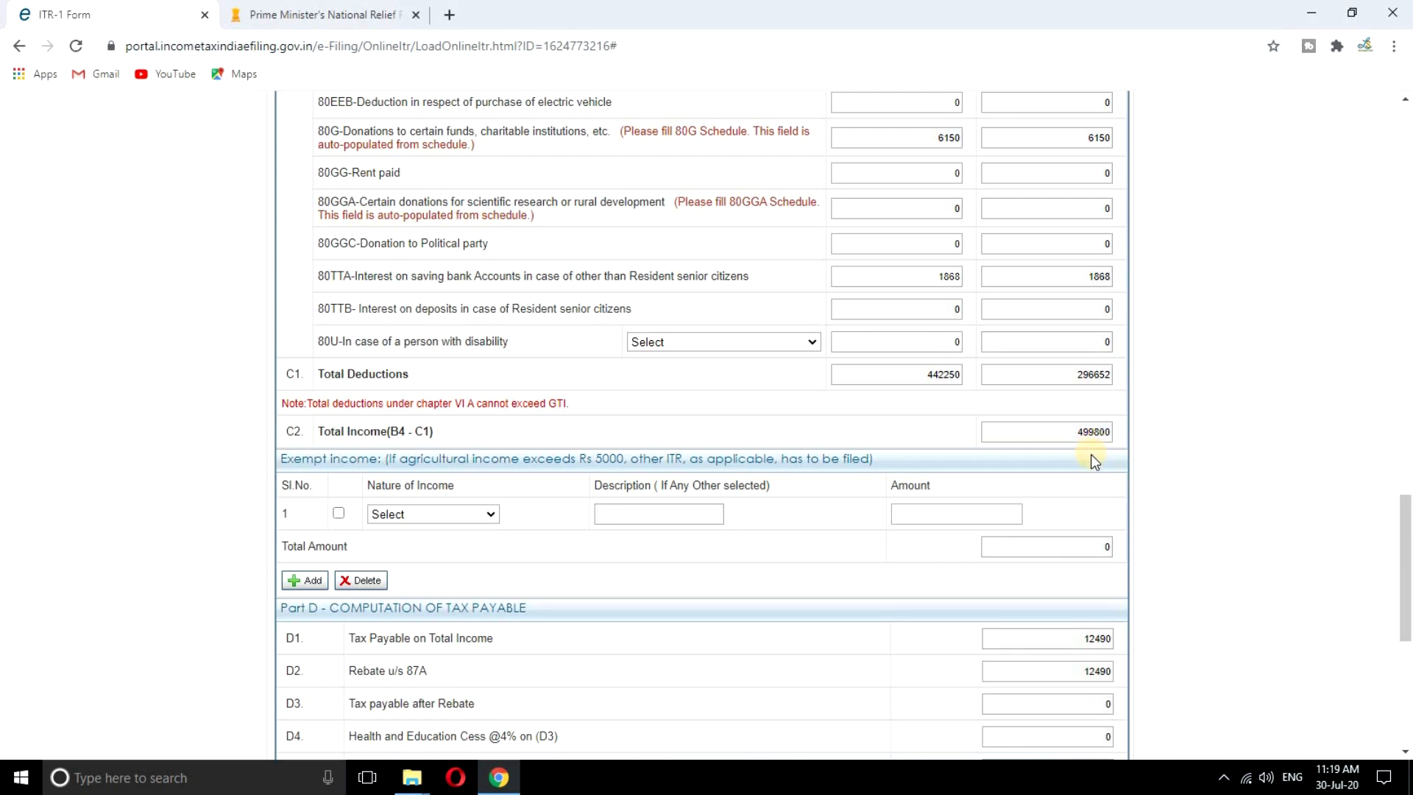
scroll(1091, 452, "down", 2)
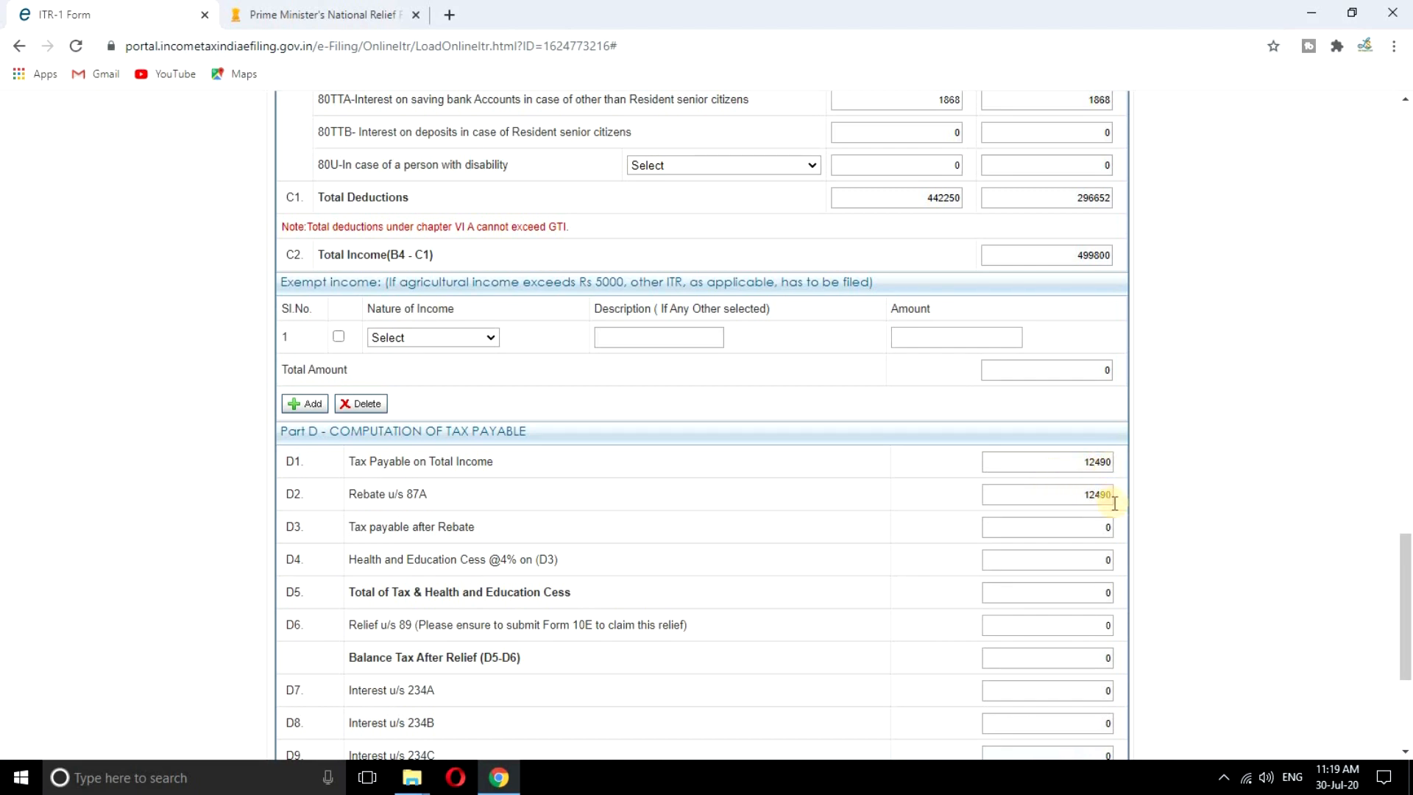
scroll(1102, 492, "down", 2)
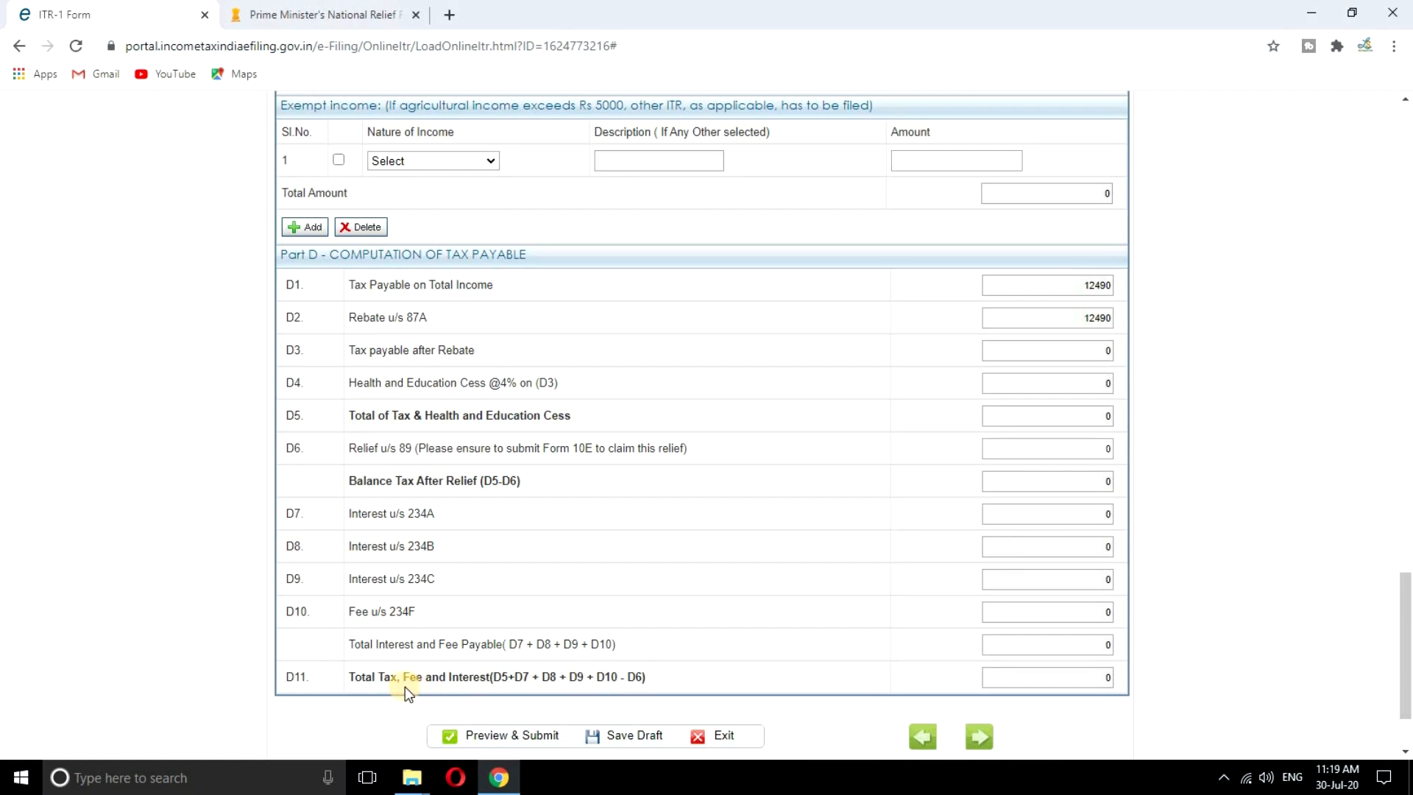
scroll(1050, 671, "down", 1)
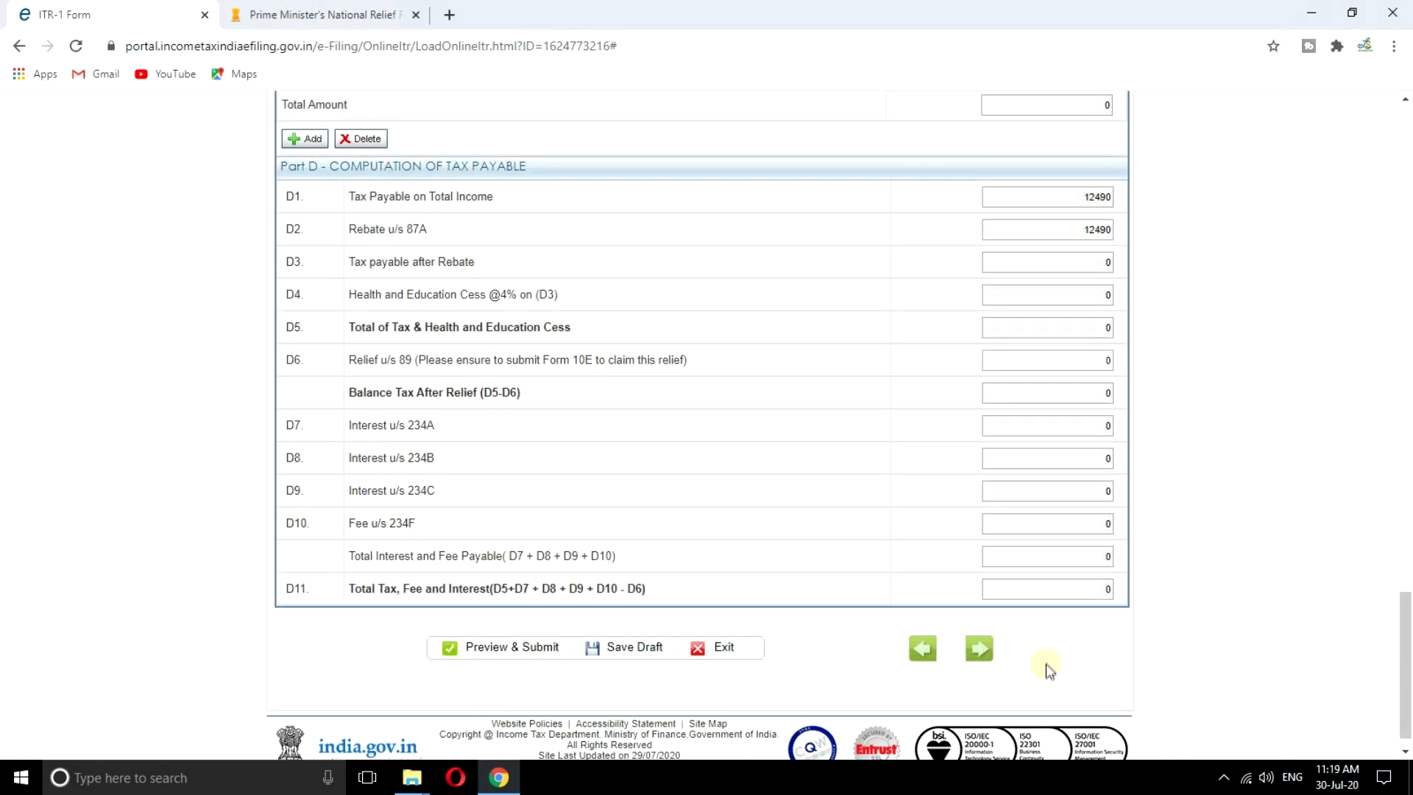
scroll(1047, 662, "up", 15)
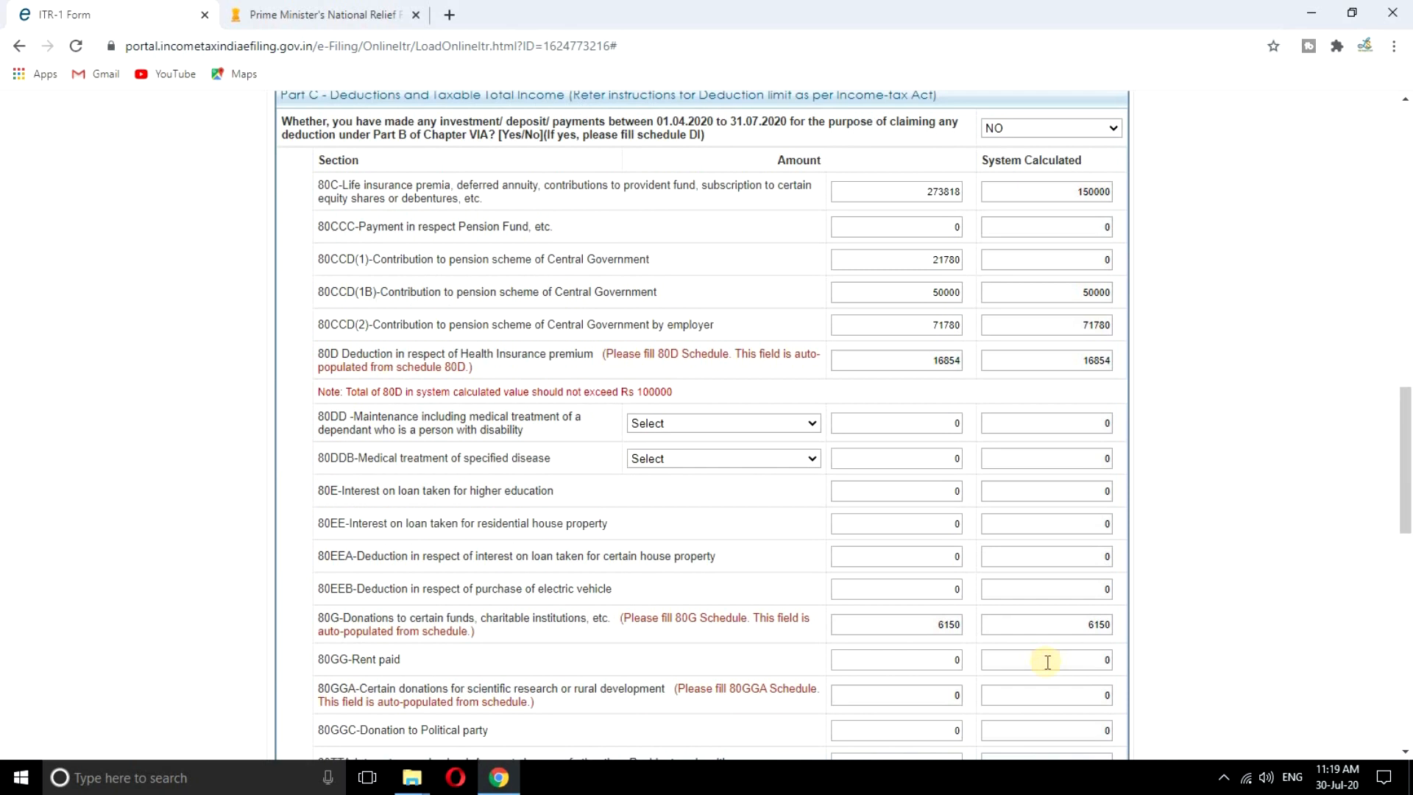
scroll(1048, 661, "up", 15)
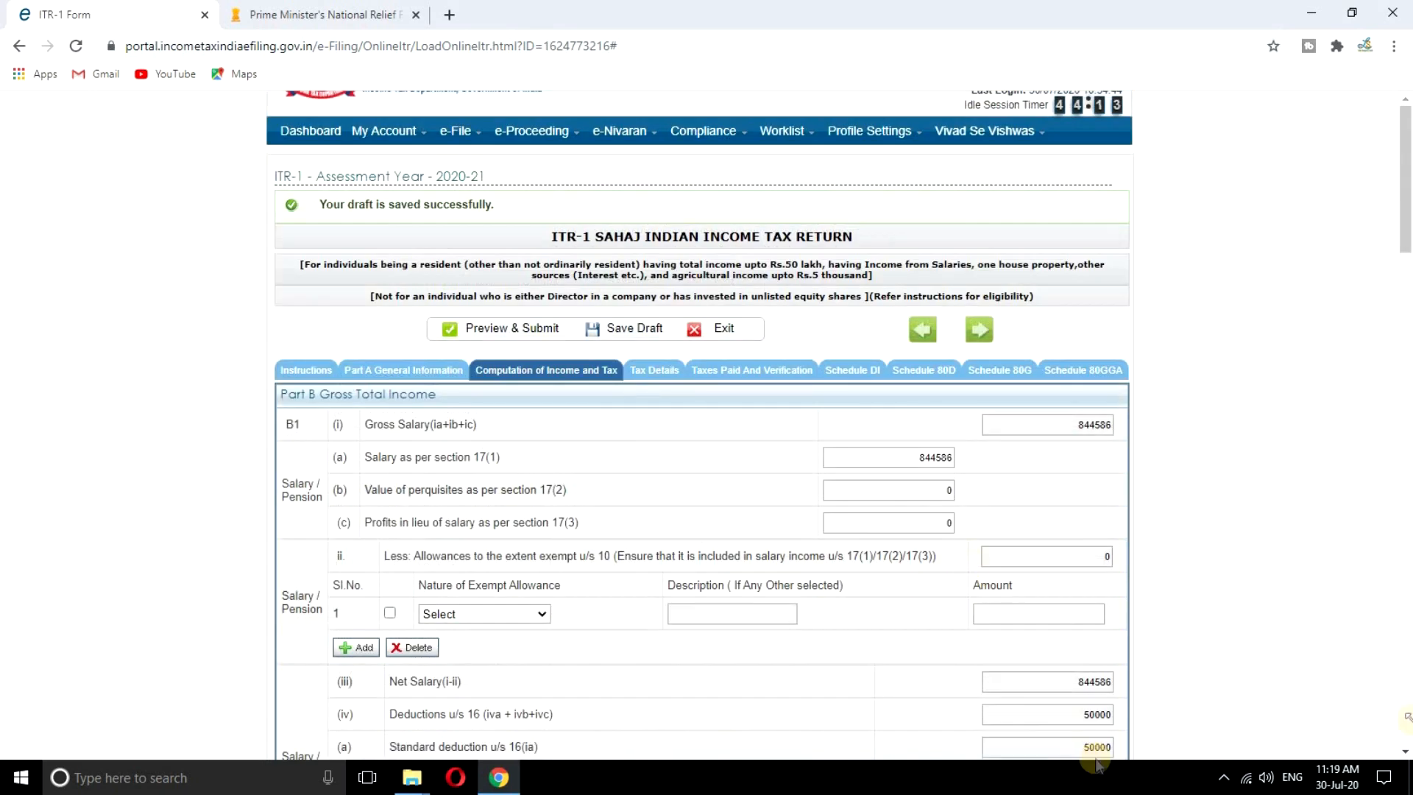
Go through Tax Details to Taxes Paid and Verification, showing a 23380 refund
left_click(642, 372)
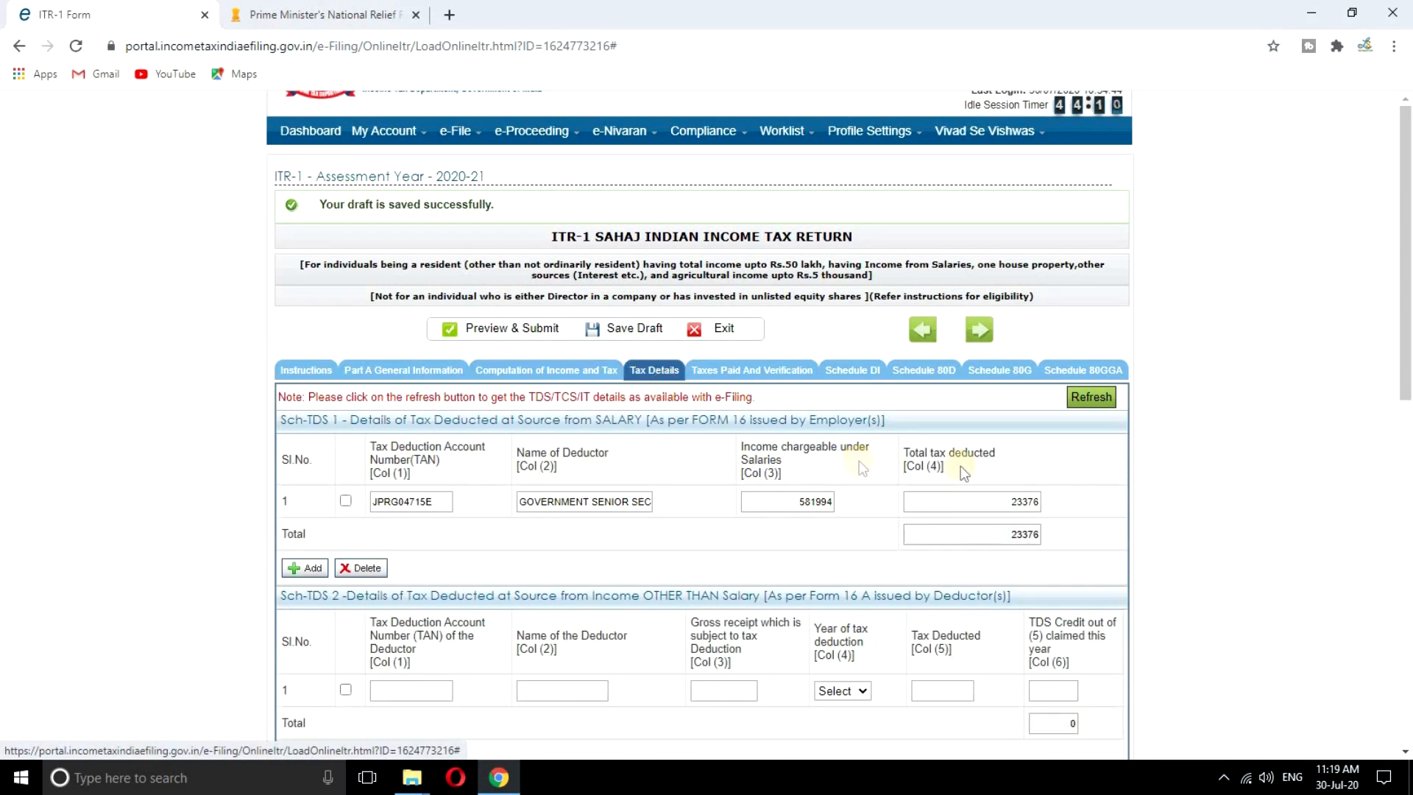
scroll(1059, 501, "down", 1)
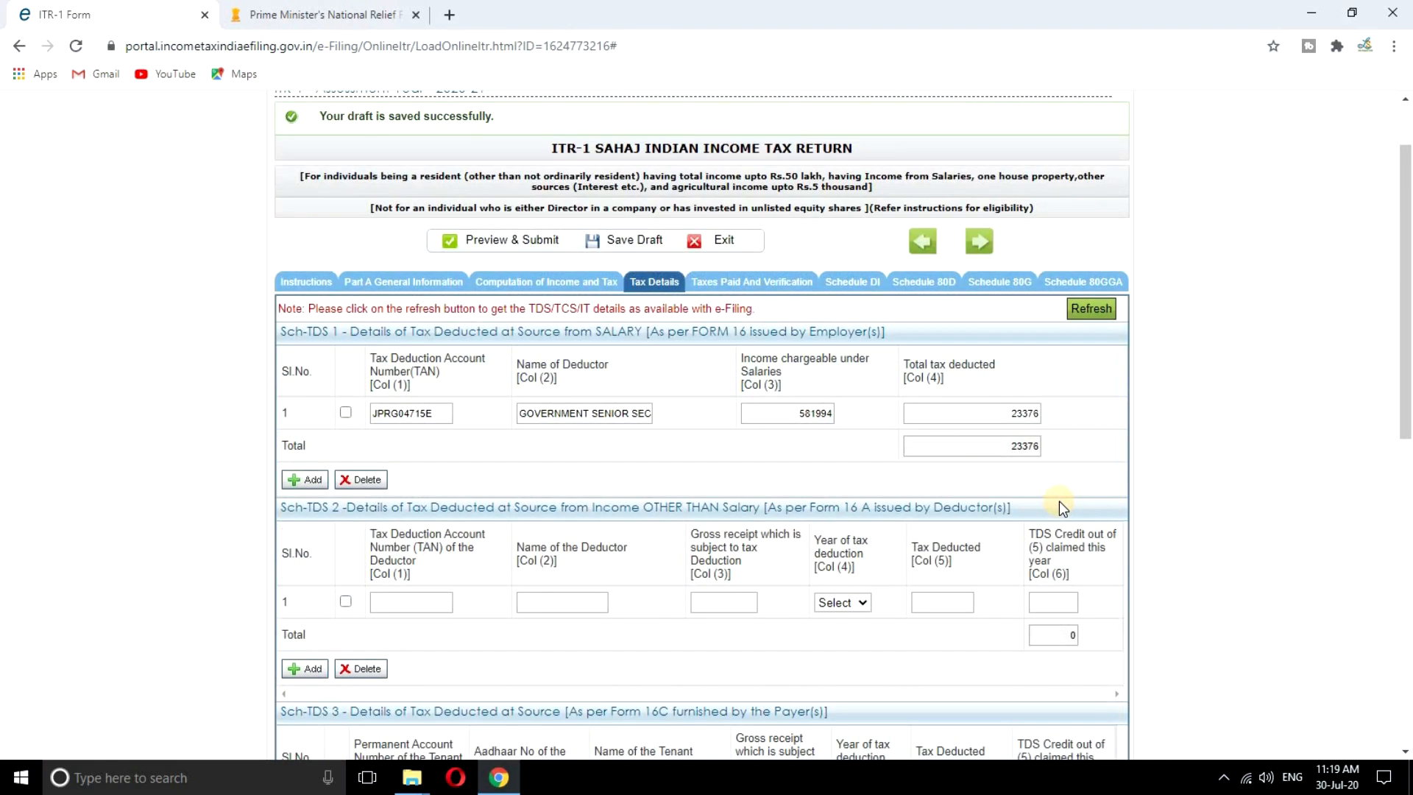
scroll(1059, 501, "down", 8)
scroll(1058, 500, "up", 9)
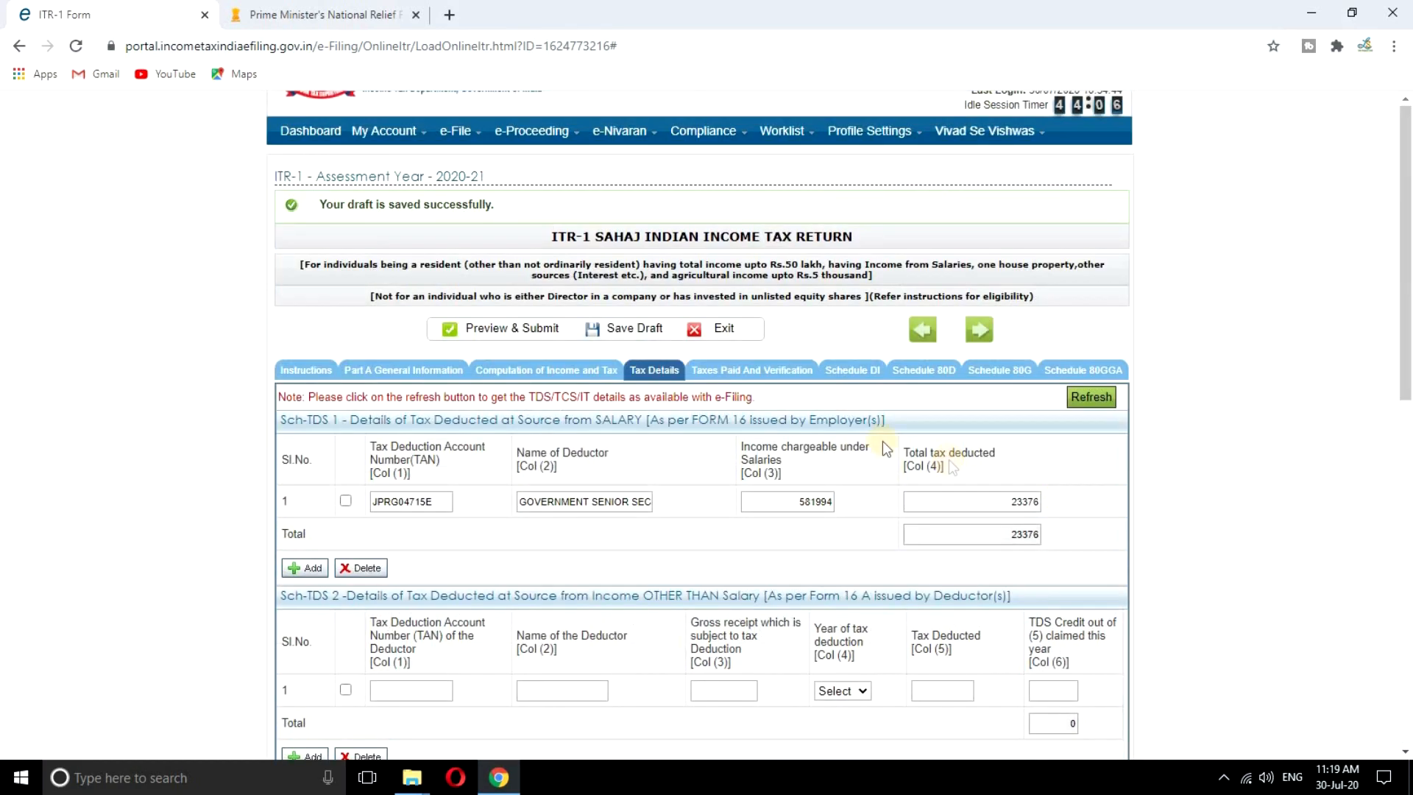
left_click(732, 372)
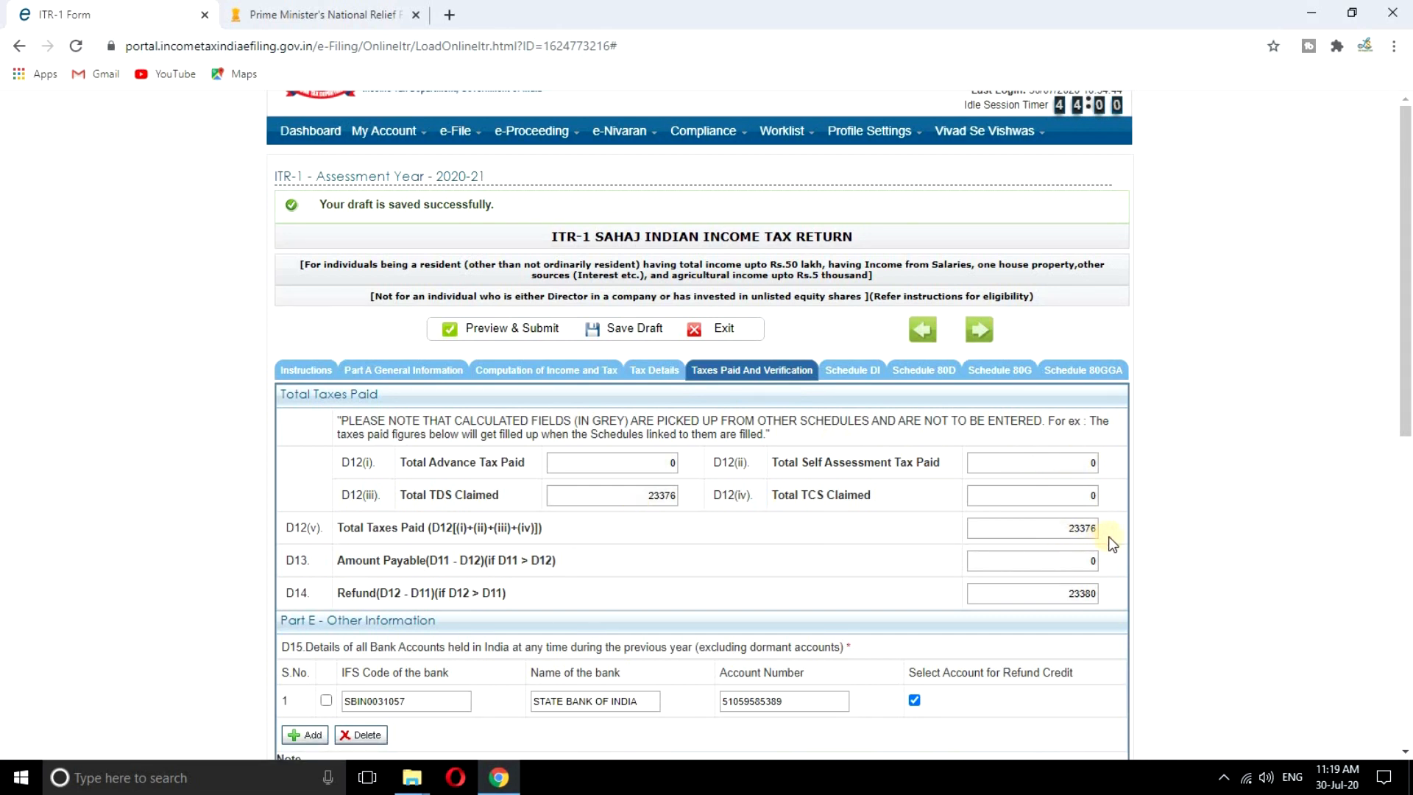
Declare the filing capacity as Self in the verification section
scroll(1111, 541, "down", 3)
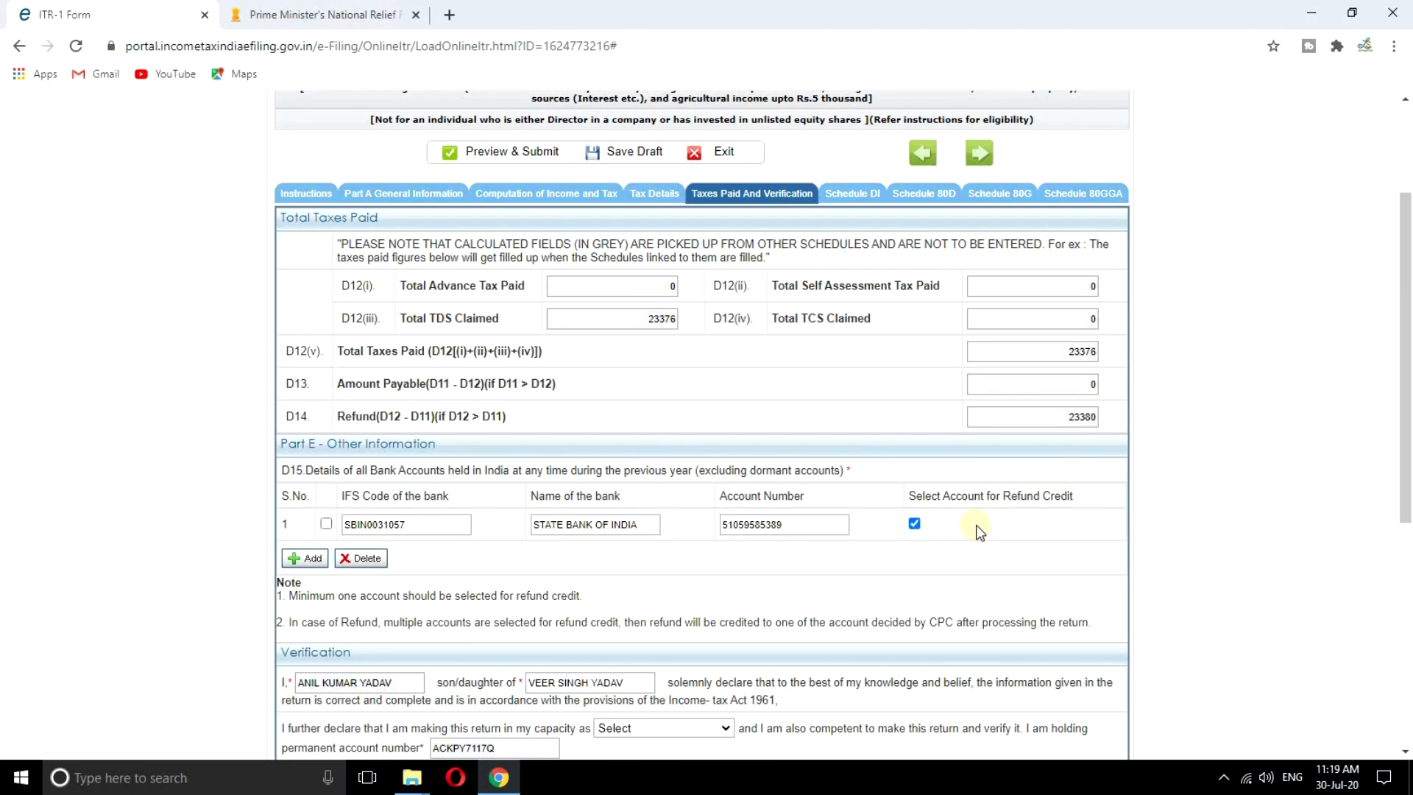
scroll(974, 524, "down", 3)
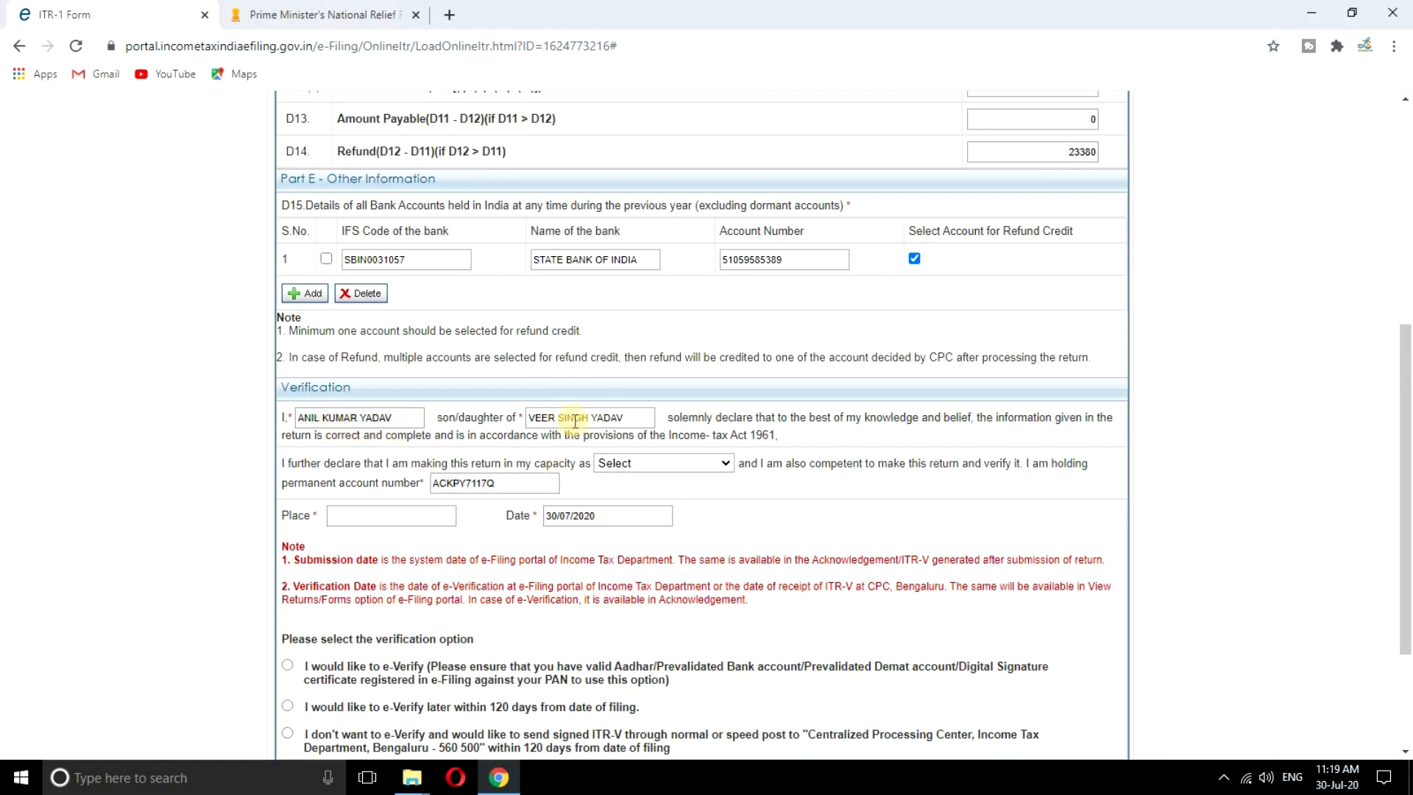
left_click(700, 462)
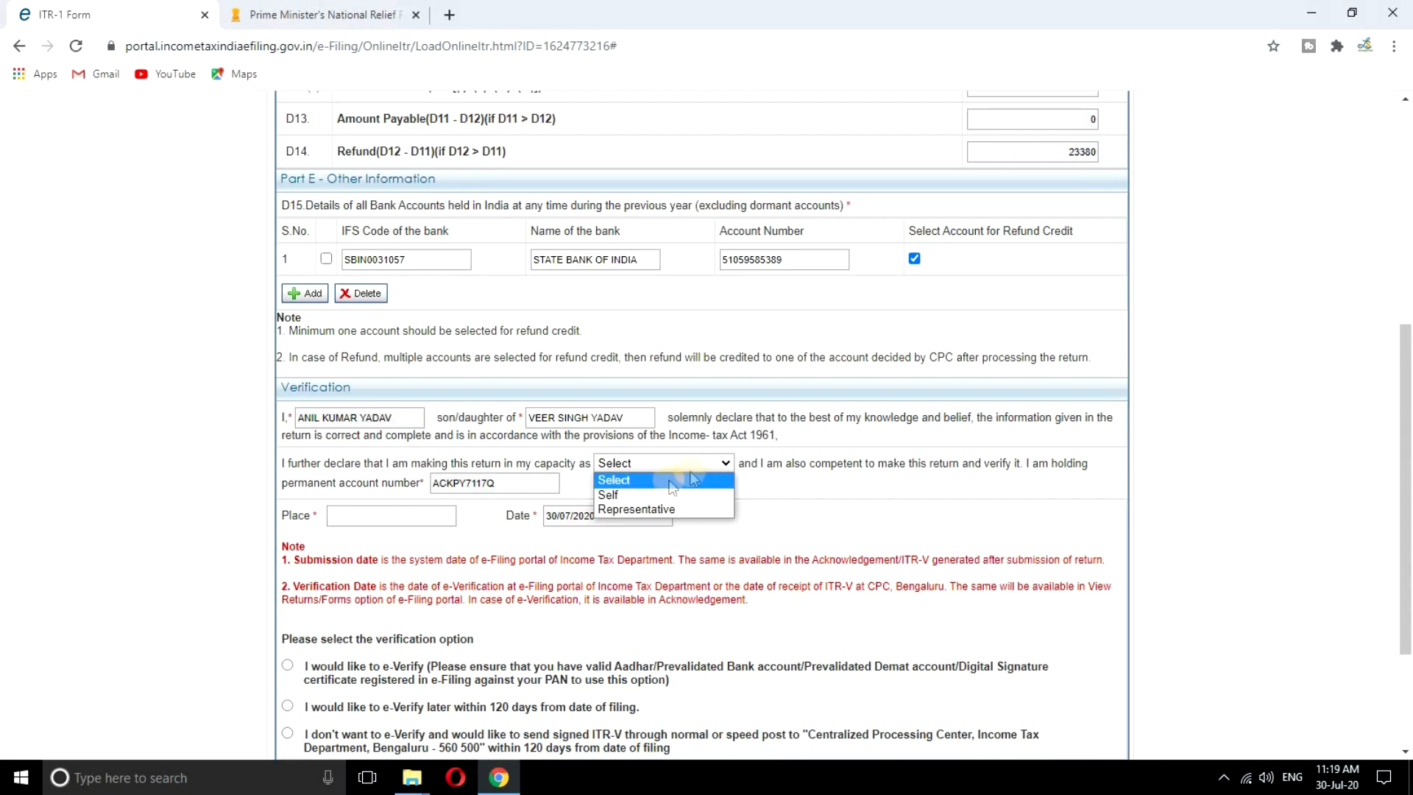
left_click(630, 496)
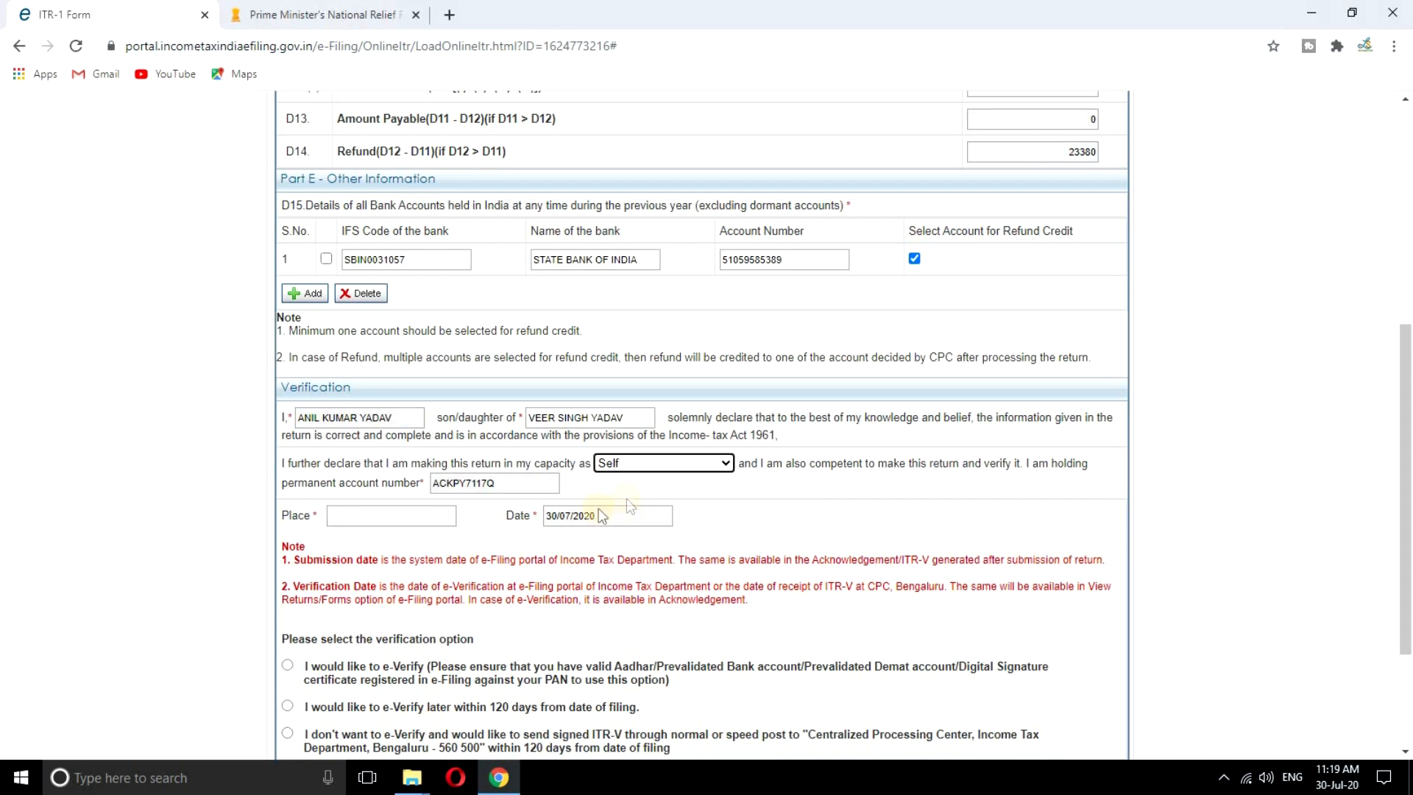
Enter ALWAR as the place of verification and choose to e-Verify the return now
left_click(382, 516)
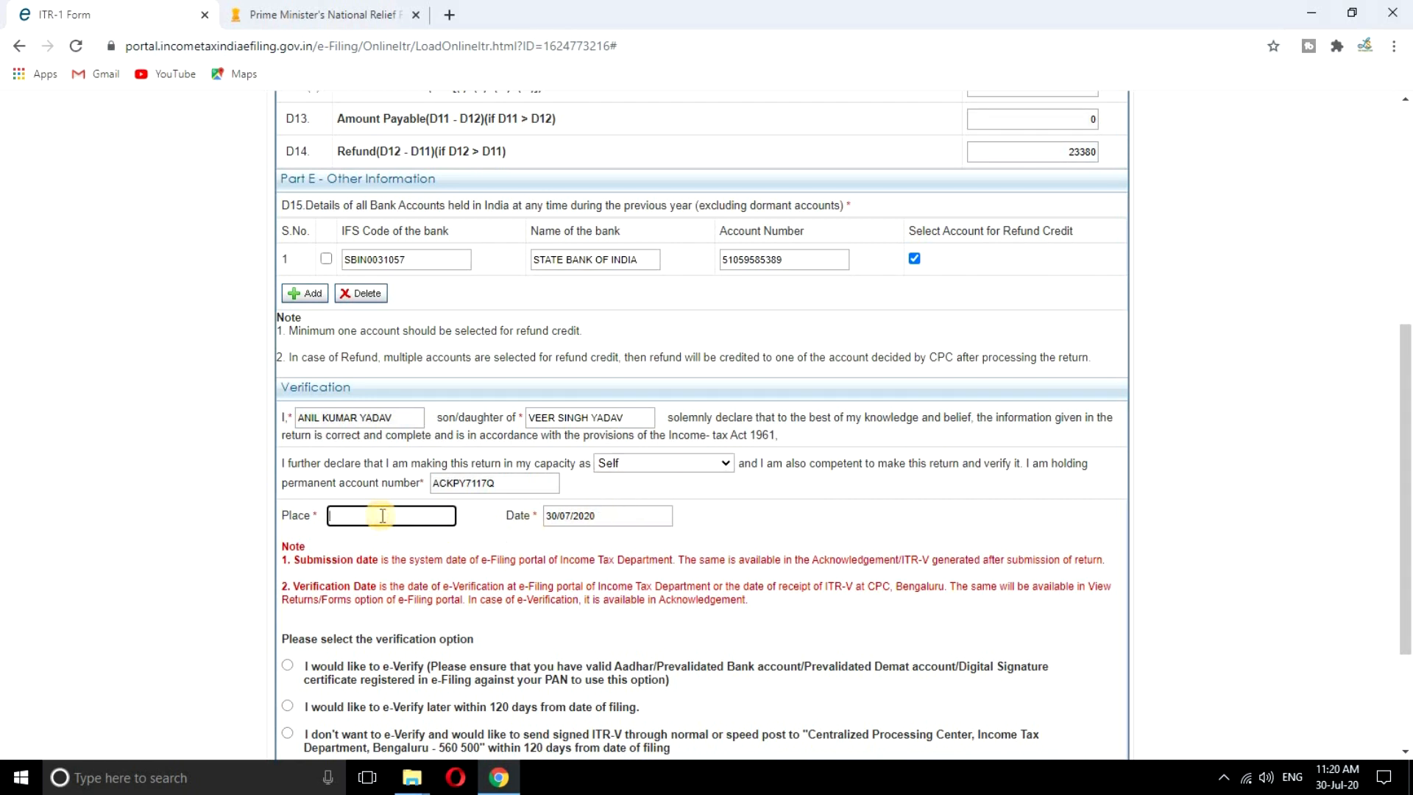
type("aLWAR")
key("BackSpace")
key("BackSpace")
key("BackSpace")
key("BackSpace")
key("BackSpace")
type("ALWAR")
scroll(736, 531, "down", 2)
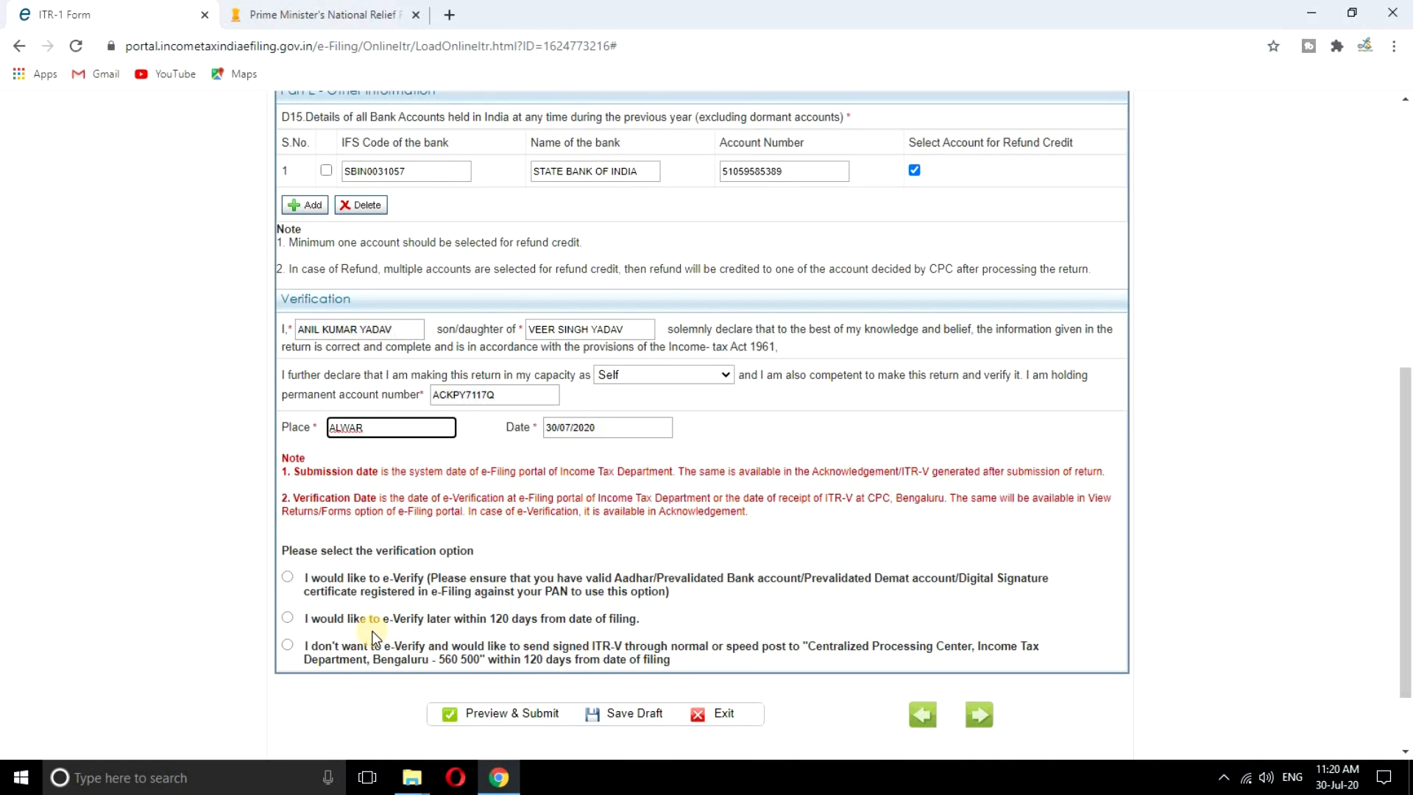
left_click(288, 577)
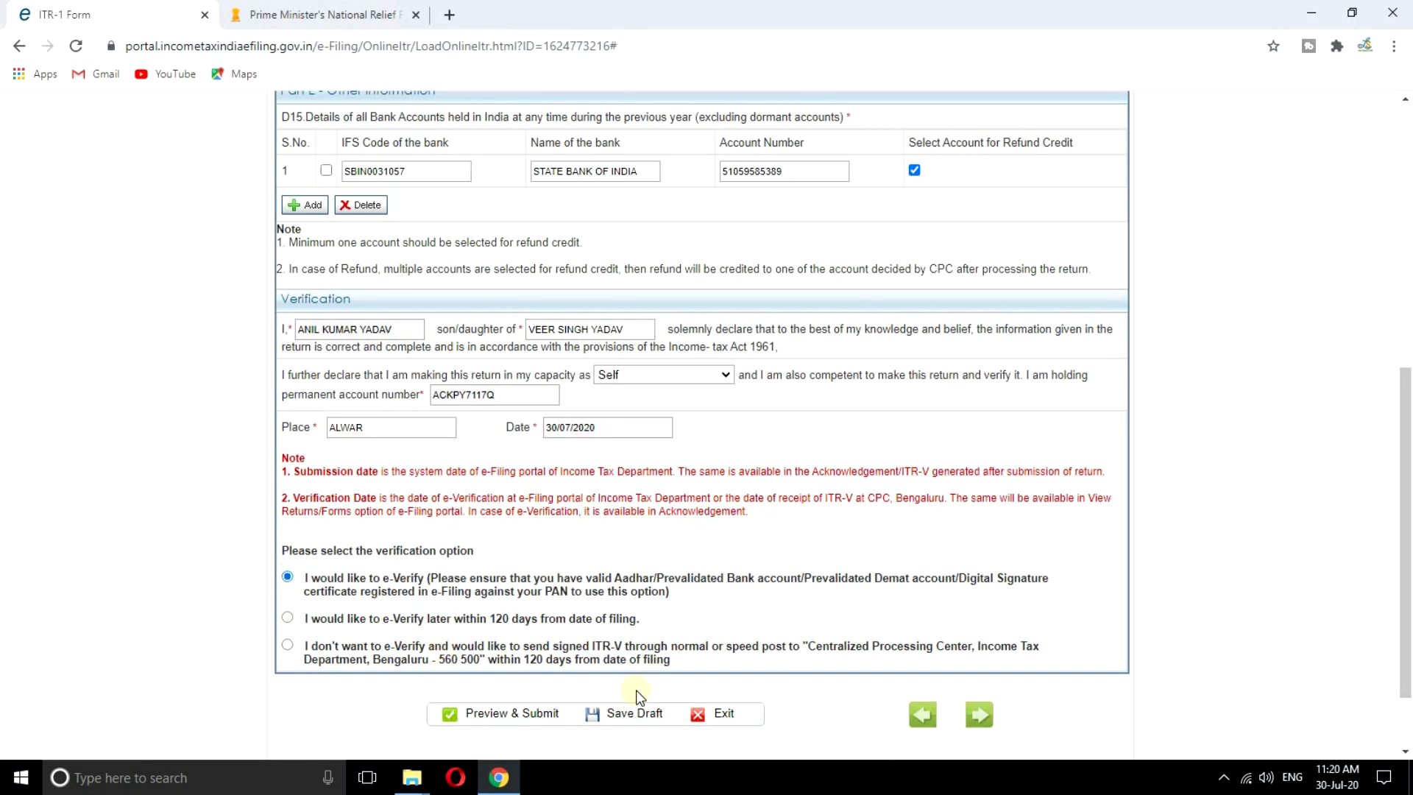
Save the draft again and confirm opening the Preview & Submit page
left_click(631, 719)
left_click(526, 720)
left_click(790, 180)
Scroll through the ITR-1 preview, checking total income 499800 and the 23380 refund
scroll(1148, 435, "down", 8)
scroll(1148, 435, "down", 7)
scroll(1085, 414, "down", 10)
scroll(1087, 421, "down", 8)
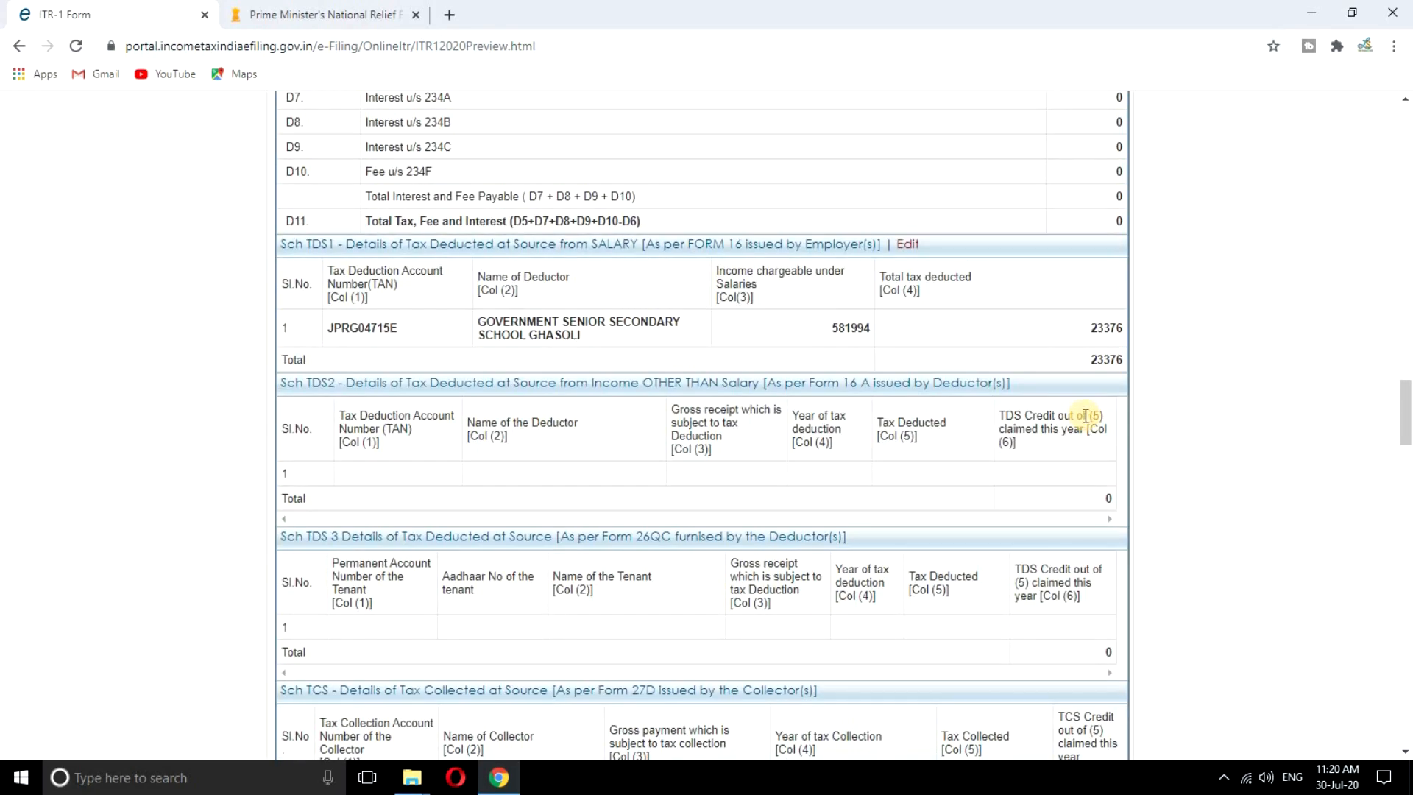
scroll(1084, 416, "down", 9)
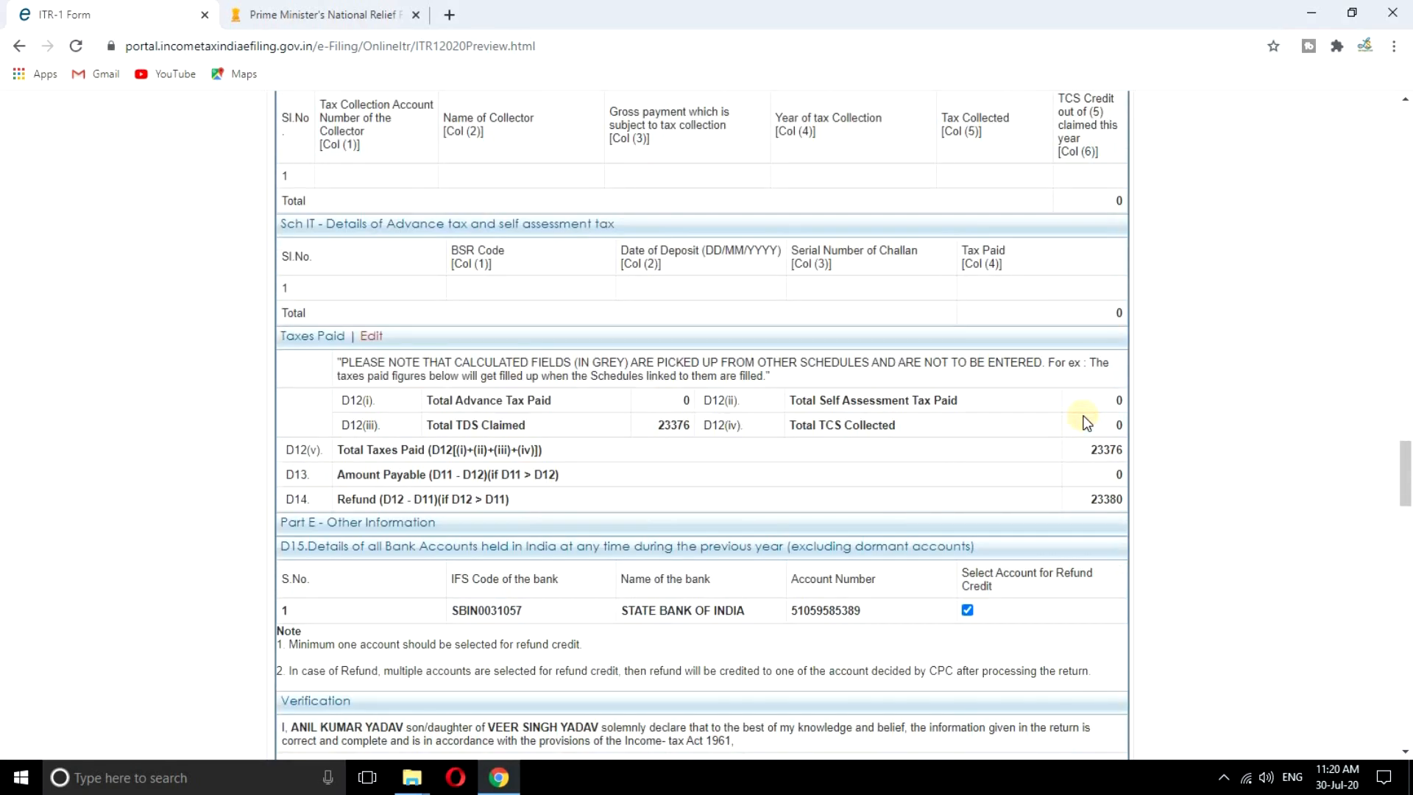
scroll(1082, 415, "down", 18)
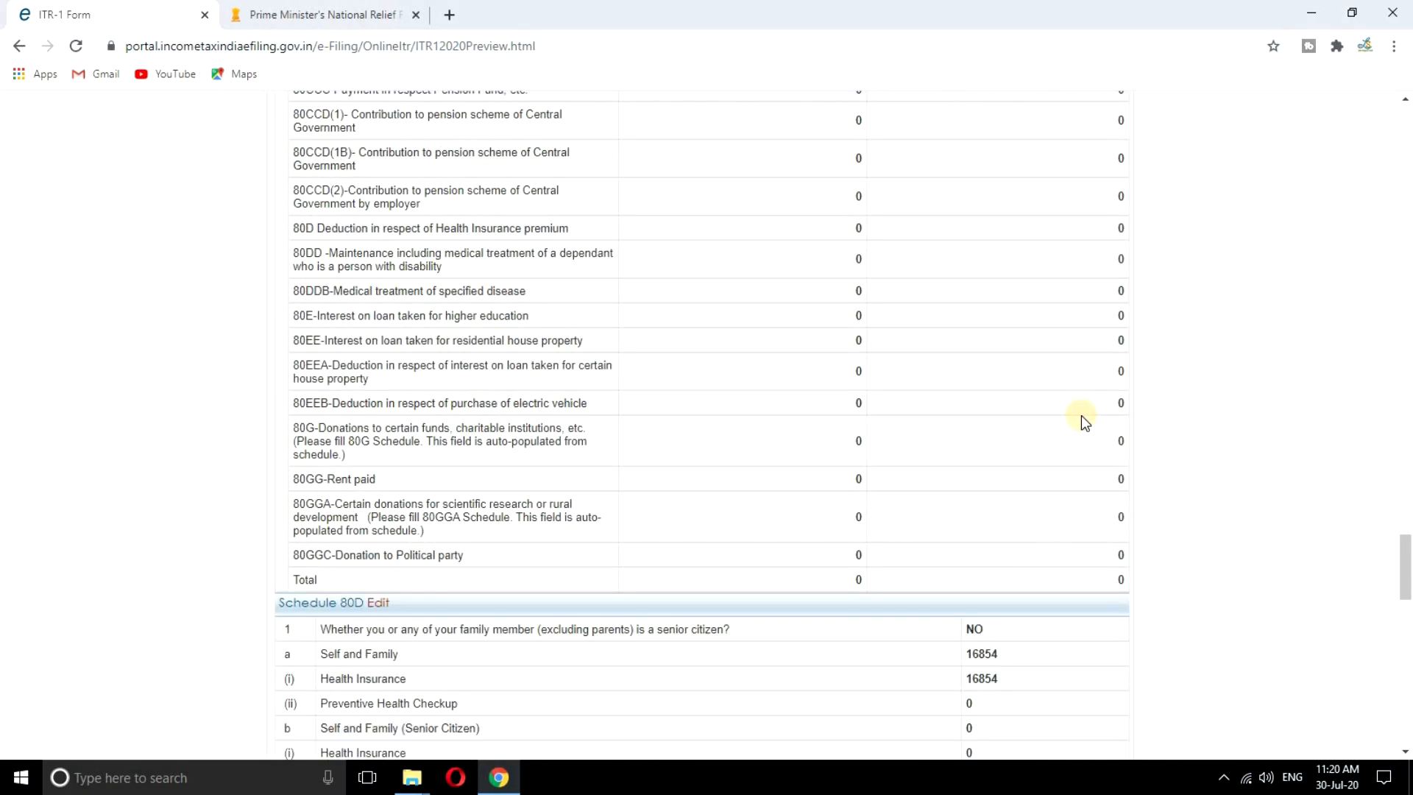
scroll(1080, 415, "down", 15)
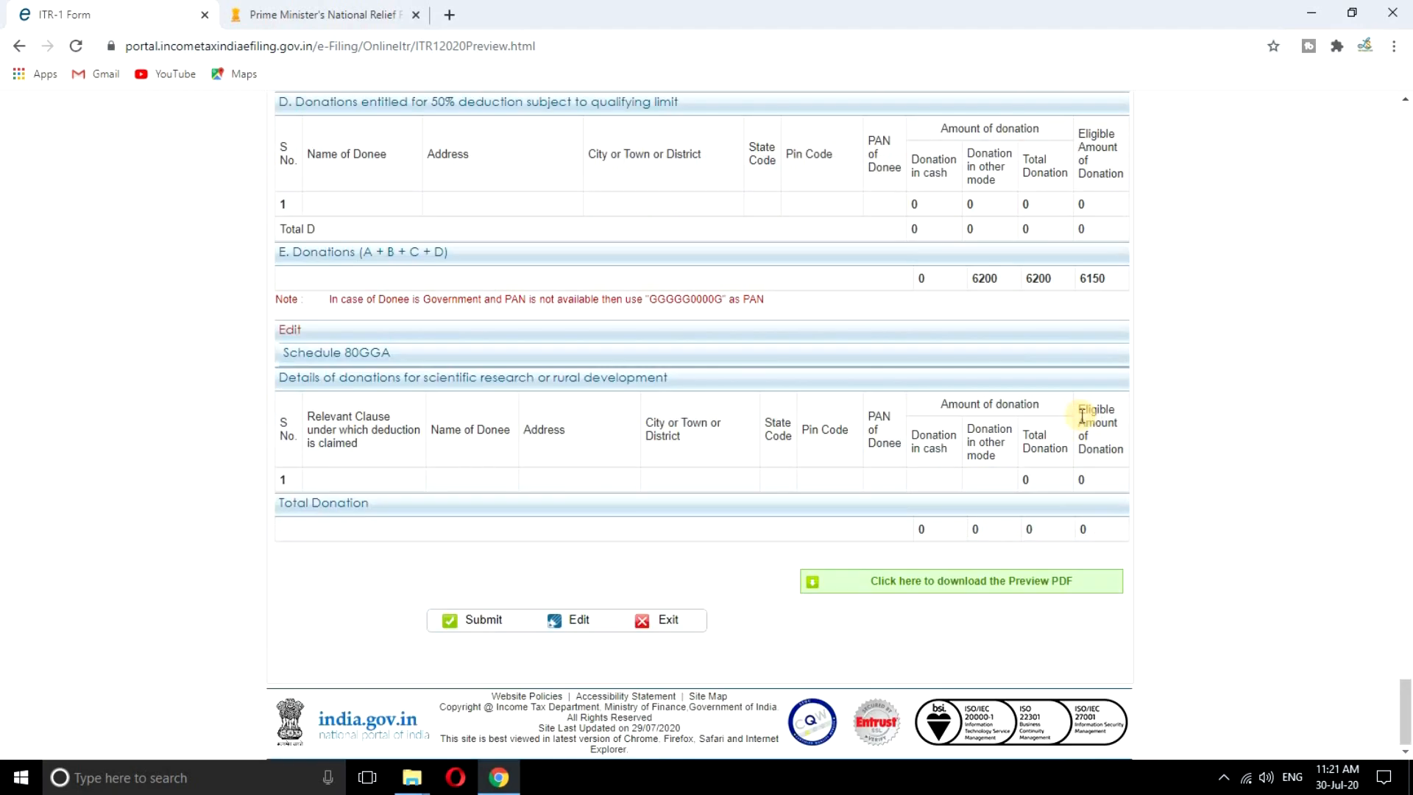